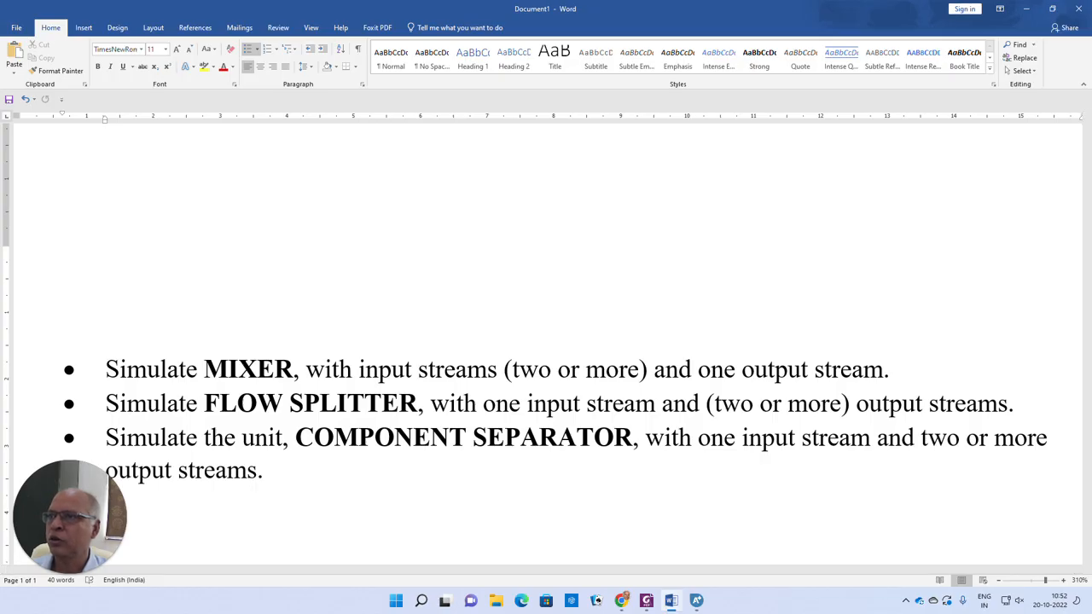
Switch to the maximized Aspen Plus window and add BENZENE as the first component in the component specifications.
{"action": "left_click_drag", "start_coordinate": [0, 79], "coordinate": [552, 18]}
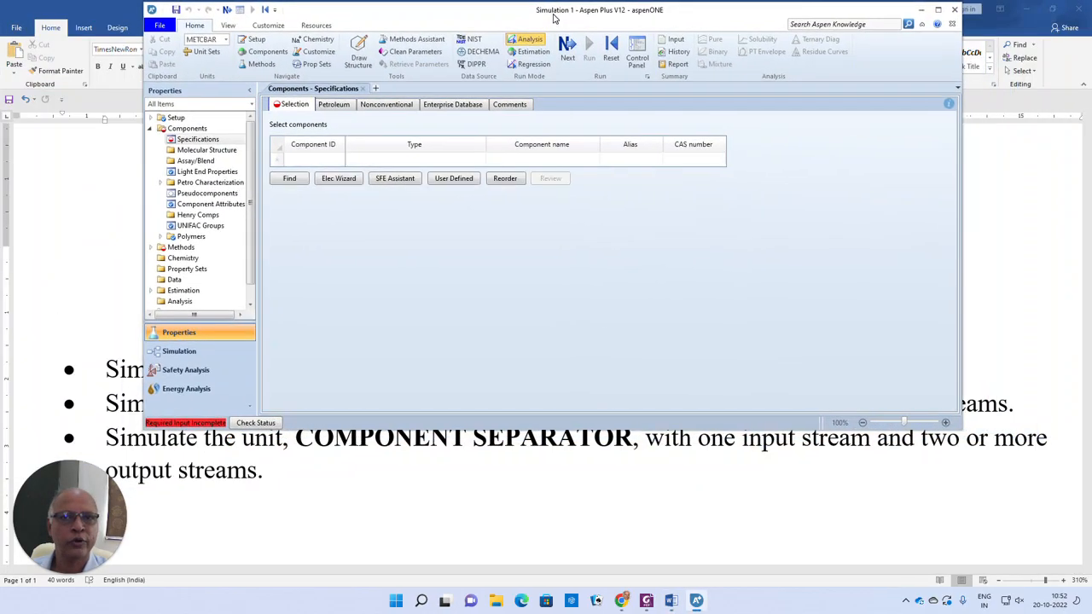
{"action": "left_click", "coordinate": [937, 9]}
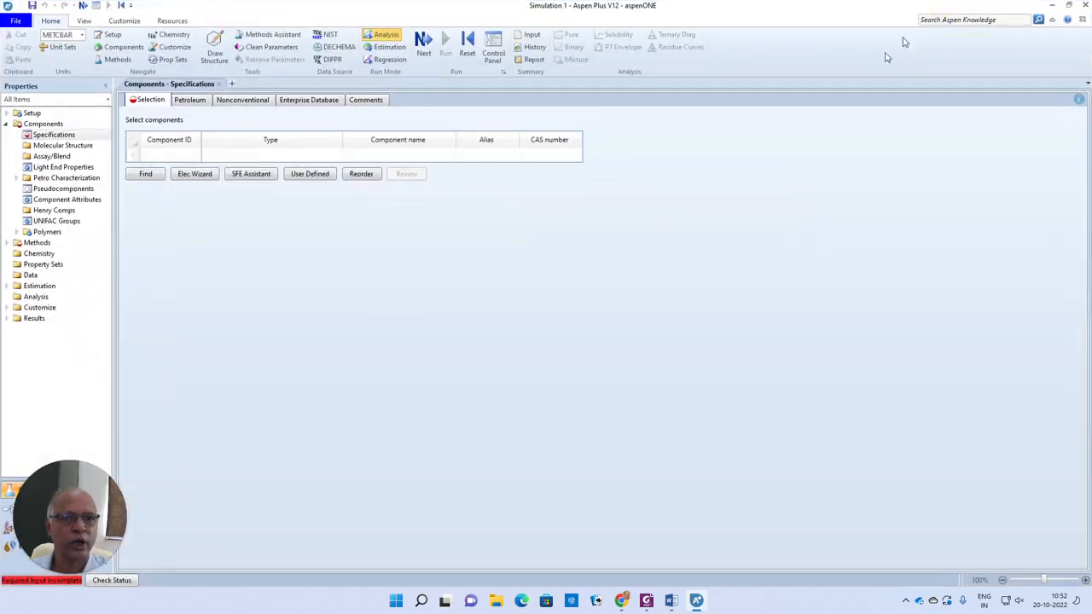
{"action": "left_click", "coordinate": [165, 157]}
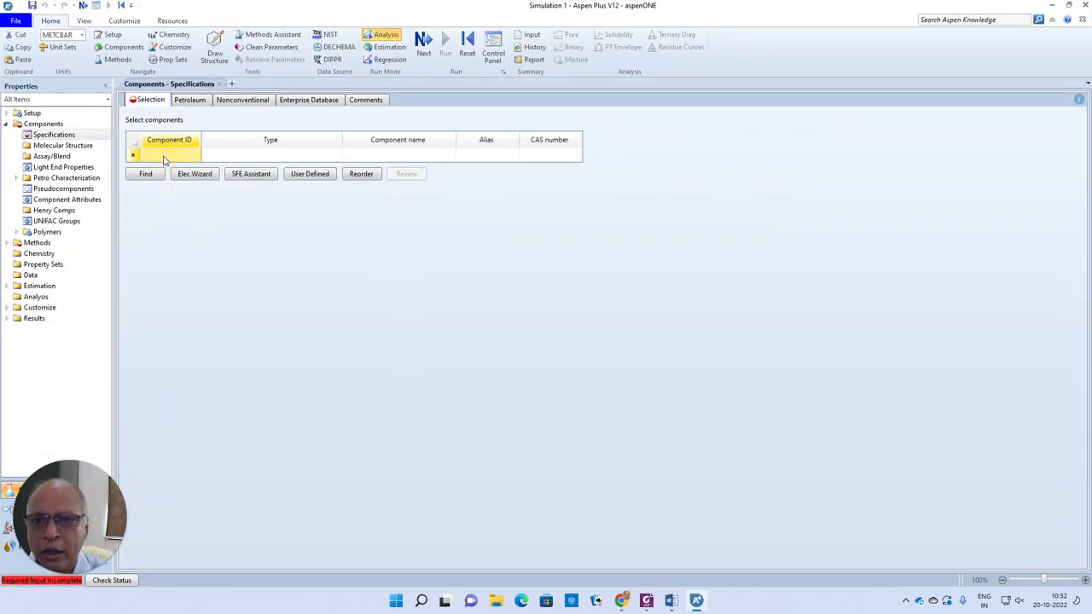
{"action": "type", "text": "BENZ"}
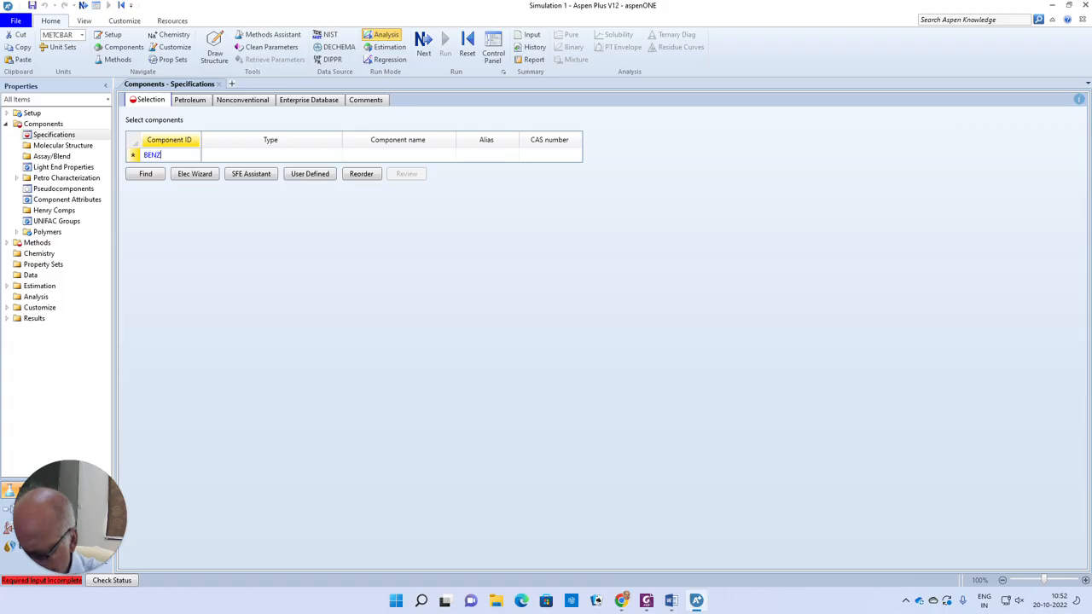
{"action": "type", "text": "NENE"}
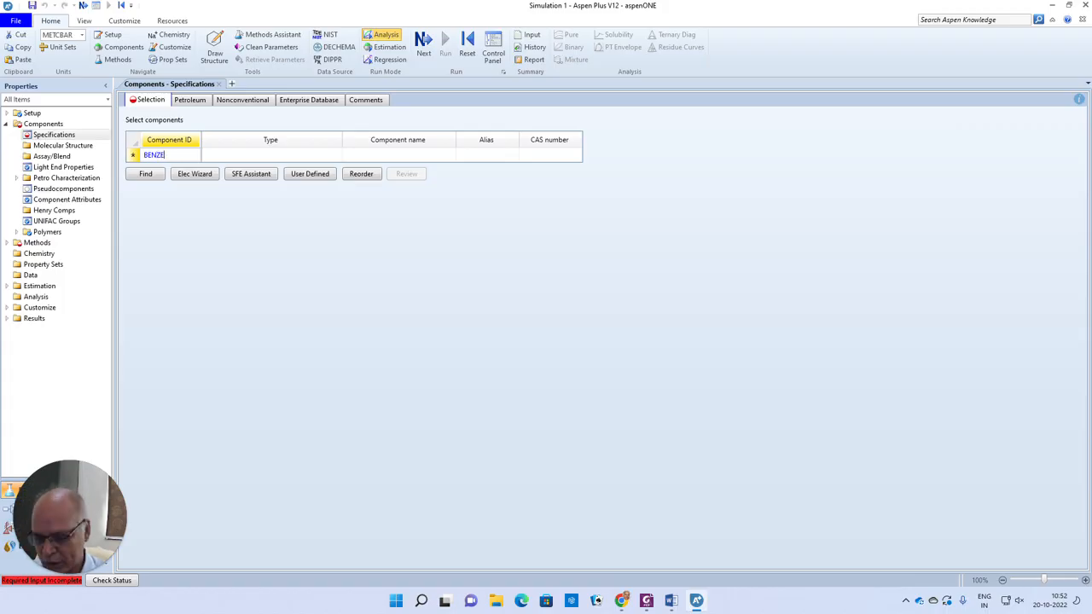
{"action": "key", "text": "Return"}
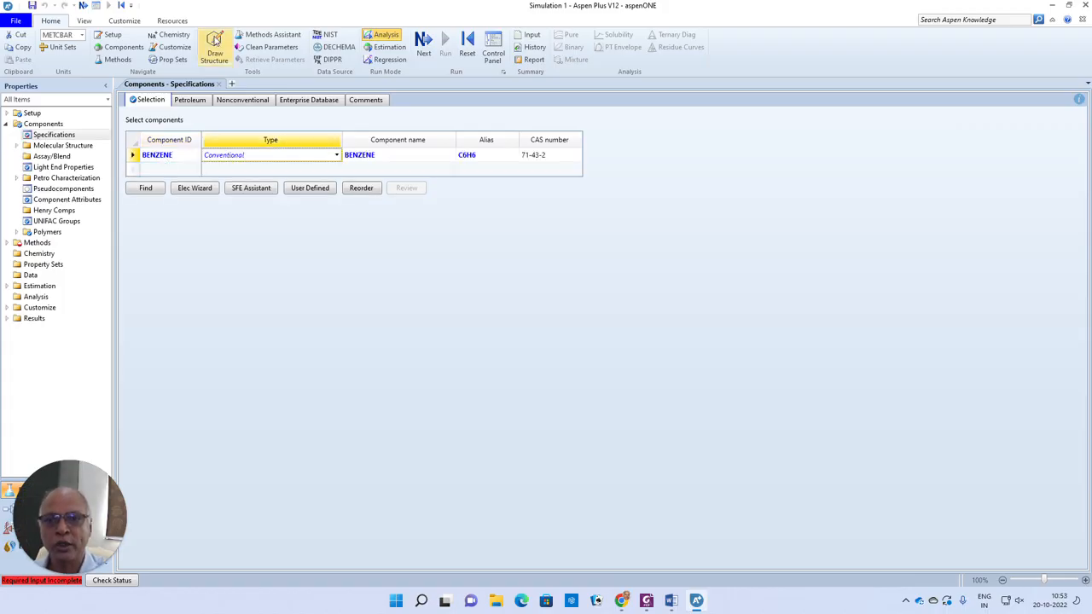
Add TOLUENE as the second component in the component specifications.
{"action": "left_click", "coordinate": [158, 169]}
{"action": "type", "text": "T"}
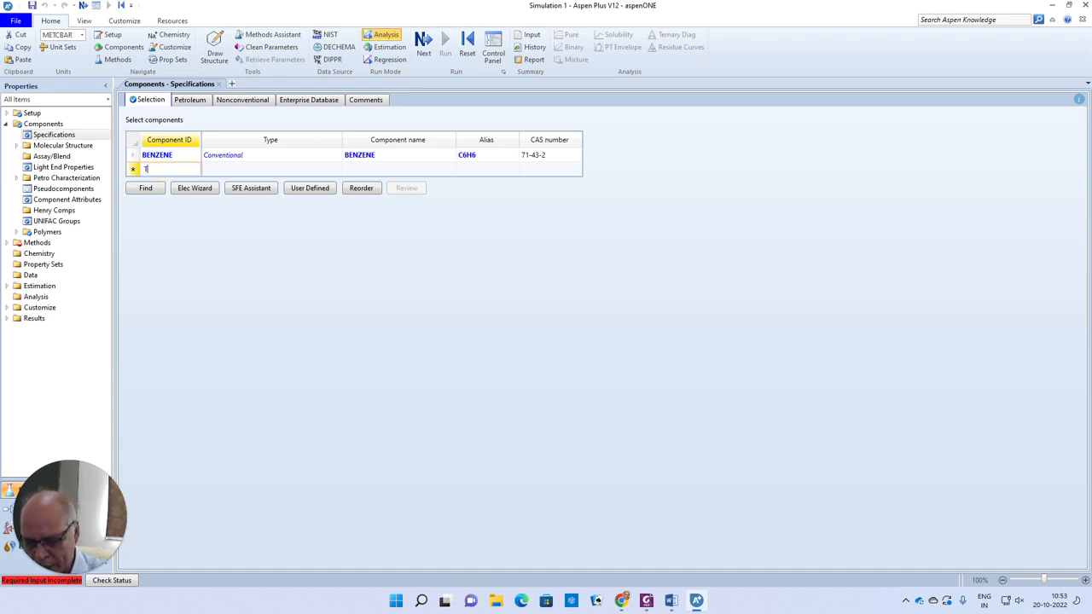
{"action": "type", "text": "OUENE"}
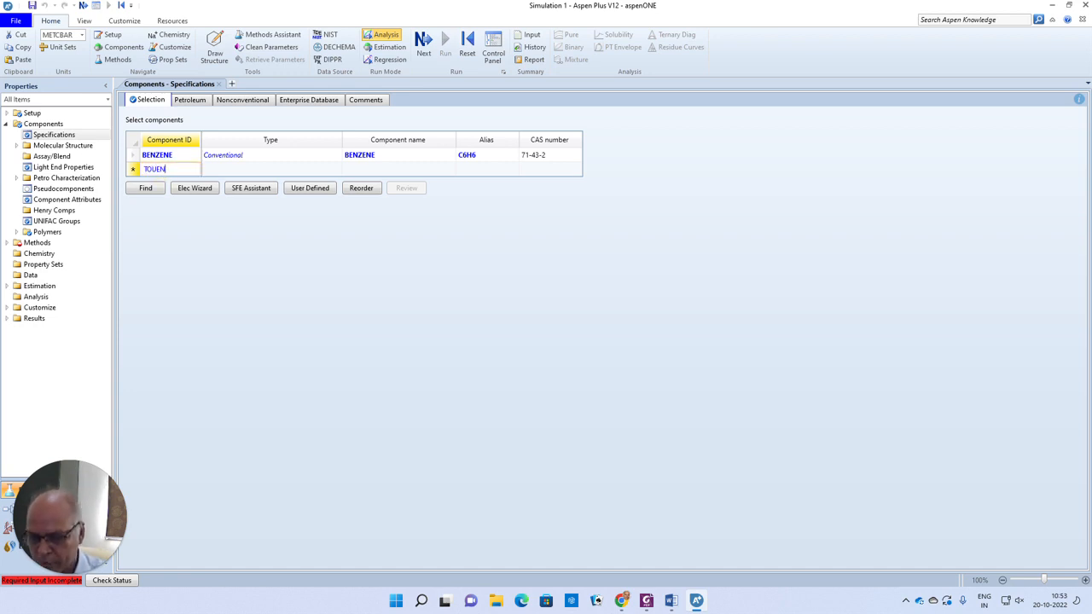
{"action": "key", "text": "Left"}
{"action": "key", "text": "Left"}
{"action": "key", "text": "Left"}
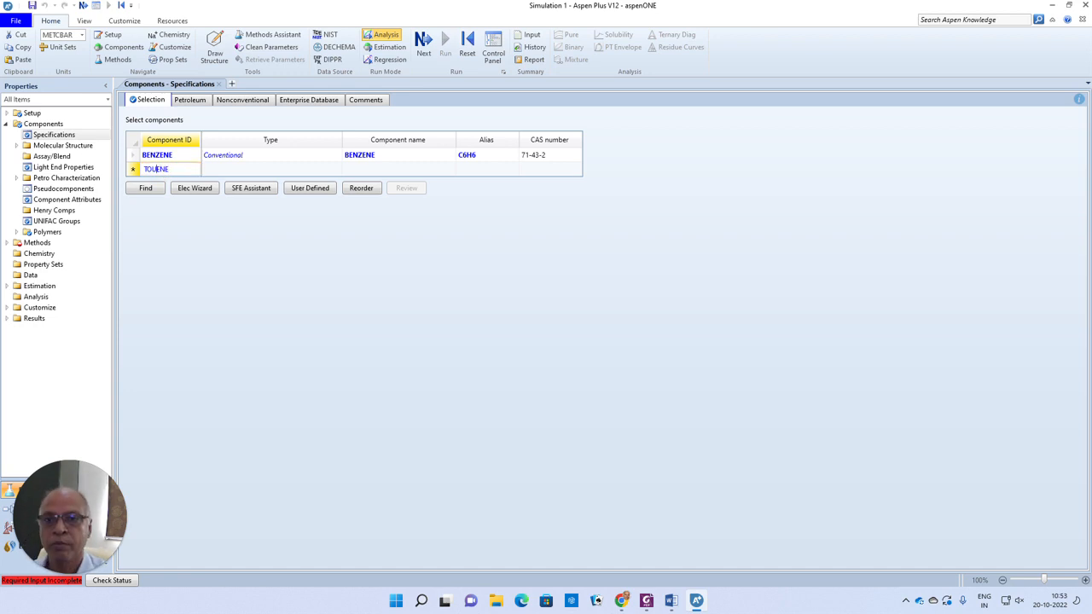
{"action": "type", "text": "L"}
{"action": "key", "text": "Return"}
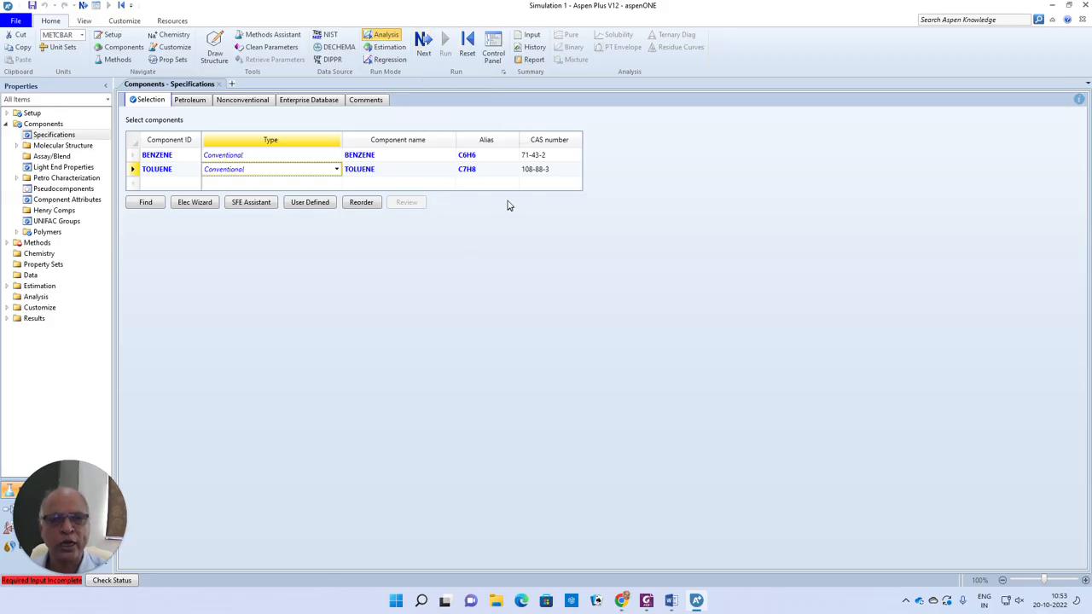
Proceed to the property method specifications and choose CHAO-SEA as the method.
{"action": "left_click", "coordinate": [422, 45]}
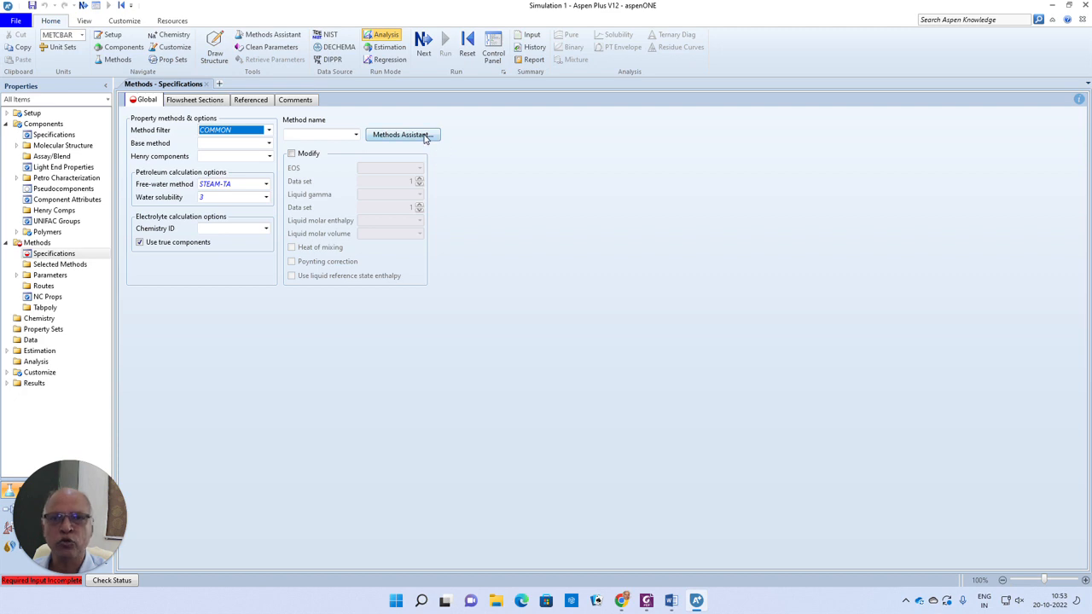
{"action": "left_click", "coordinate": [356, 135]}
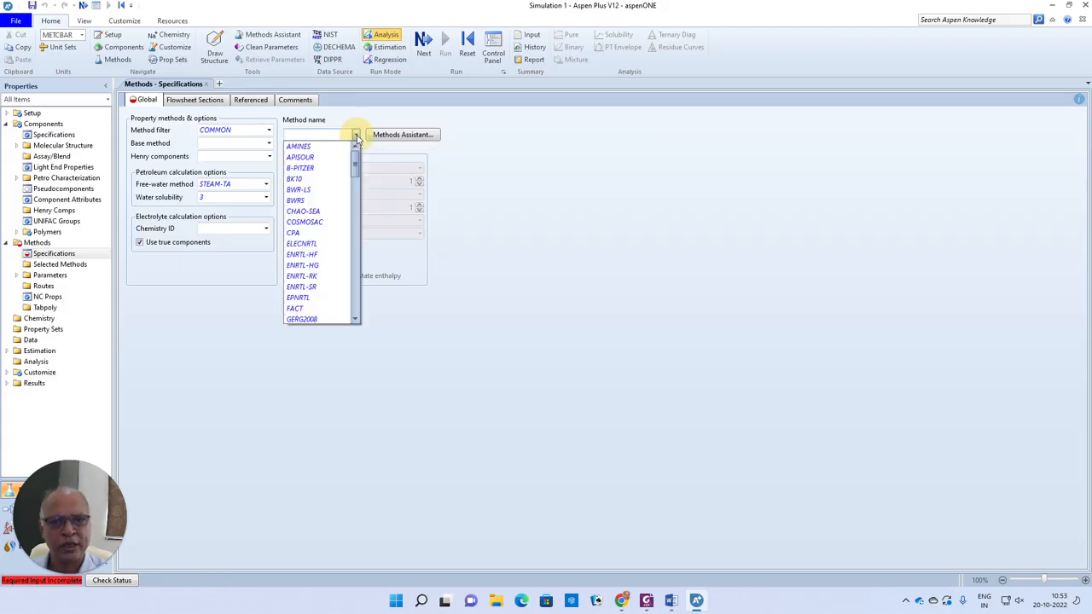
{"action": "left_click", "coordinate": [327, 213]}
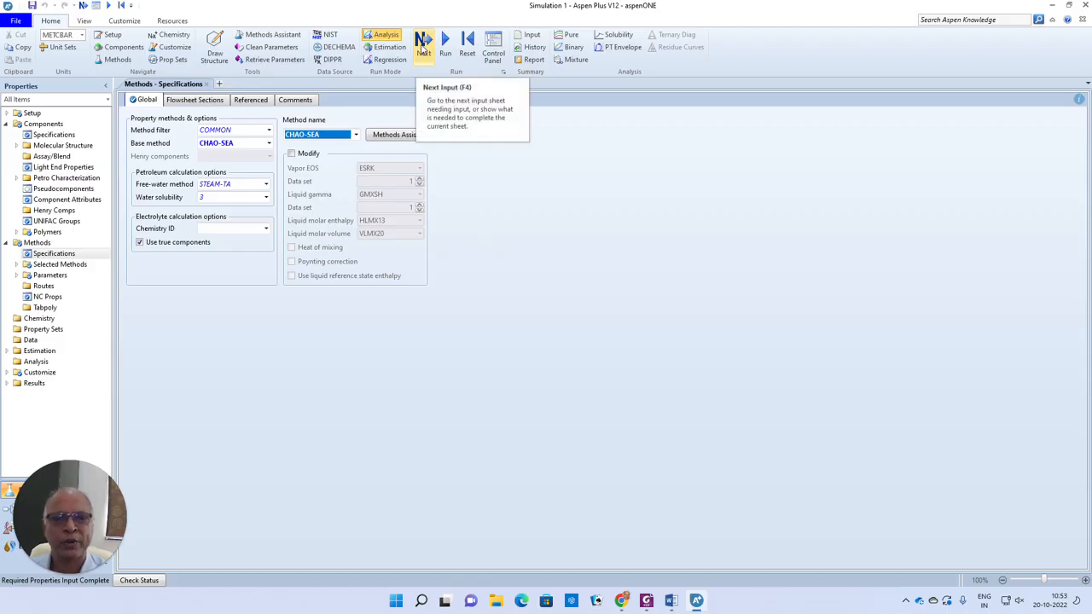
Finish the properties input and go to the Simulation environment.
{"action": "left_click", "coordinate": [422, 49]}
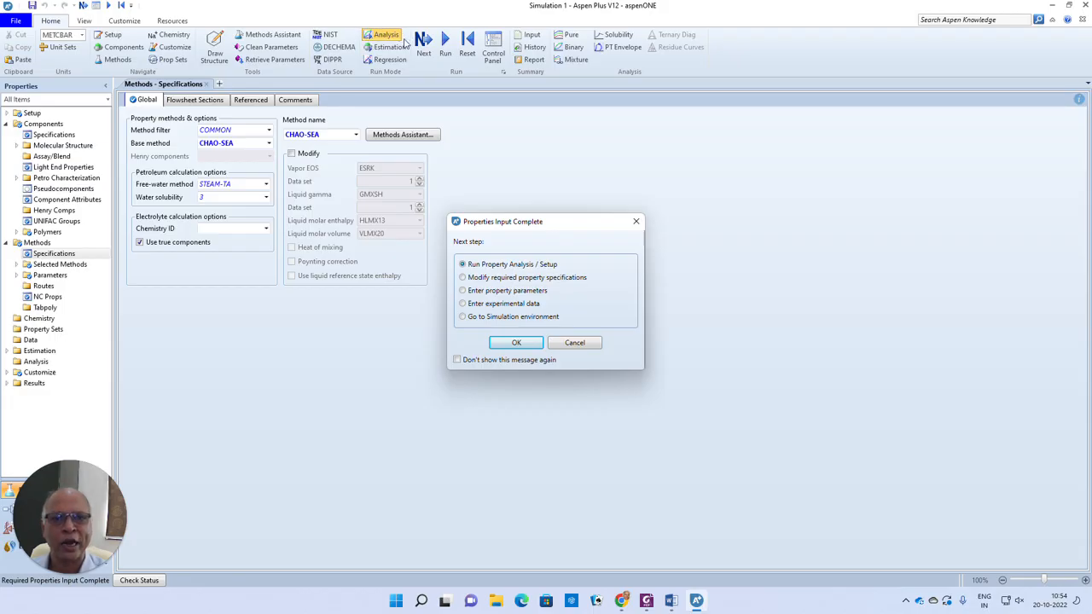
{"action": "left_click", "coordinate": [473, 318]}
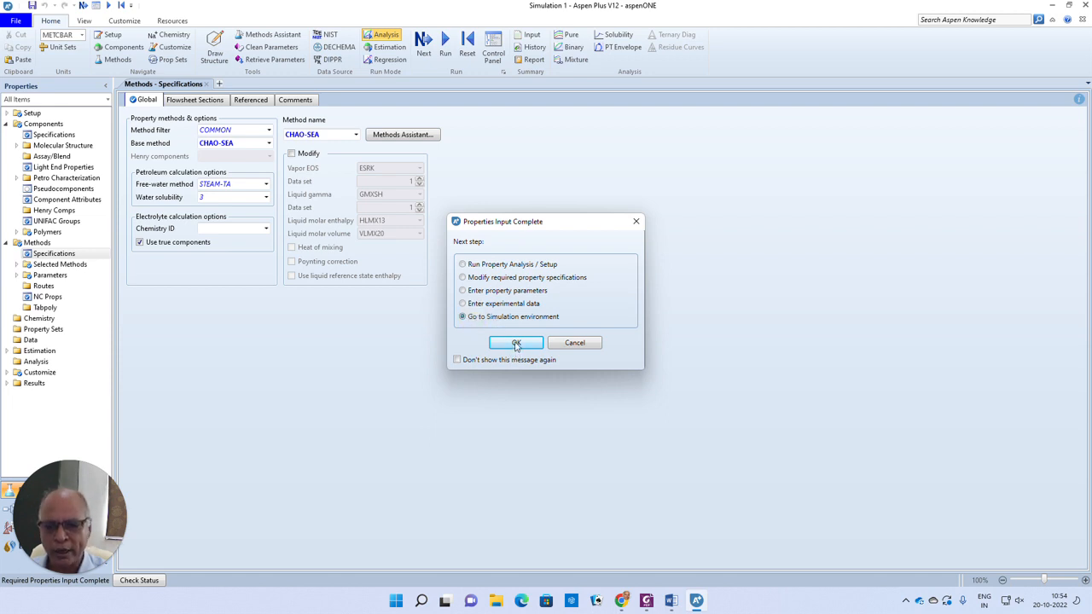
{"action": "left_click", "coordinate": [516, 344]}
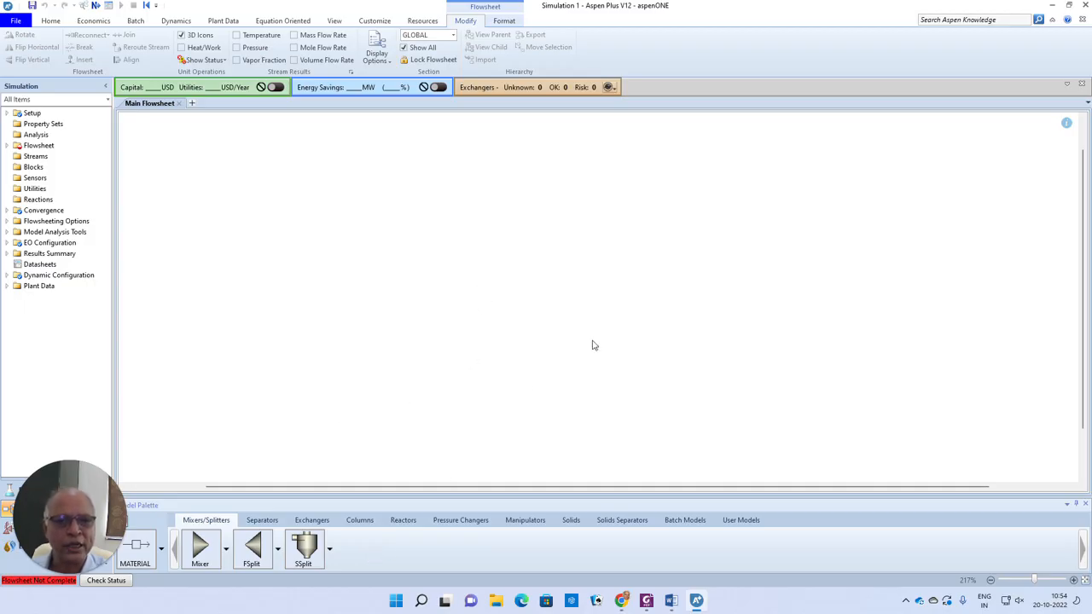
Place one Mixer block in the middle of the main flowsheet.
{"action": "left_click", "coordinate": [202, 549]}
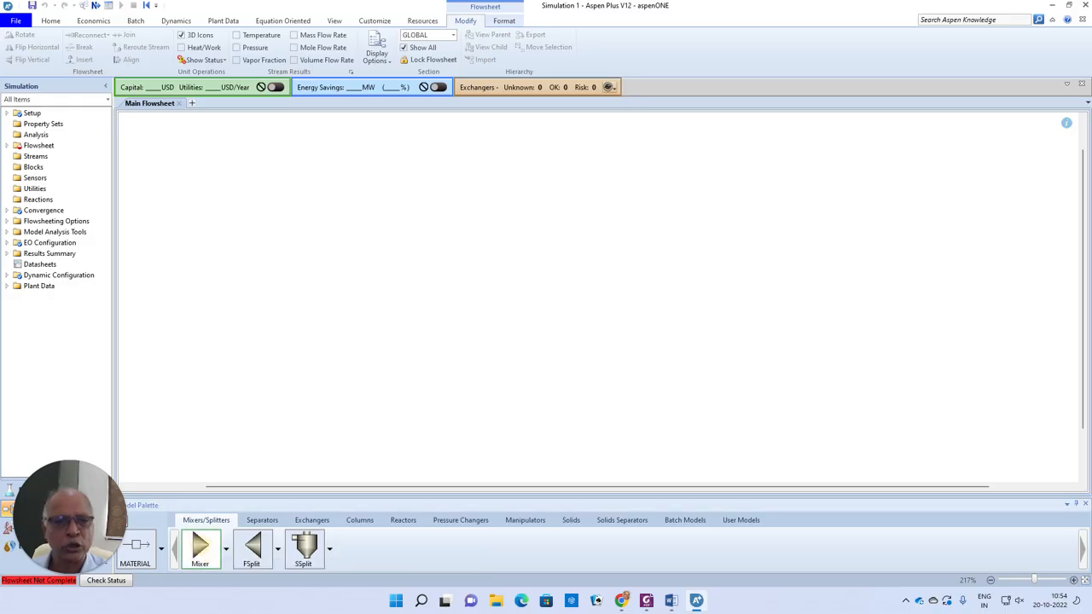
{"action": "left_click", "coordinate": [509, 261]}
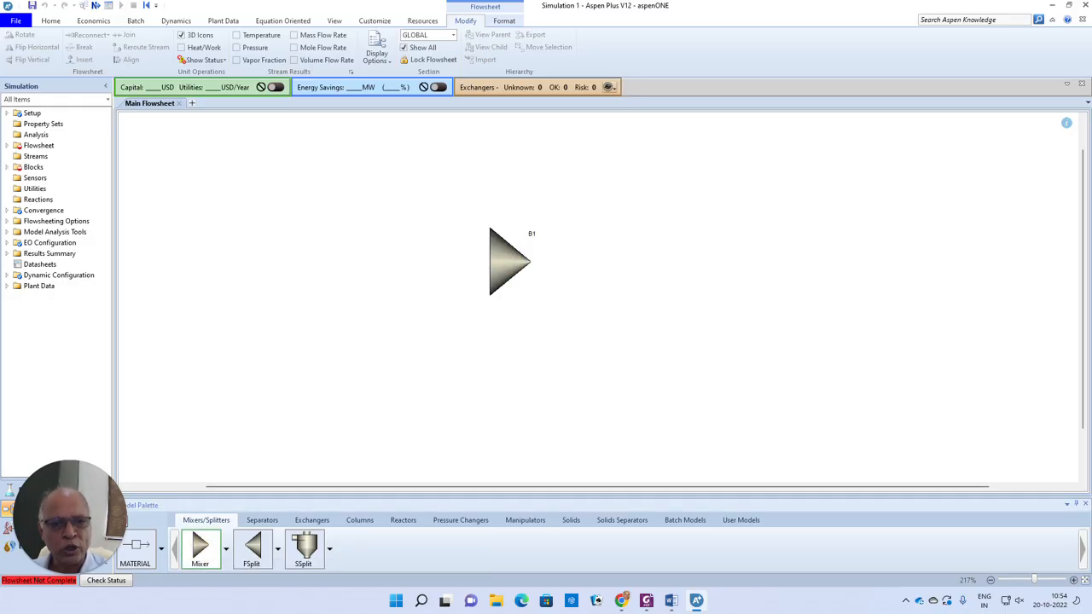
{"action": "right_click", "coordinate": [381, 390]}
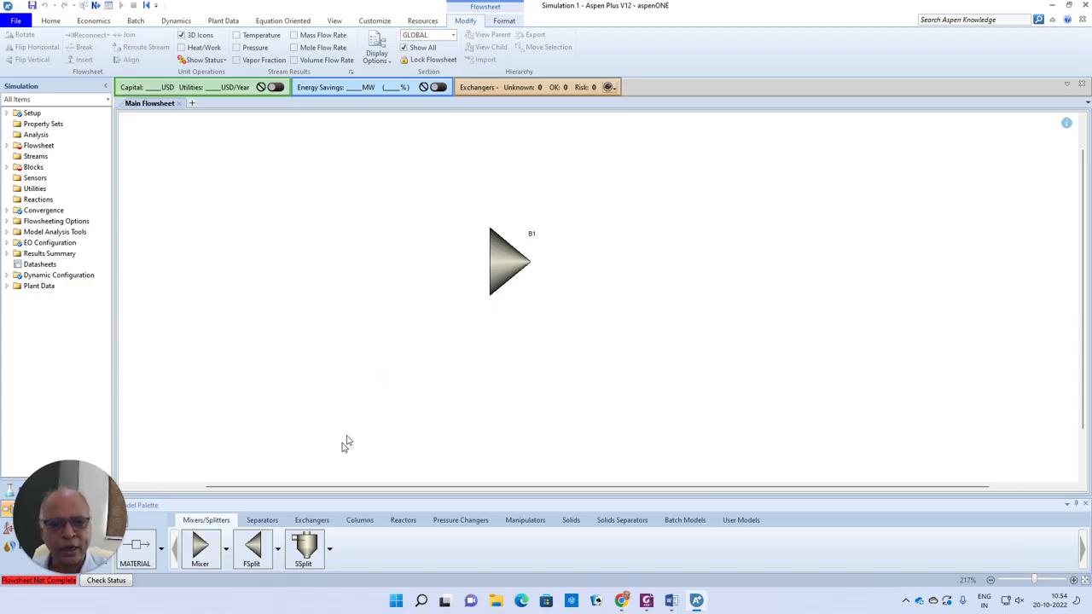
Draw a material feed stream from the mixer's upper inlet side out to the block's left.
{"action": "left_click", "coordinate": [138, 546]}
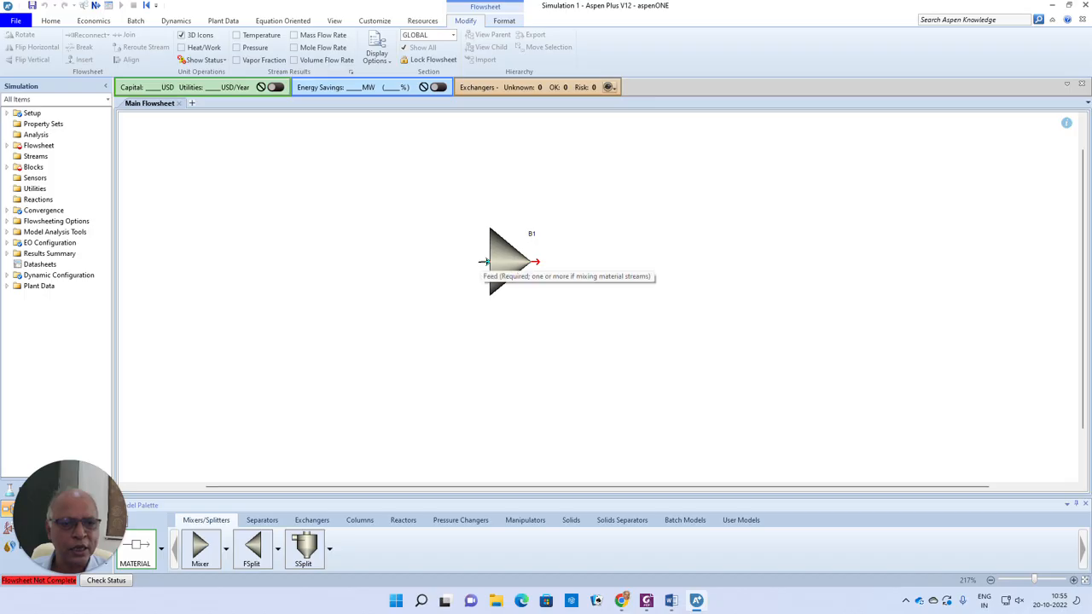
{"action": "left_click_drag", "start_coordinate": [480, 262], "coordinate": [483, 236]}
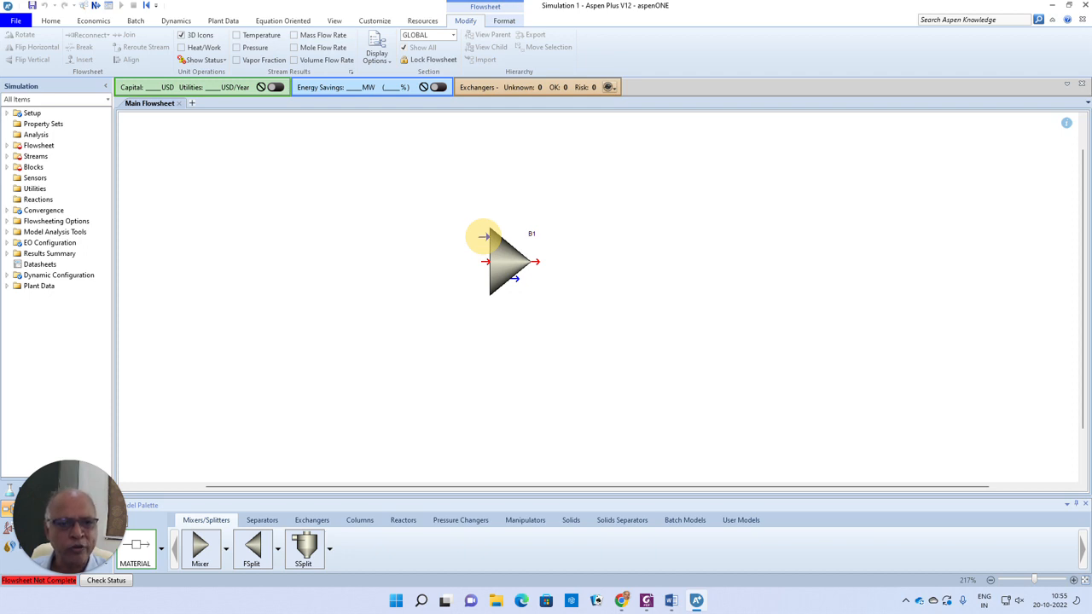
{"action": "left_click_drag", "start_coordinate": [483, 236], "coordinate": [483, 237]}
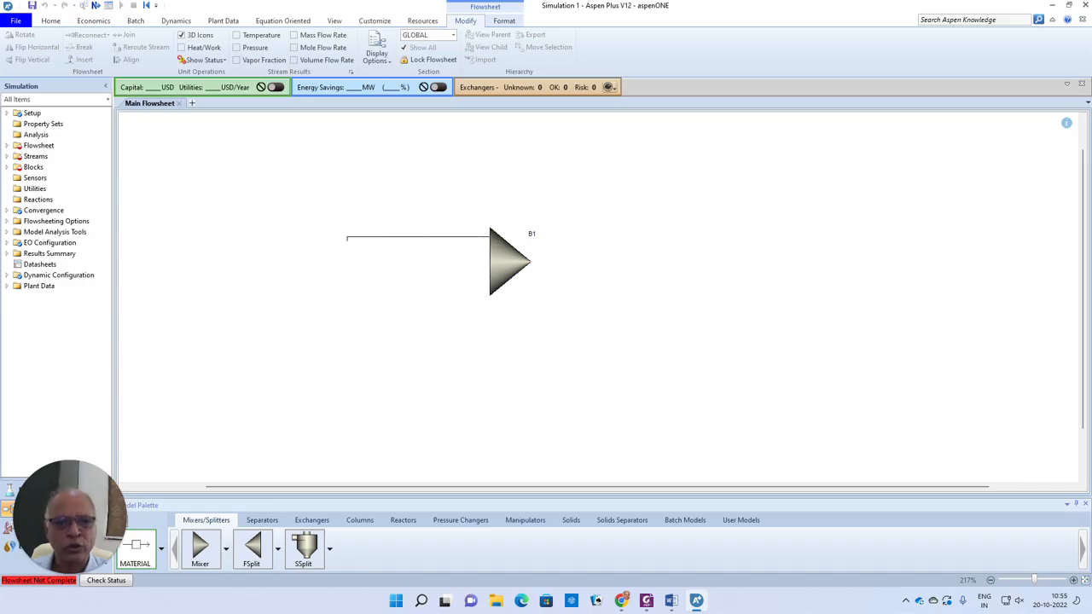
{"action": "left_click", "coordinate": [347, 239]}
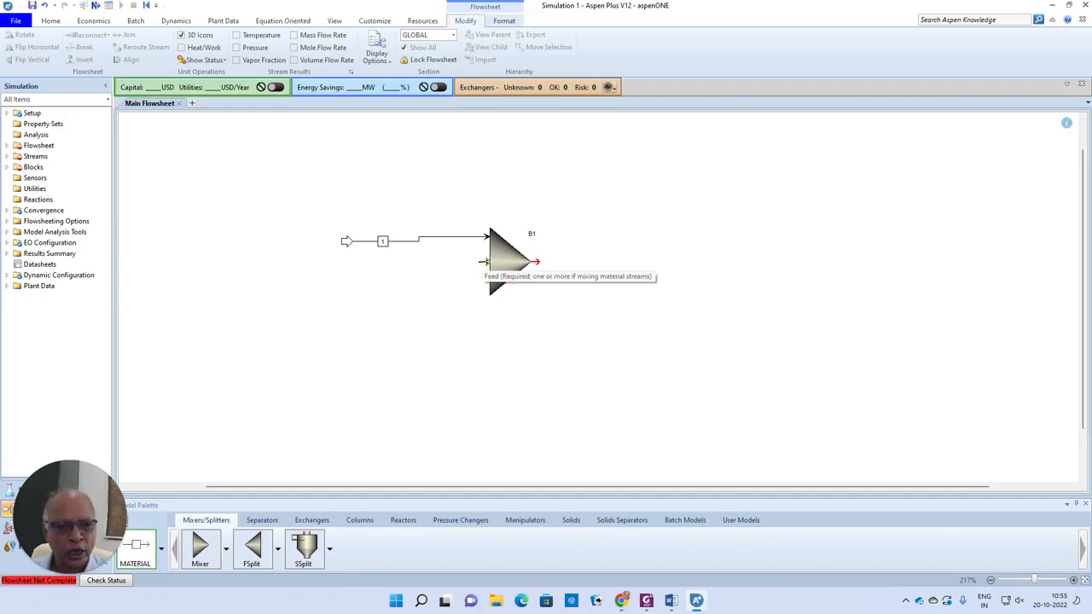
Draw a second material feed stream into the mixer, below the first feed.
{"action": "left_click", "coordinate": [484, 261]}
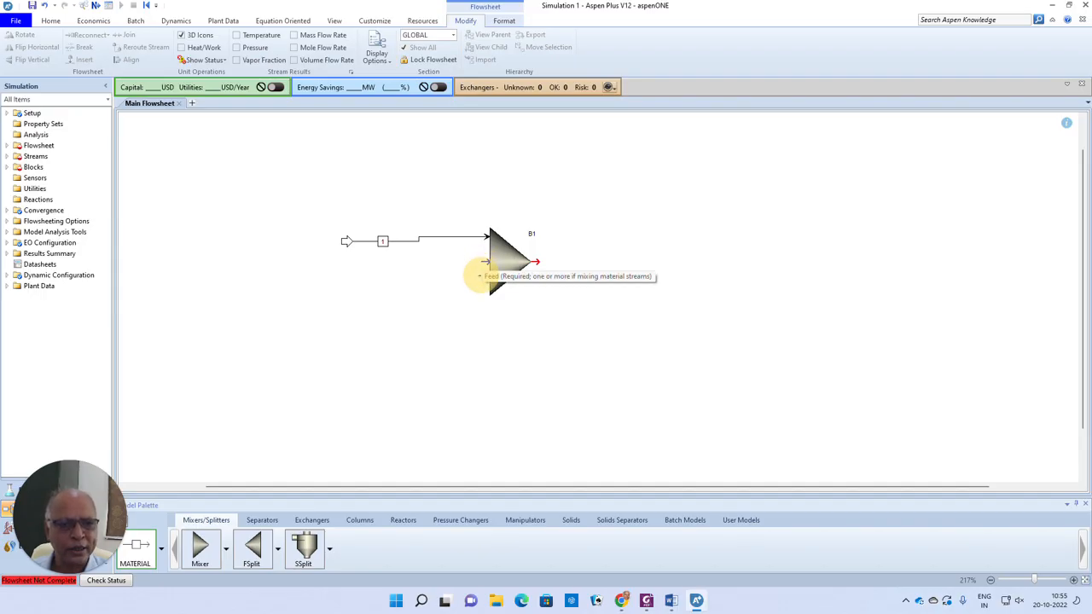
{"action": "left_click", "coordinate": [479, 283]}
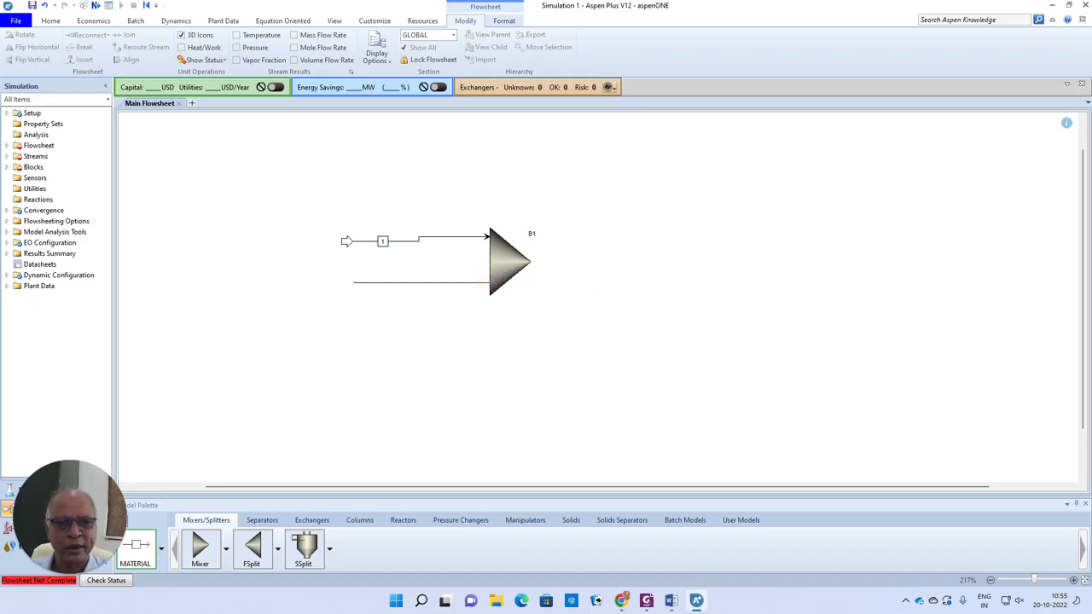
{"action": "left_click", "coordinate": [353, 282]}
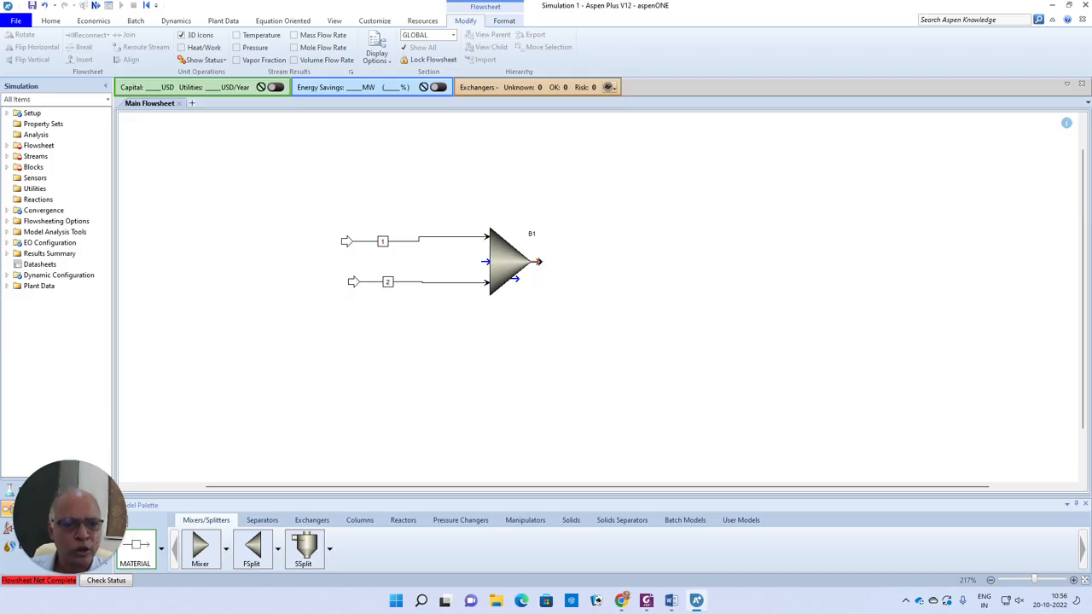
Draw a material product stream from the mixer's outlet and end stream placement.
{"action": "left_click", "coordinate": [536, 261]}
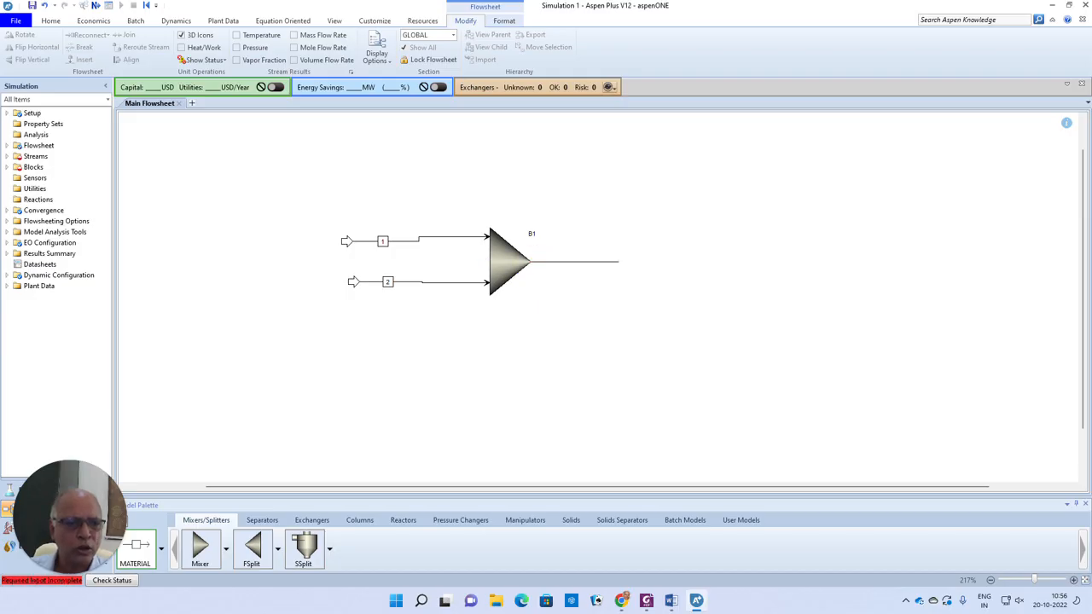
{"action": "left_click", "coordinate": [625, 261]}
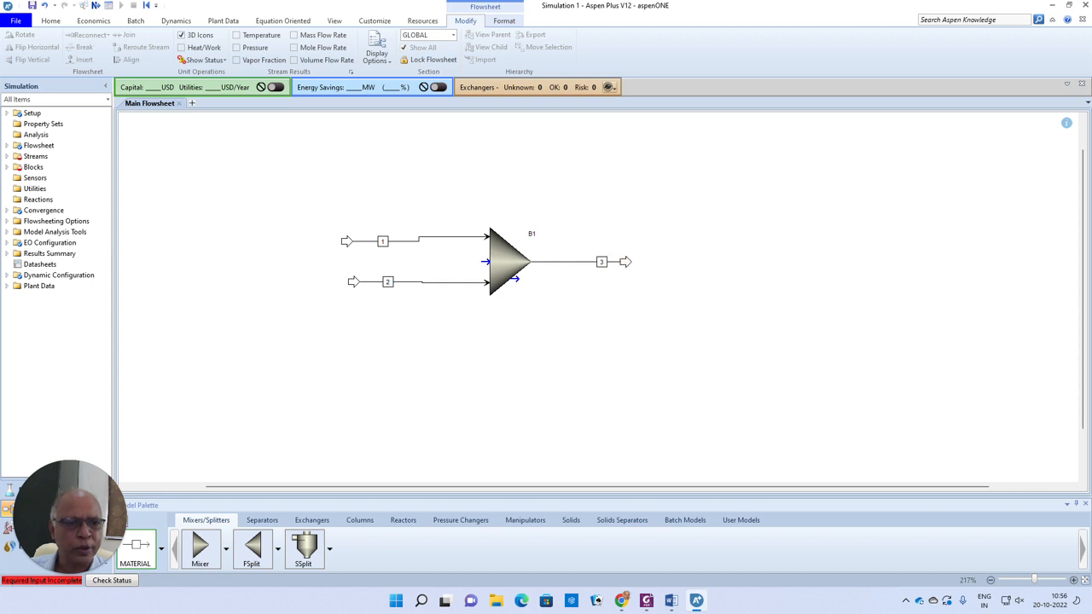
{"action": "left_click", "coordinate": [572, 311]}
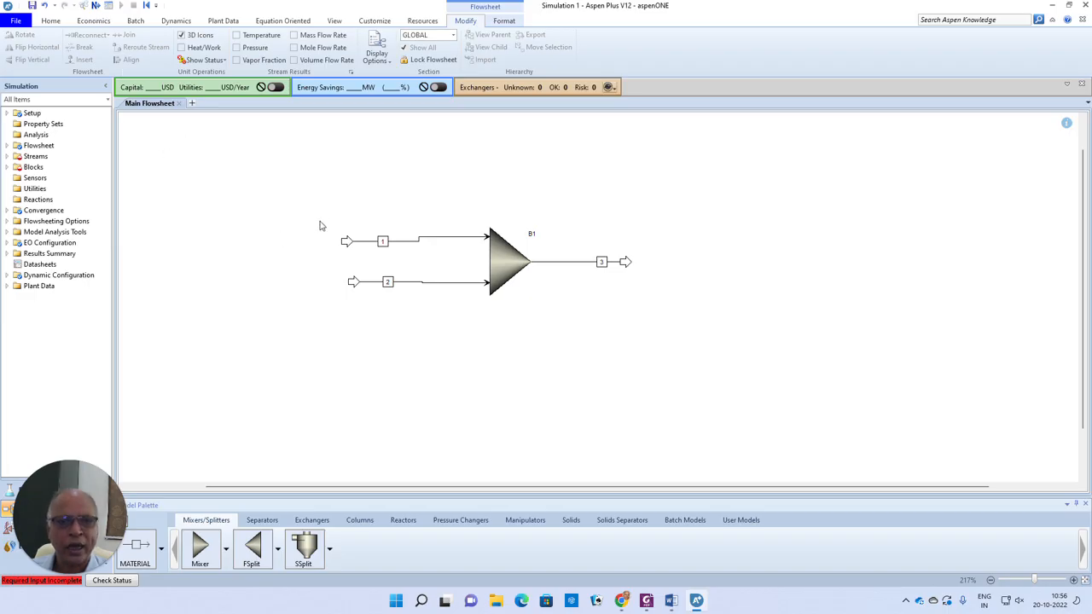
{"action": "left_click_drag", "start_coordinate": [435, 207], "coordinate": [543, 323]}
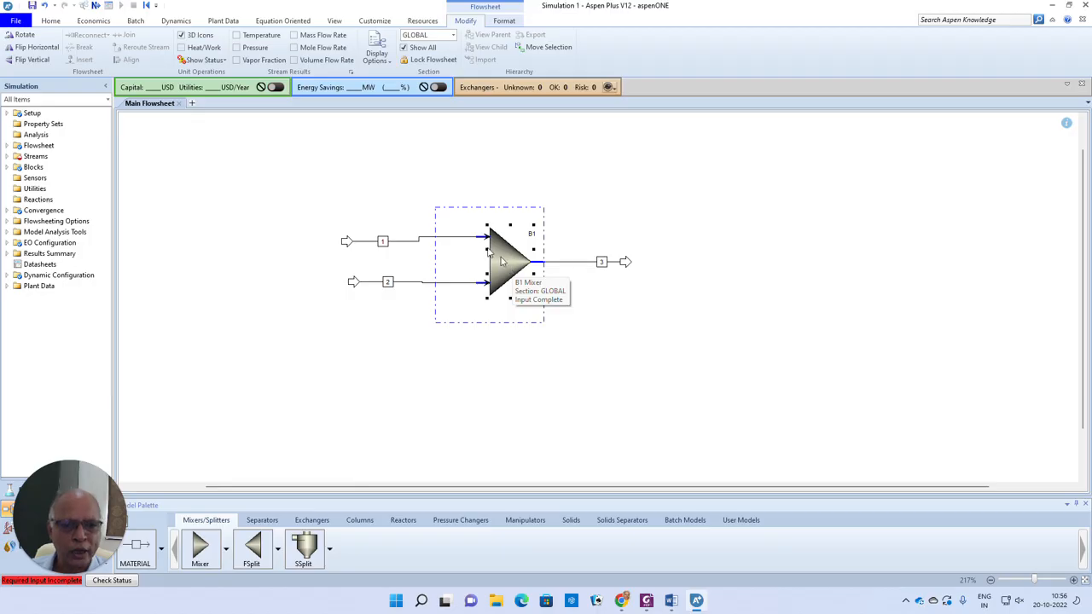
{"action": "left_click", "coordinate": [624, 292]}
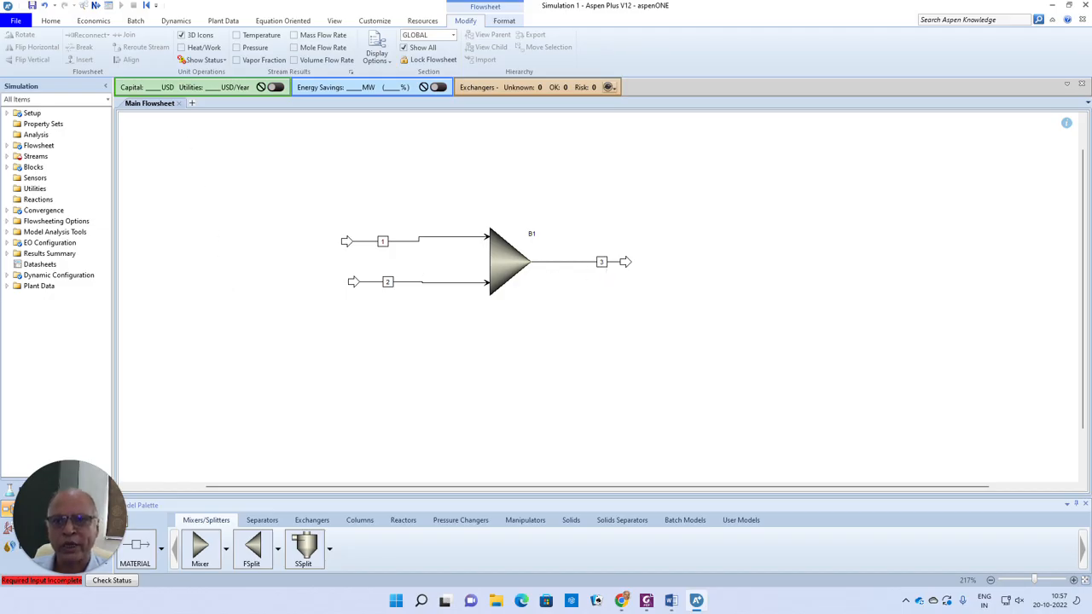
Expand the streams to show stream 3's forms and advance to the input form of stream 1.
{"action": "left_click", "coordinate": [7, 157]}
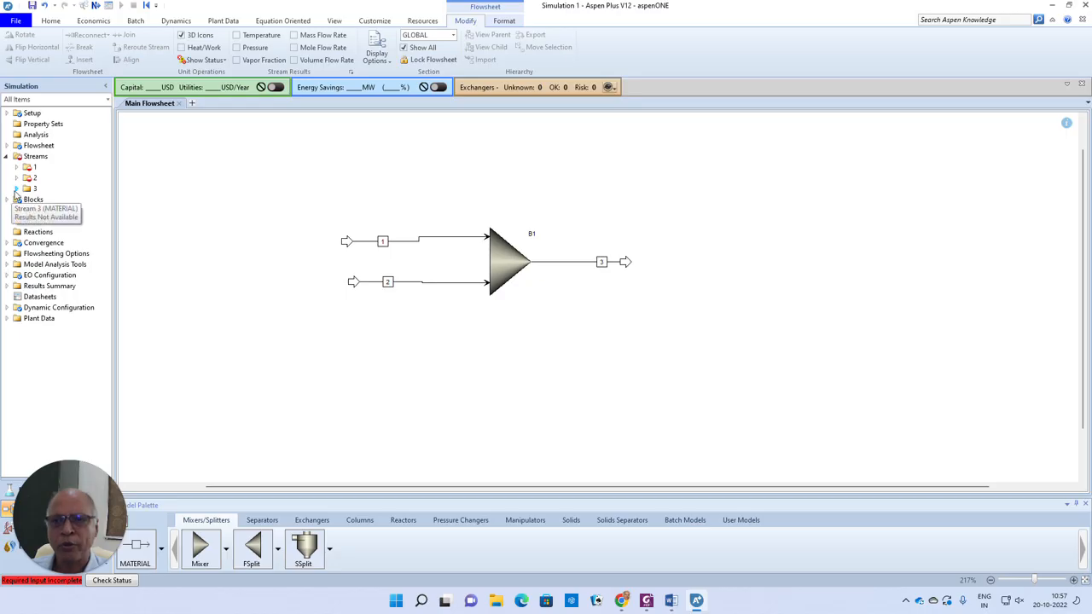
{"action": "left_click", "coordinate": [15, 190]}
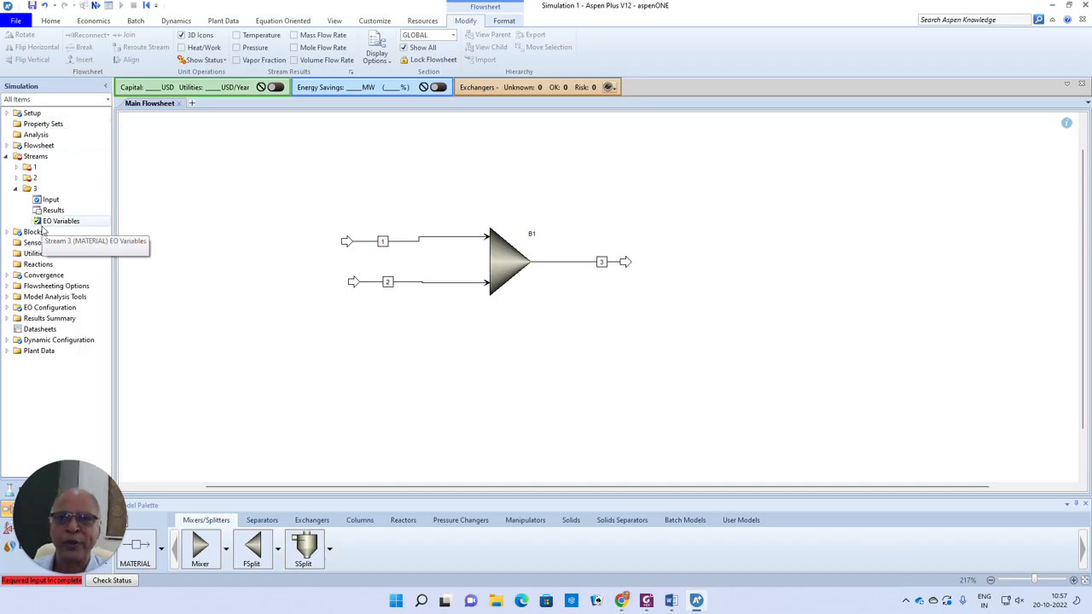
{"action": "left_click", "coordinate": [96, 7]}
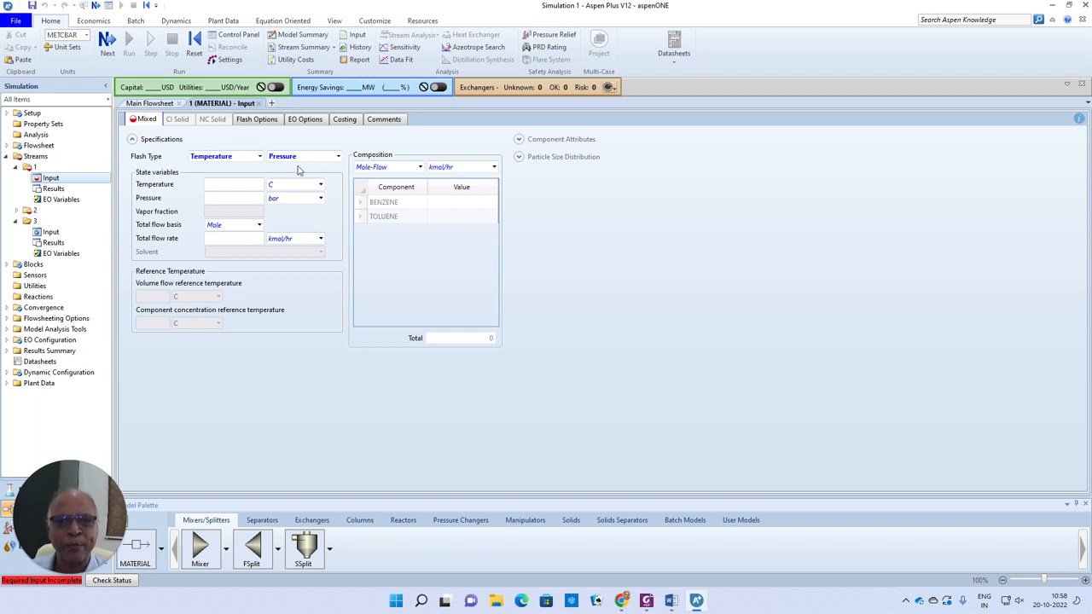
Specify stream 1 by temperature and vapor fraction, with a temperature of 25 C and a vapor fraction of 0.
{"action": "left_click", "coordinate": [260, 157]}
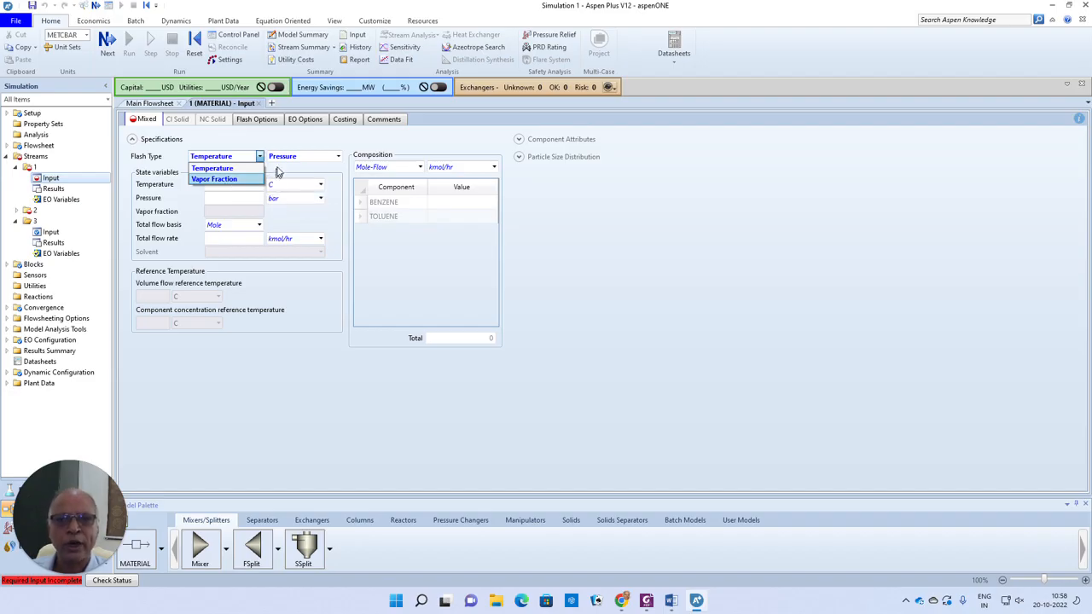
{"action": "left_click", "coordinate": [590, 211]}
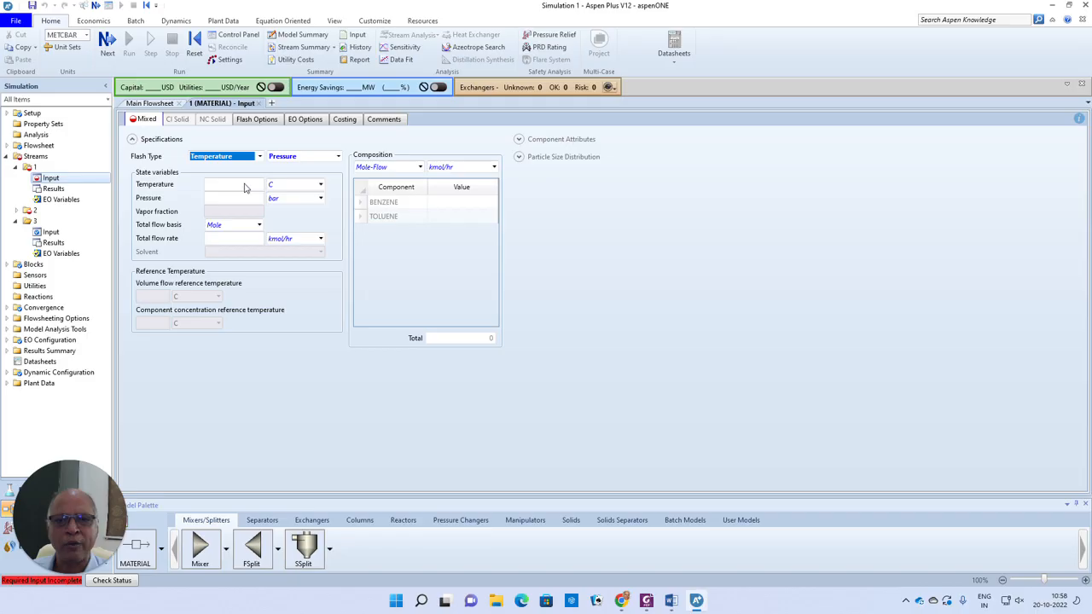
{"action": "left_click", "coordinate": [337, 157]}
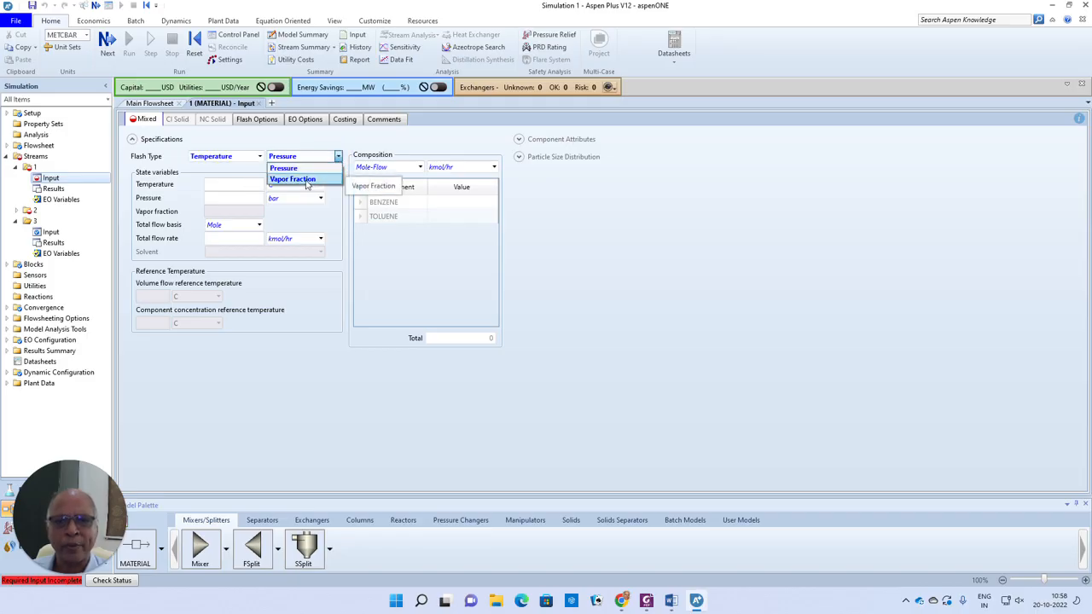
{"action": "left_click", "coordinate": [305, 181]}
{"action": "left_click", "coordinate": [242, 186]}
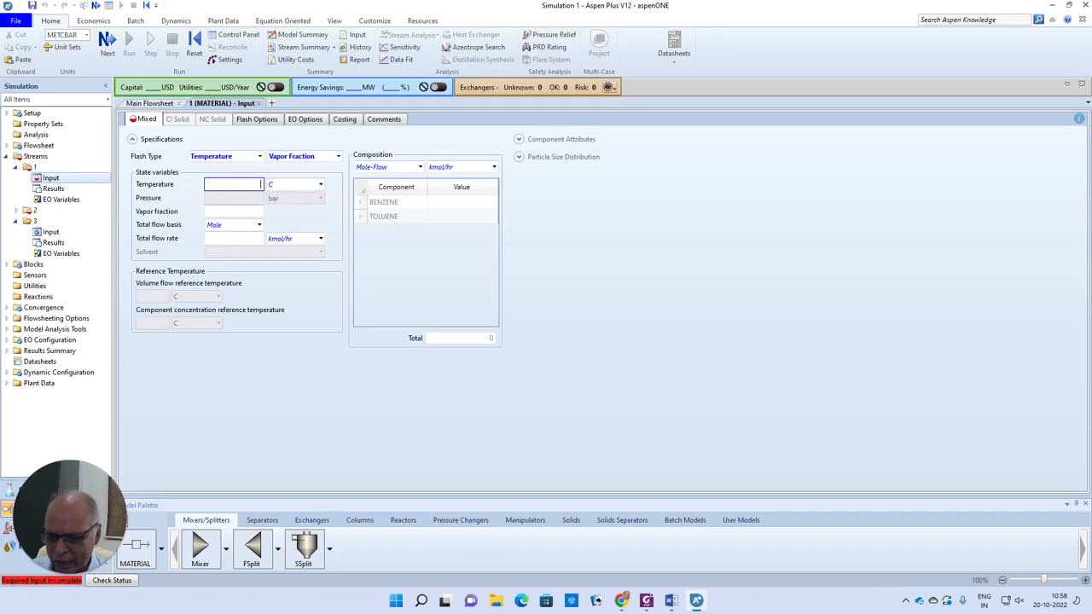
{"action": "type", "text": "25"}
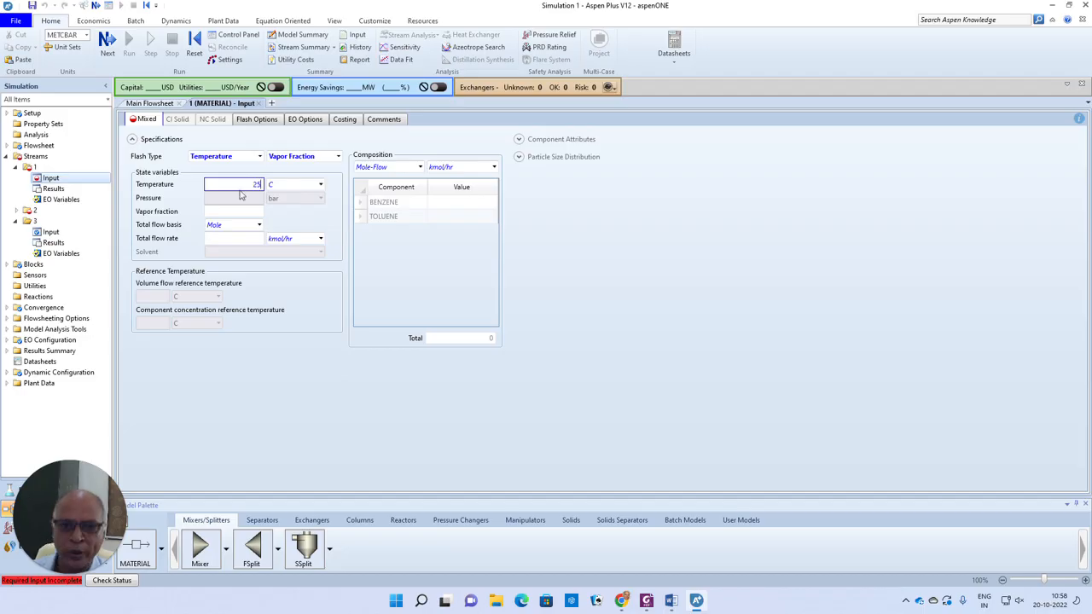
{"action": "left_click", "coordinate": [243, 238]}
{"action": "left_click", "coordinate": [246, 212]}
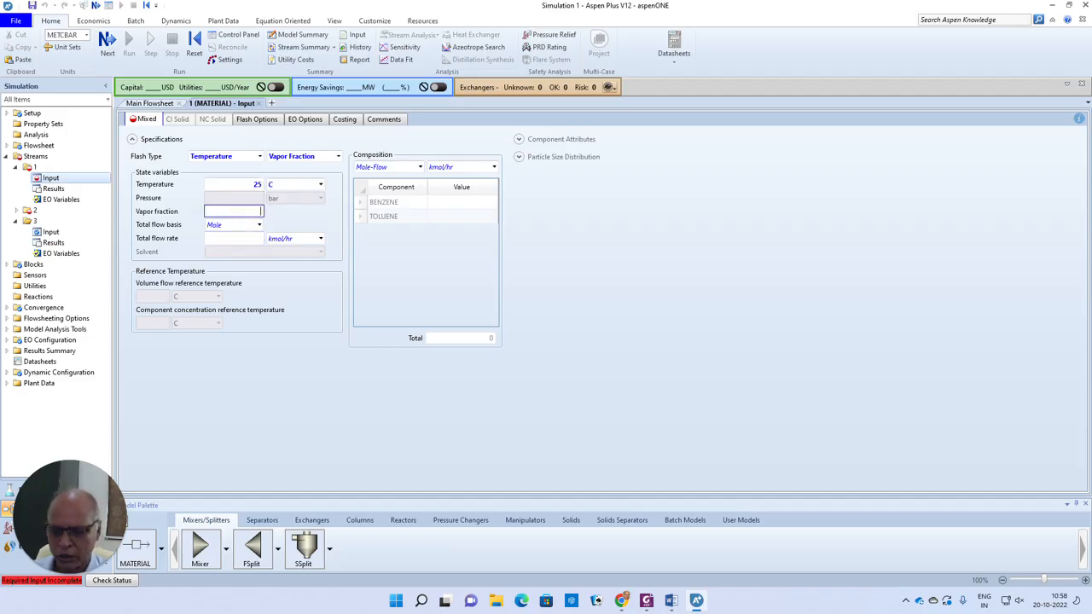
{"action": "type", "text": "0"}
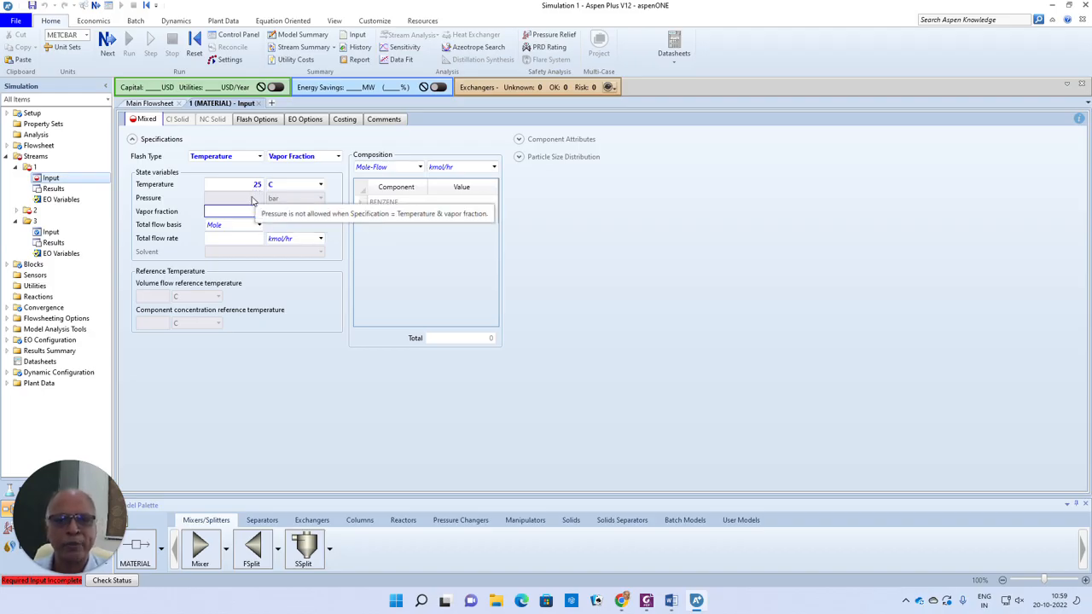
{"action": "type", "text": "0"}
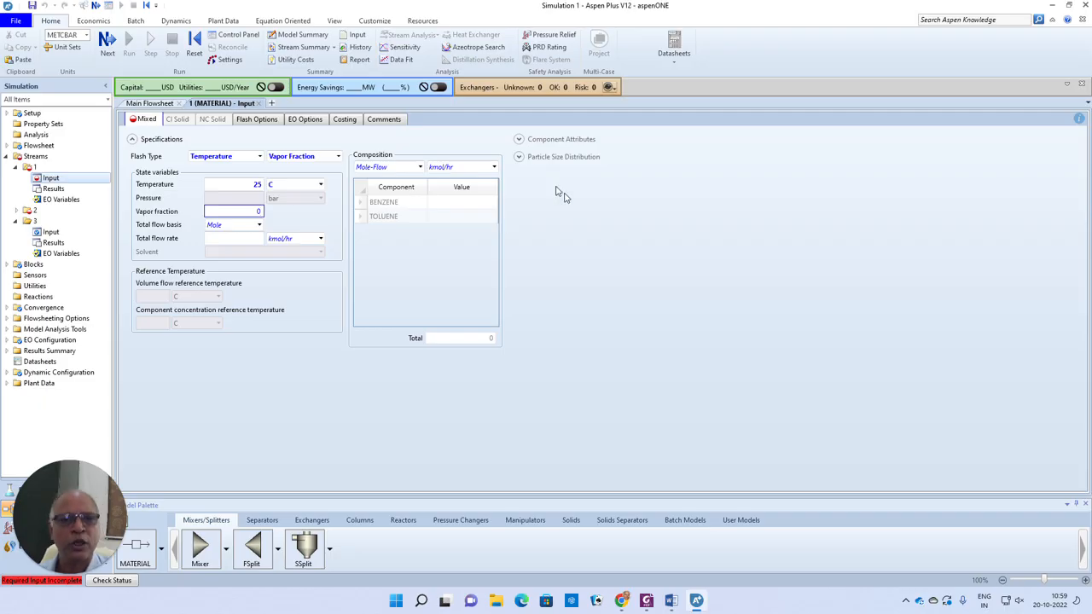
Enter mole flows of 100 kmol/hr for both benzene and toluene in stream 1.
{"action": "left_click", "coordinate": [456, 209]}
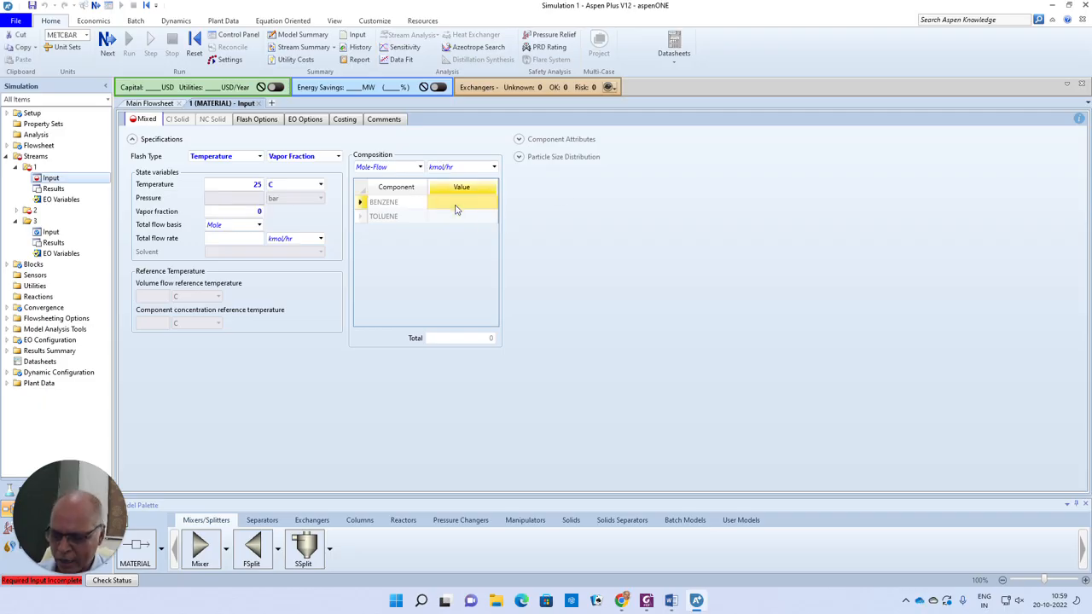
{"action": "type", "text": "100"}
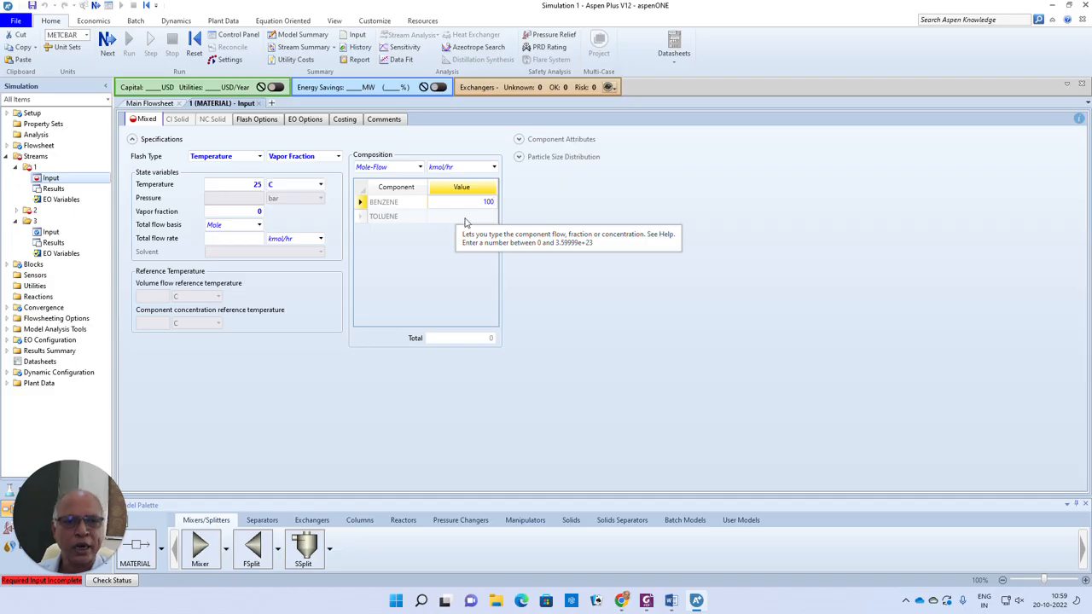
{"action": "left_click", "coordinate": [465, 222]}
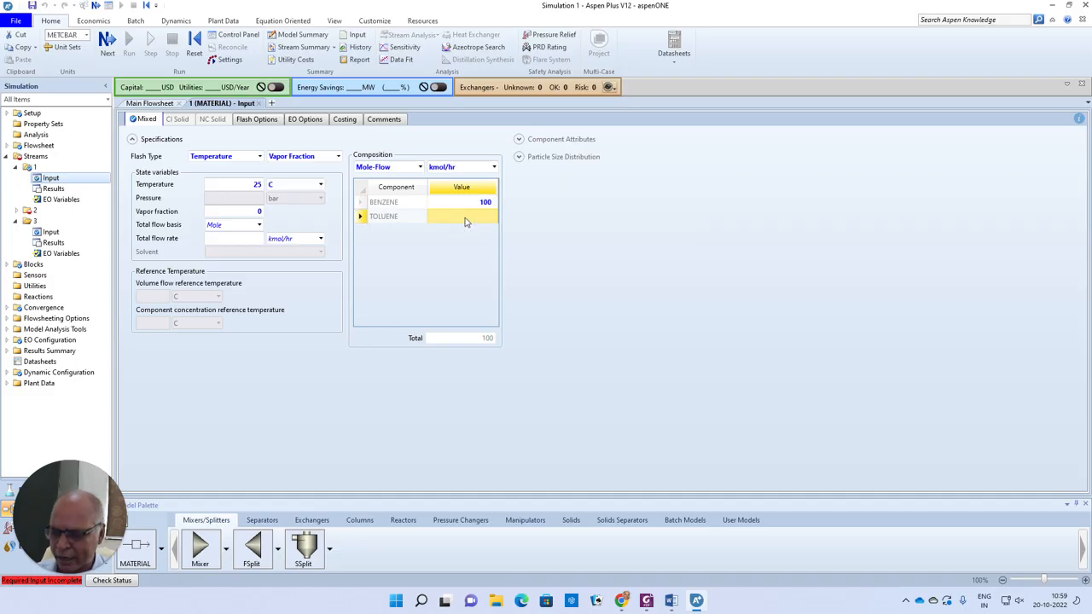
{"action": "type", "text": "100"}
{"action": "key", "text": "Return"}
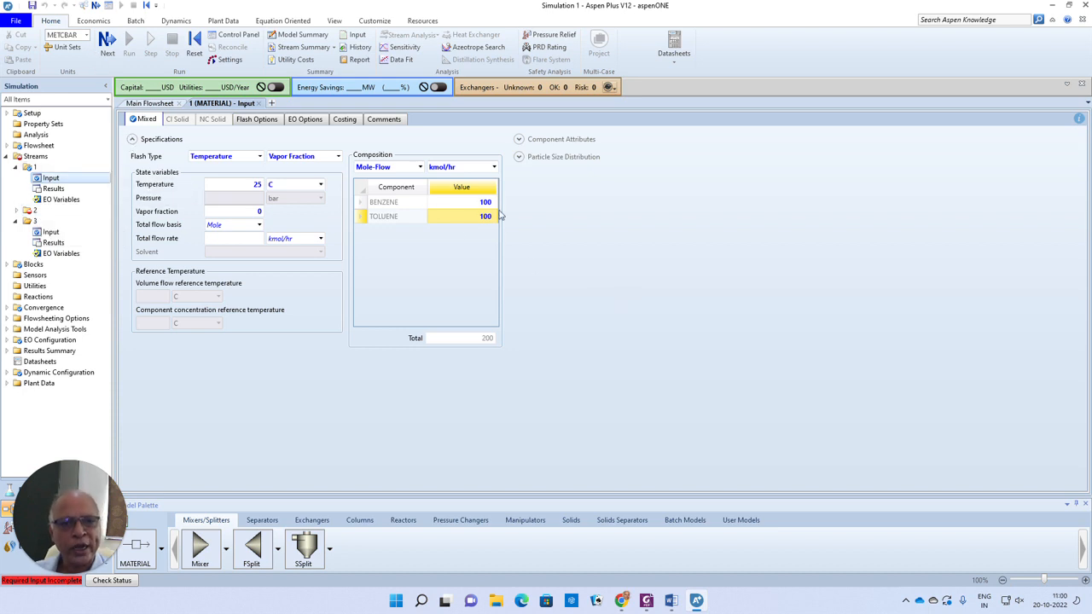
Give stream 1 a total flow rate of 200 kmol/hr and mole fractions of 0.5 benzene and 0.5 toluene.
{"action": "left_click", "coordinate": [249, 239]}
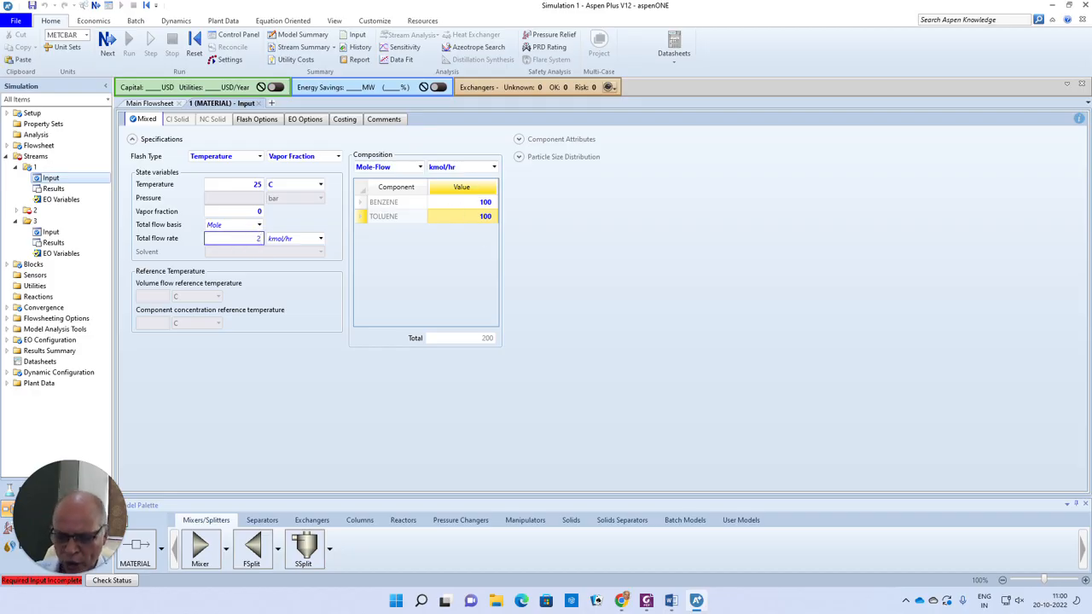
{"action": "left_click", "coordinate": [420, 167]}
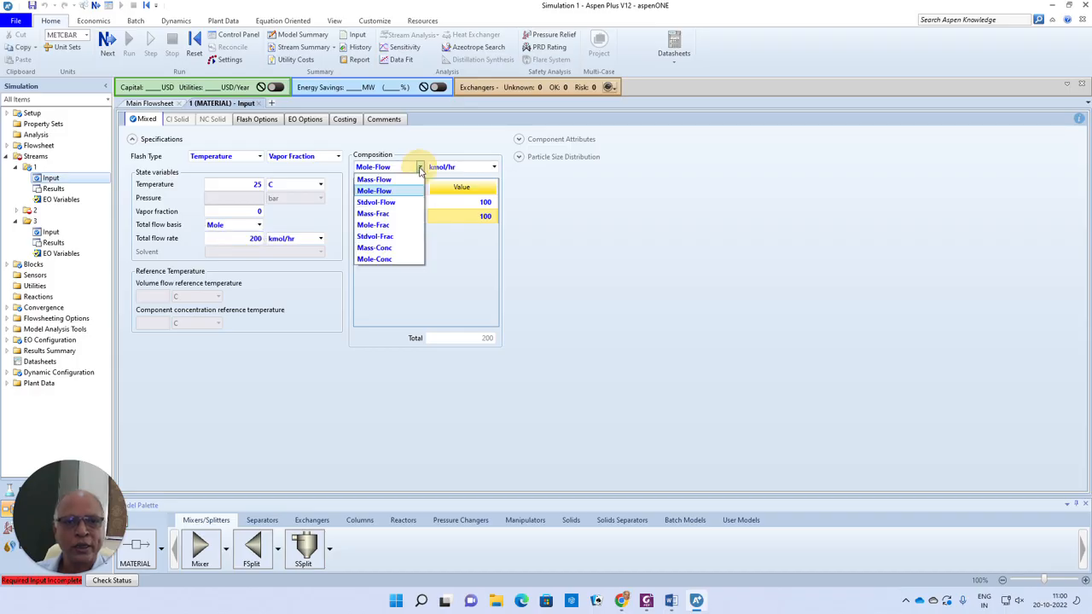
{"action": "left_click", "coordinate": [390, 226]}
{"action": "left_click", "coordinate": [478, 204]}
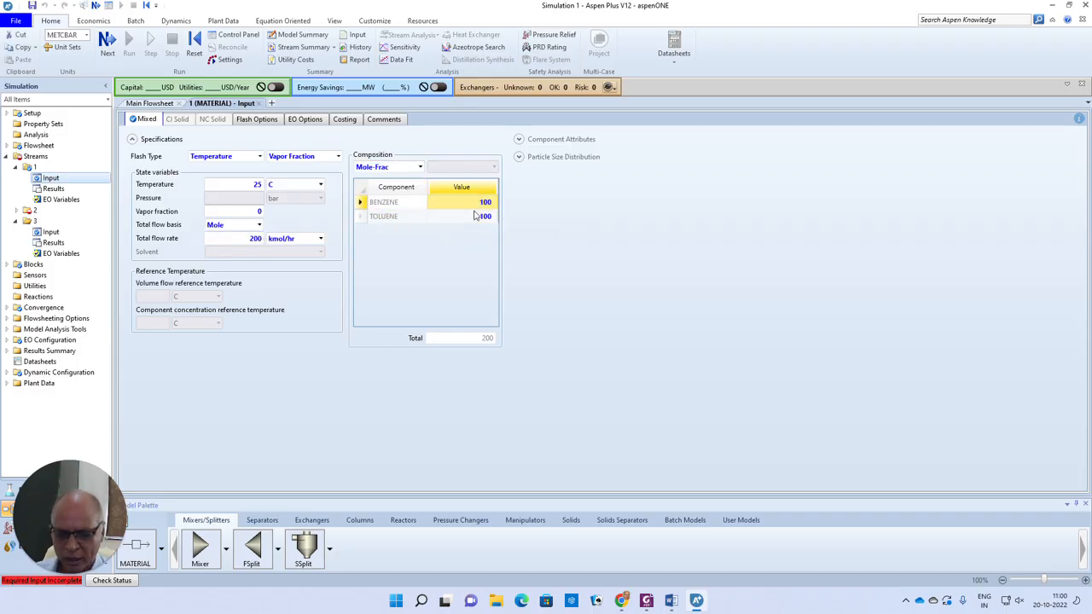
{"action": "type", "text": "0.5"}
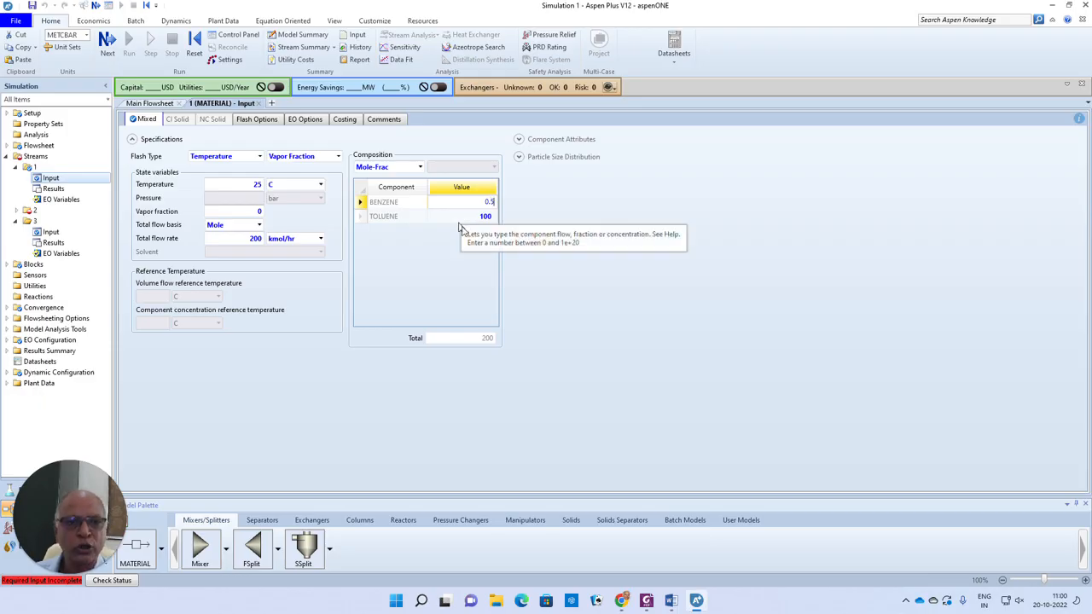
{"action": "key", "text": "Return"}
{"action": "type", "text": "0.5"}
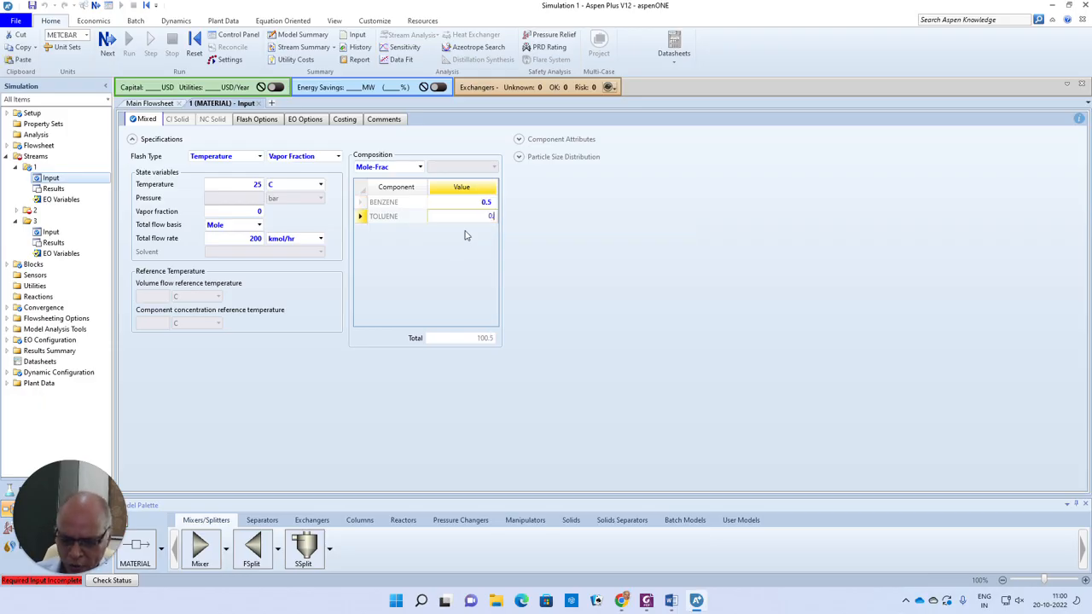
{"action": "key", "text": "Return"}
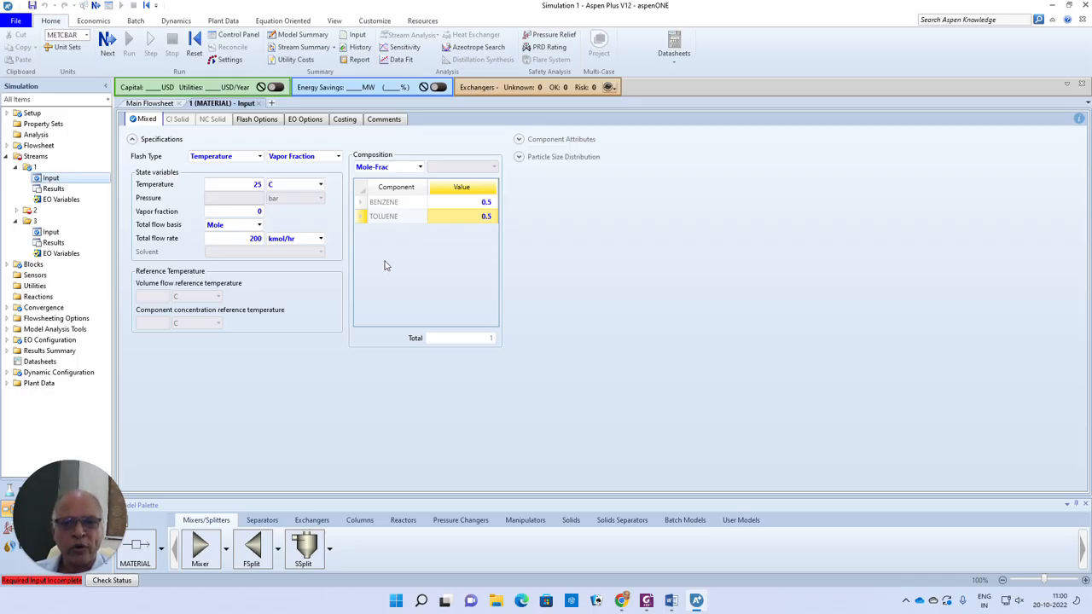
{"action": "mouse_move", "coordinate": [232, 253]}
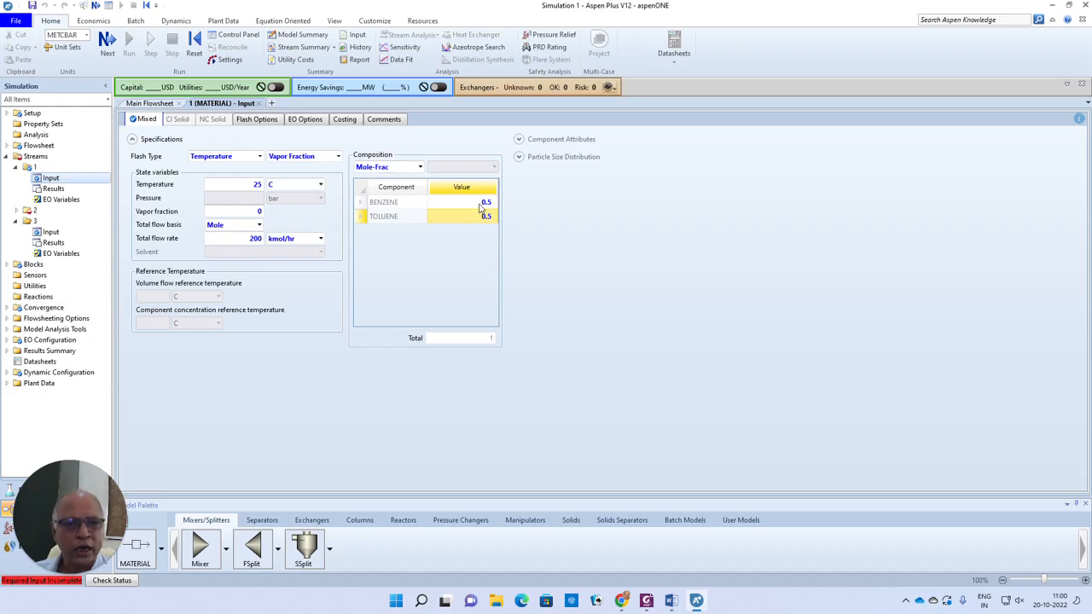
{"action": "mouse_move", "coordinate": [480, 224]}
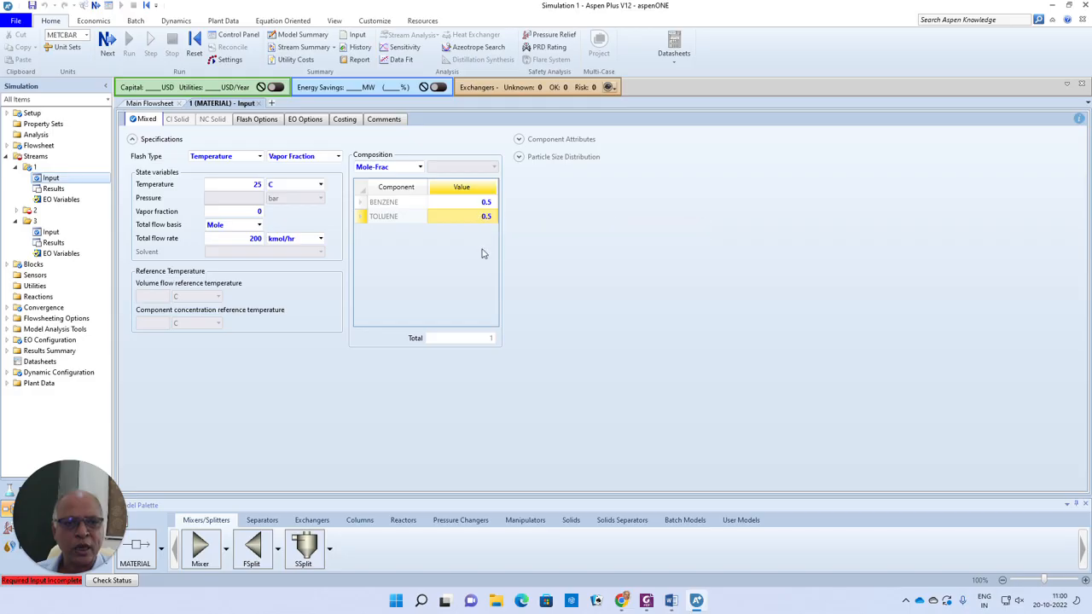
{"action": "mouse_move", "coordinate": [492, 342]}
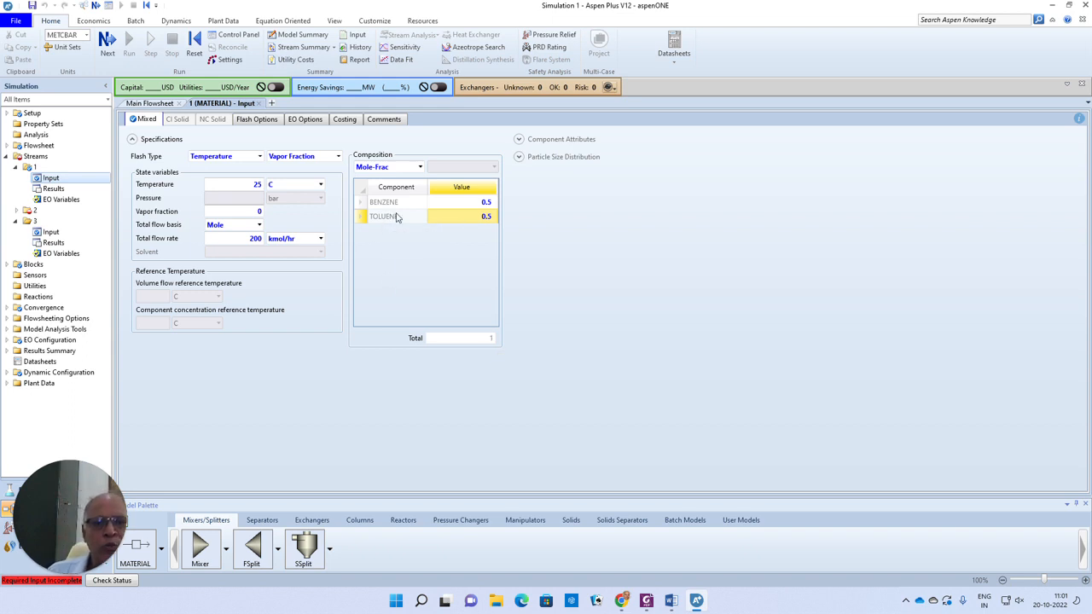
{"action": "mouse_move", "coordinate": [278, 198]}
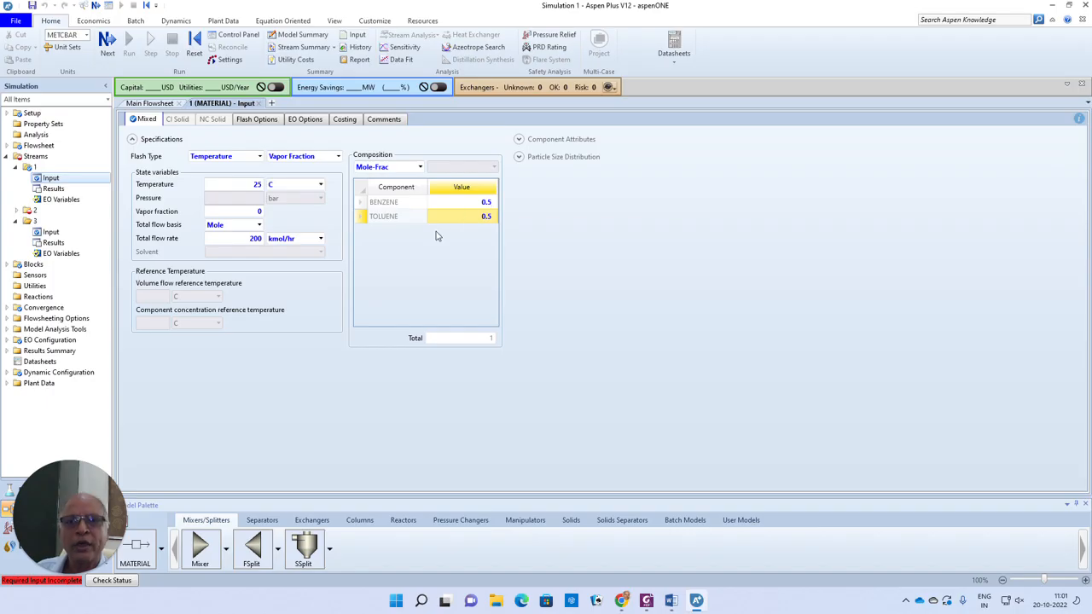
Advance to stream 2's input and specify it by a temperature of 25 C and a vapor fraction of 1.
{"action": "left_click", "coordinate": [106, 39]}
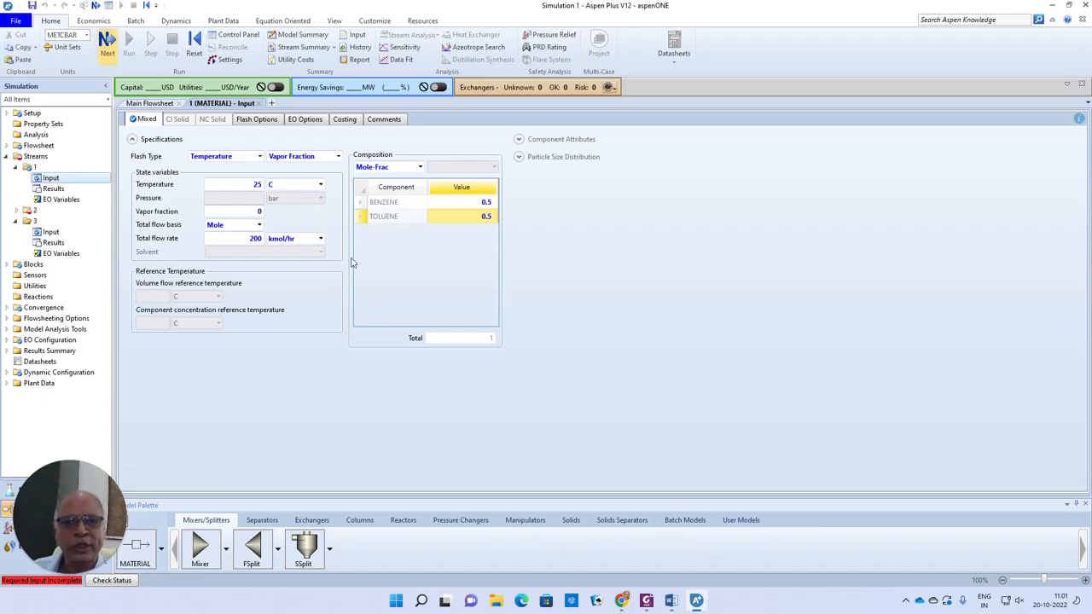
{"action": "left_click", "coordinate": [256, 184]}
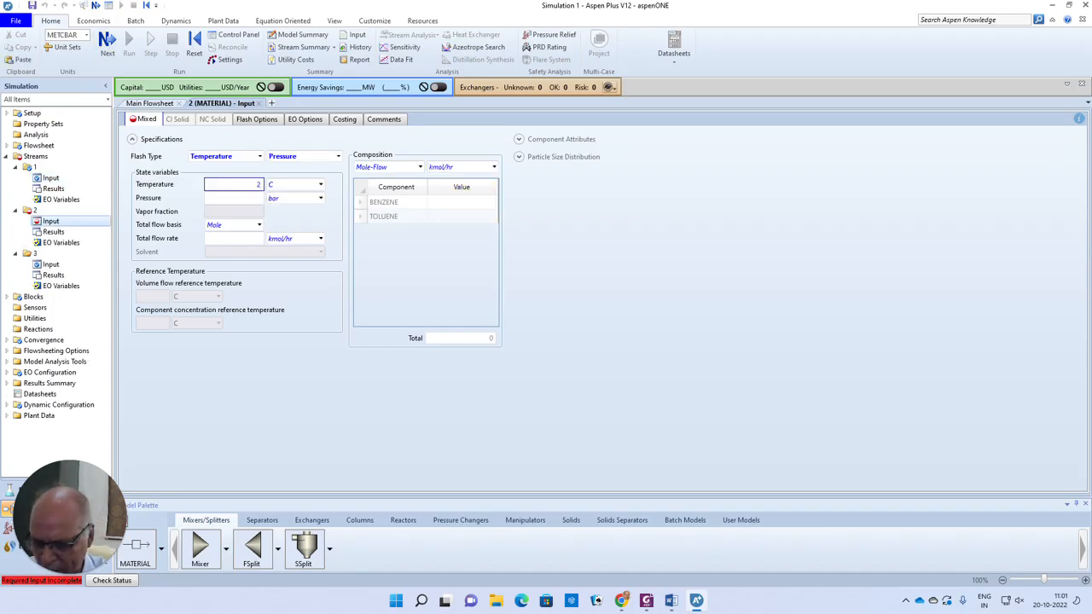
{"action": "type", "text": "25"}
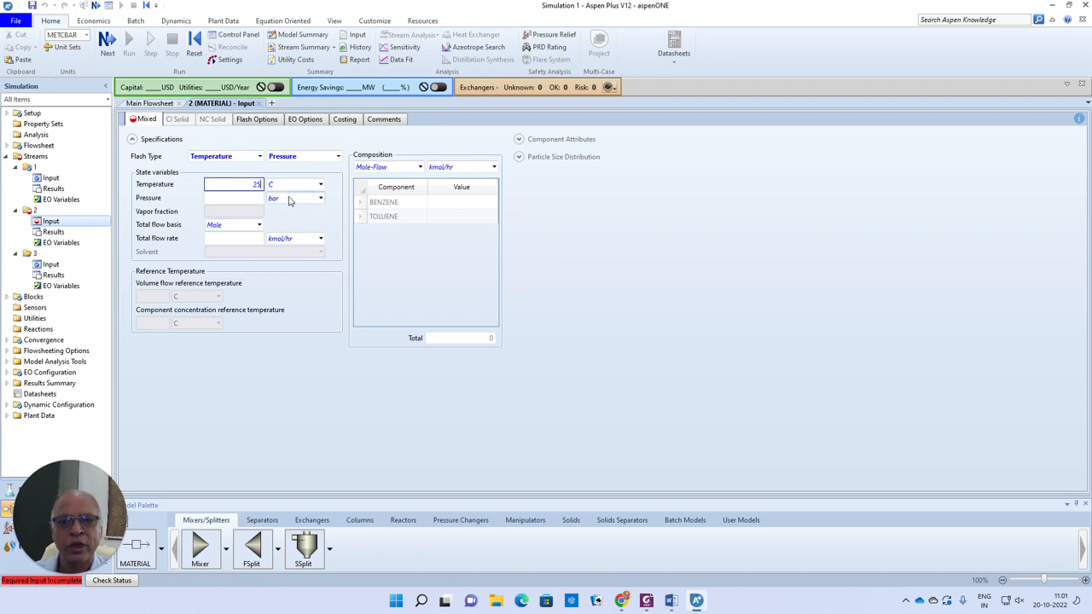
{"action": "left_click", "coordinate": [338, 158]}
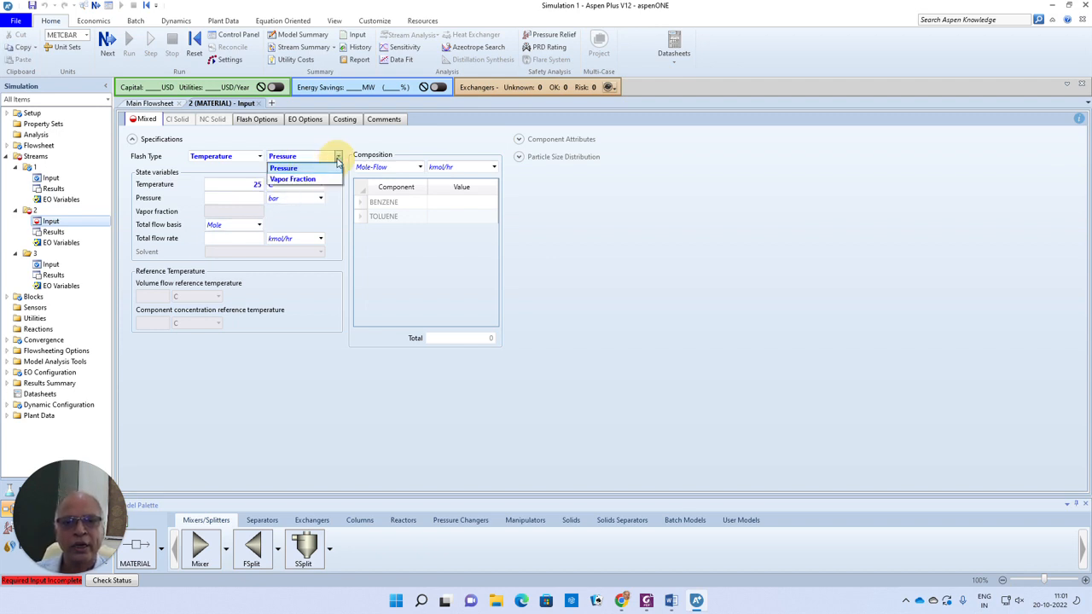
{"action": "left_click", "coordinate": [297, 180]}
{"action": "left_click", "coordinate": [254, 212]}
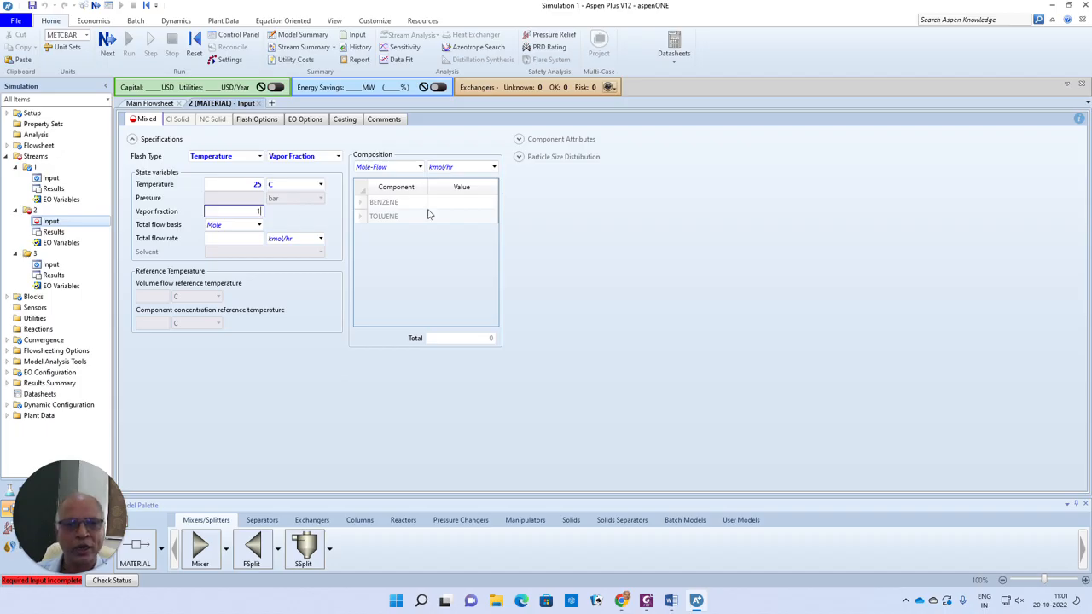
Enter mole flows of 100 kmol/hr for both benzene and toluene in stream 2.
{"action": "left_click", "coordinate": [453, 203]}
{"action": "type", "text": "10"}
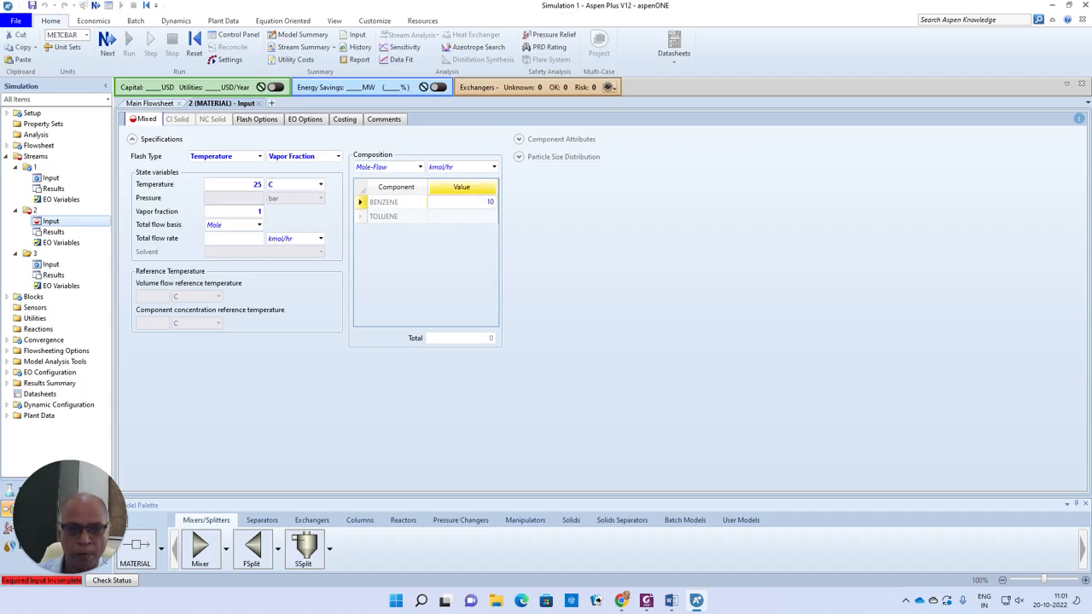
{"action": "type", "text": "0"}
{"action": "left_click", "coordinate": [464, 217]}
{"action": "type", "text": "10"}
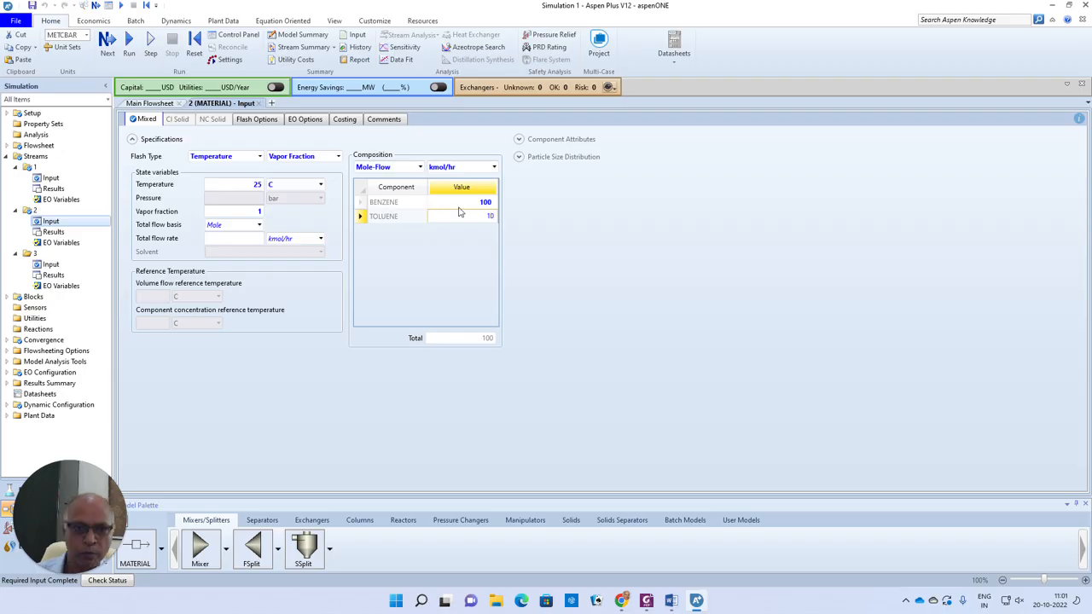
{"action": "type", "text": "0"}
{"action": "left_click", "coordinate": [655, 319]}
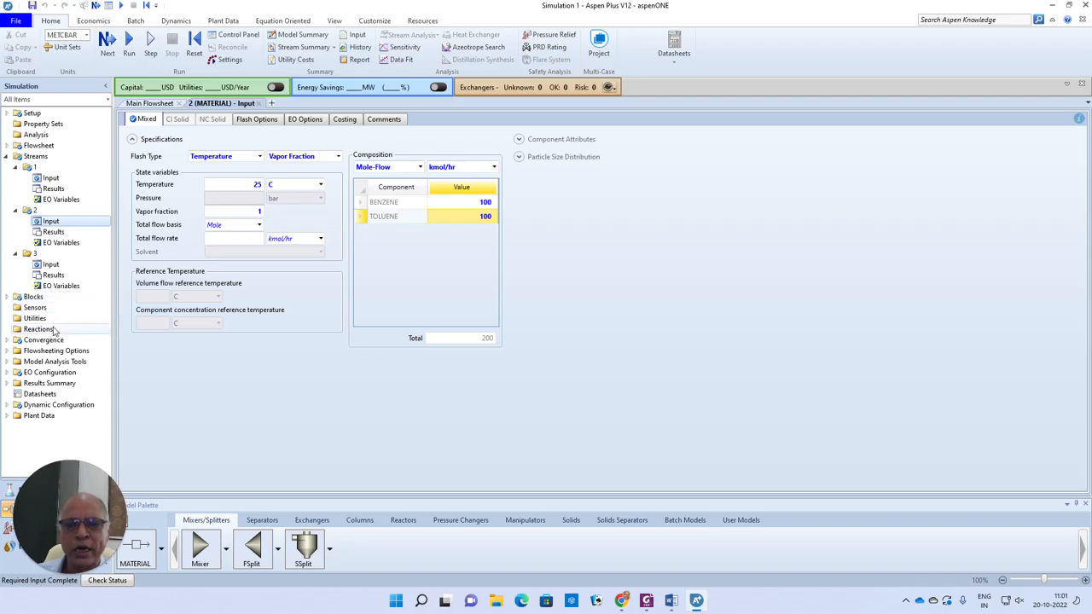
Return to the main flowsheet and select the mixer block.
{"action": "left_click", "coordinate": [149, 102]}
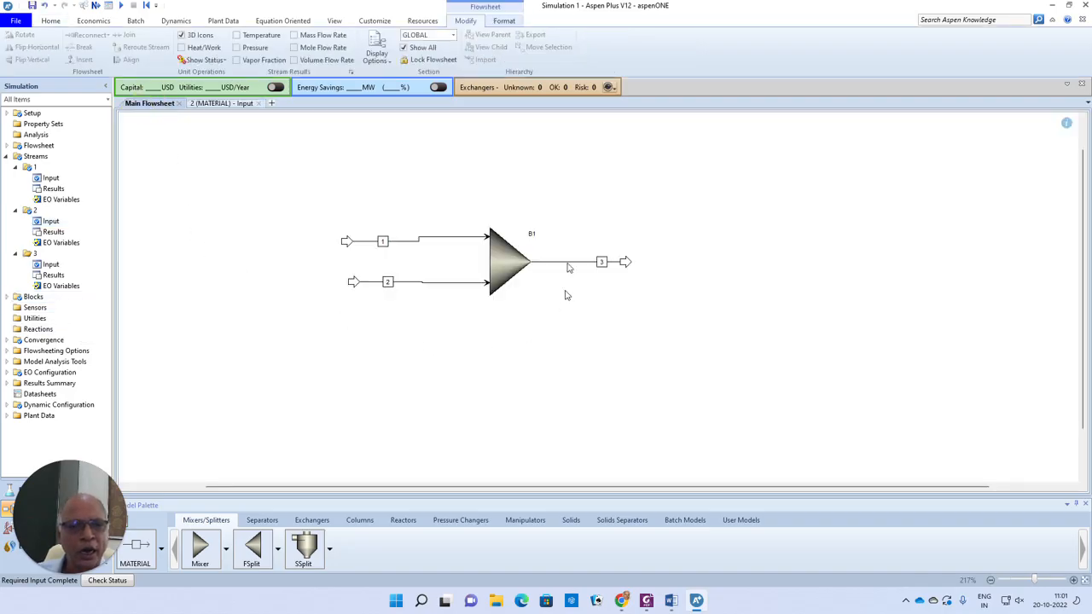
{"action": "left_click_drag", "start_coordinate": [476, 207], "coordinate": [538, 322]}
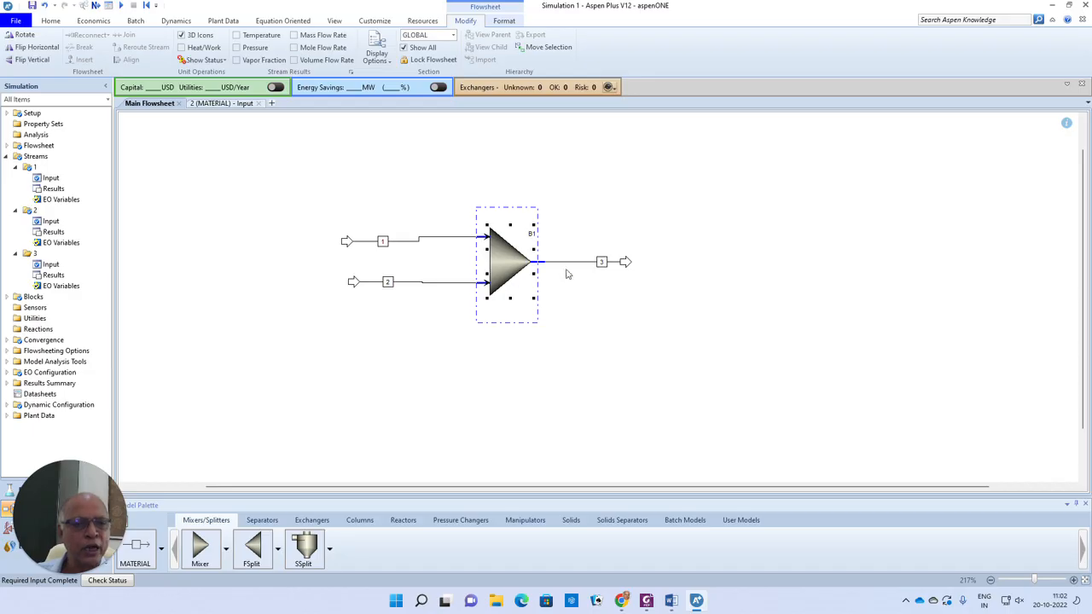
Run the completed mixer simulation.
{"action": "left_click", "coordinate": [690, 227]}
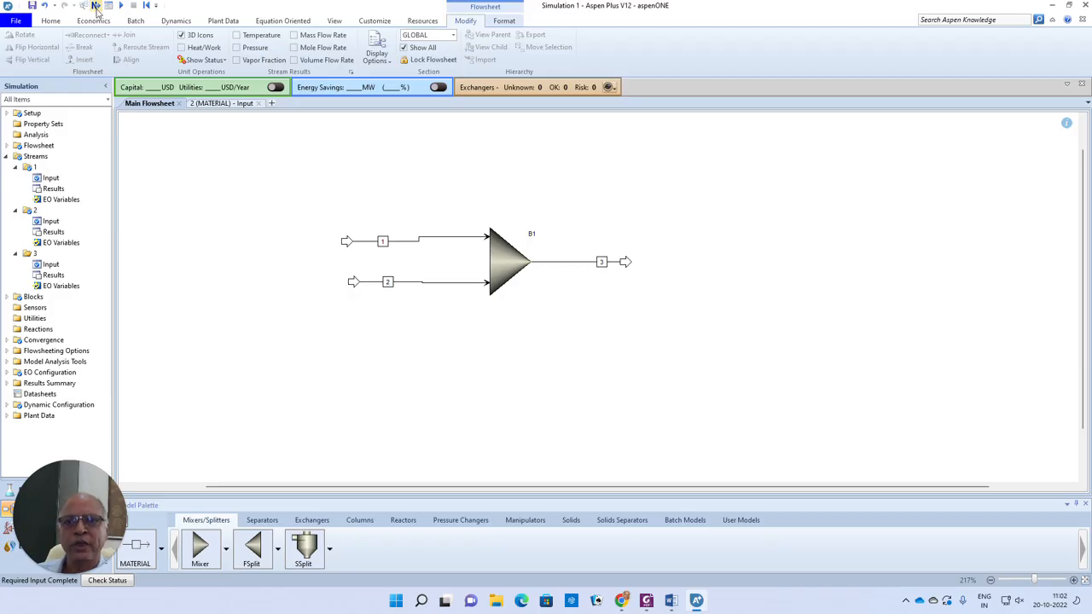
{"action": "left_click", "coordinate": [95, 6]}
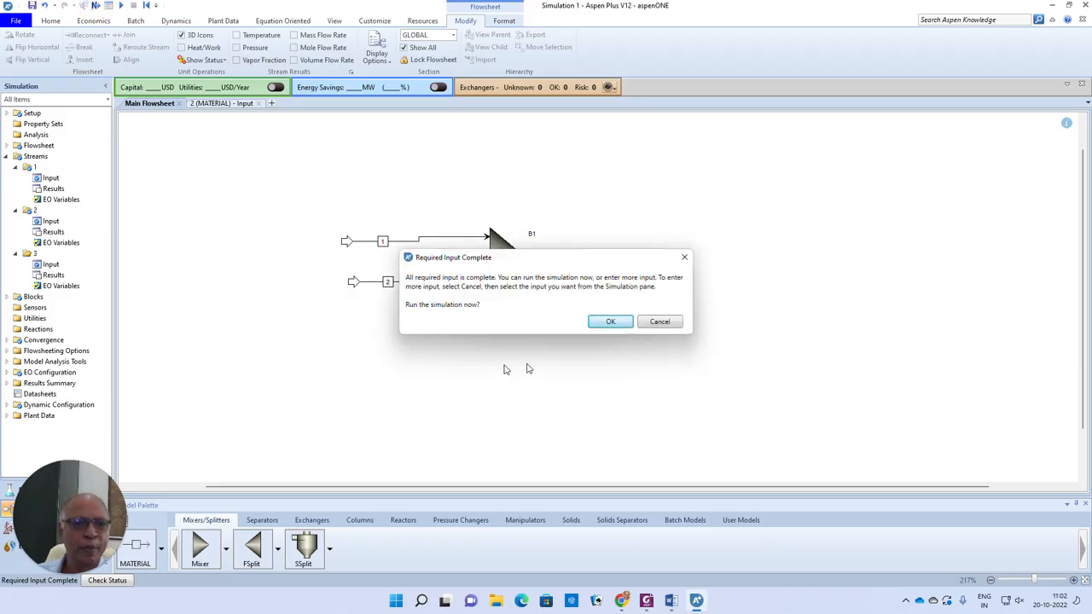
{"action": "left_click", "coordinate": [612, 322]}
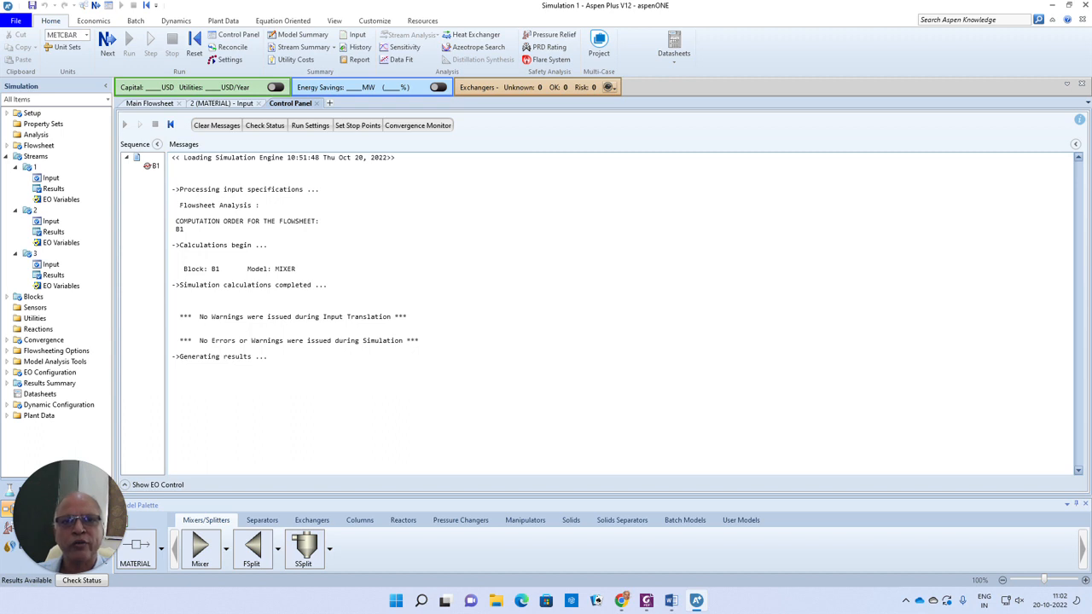
Open the stream summary and expand the component mole flows, mole fractions, mass flows and mass fractions.
{"action": "left_click", "coordinate": [305, 48]}
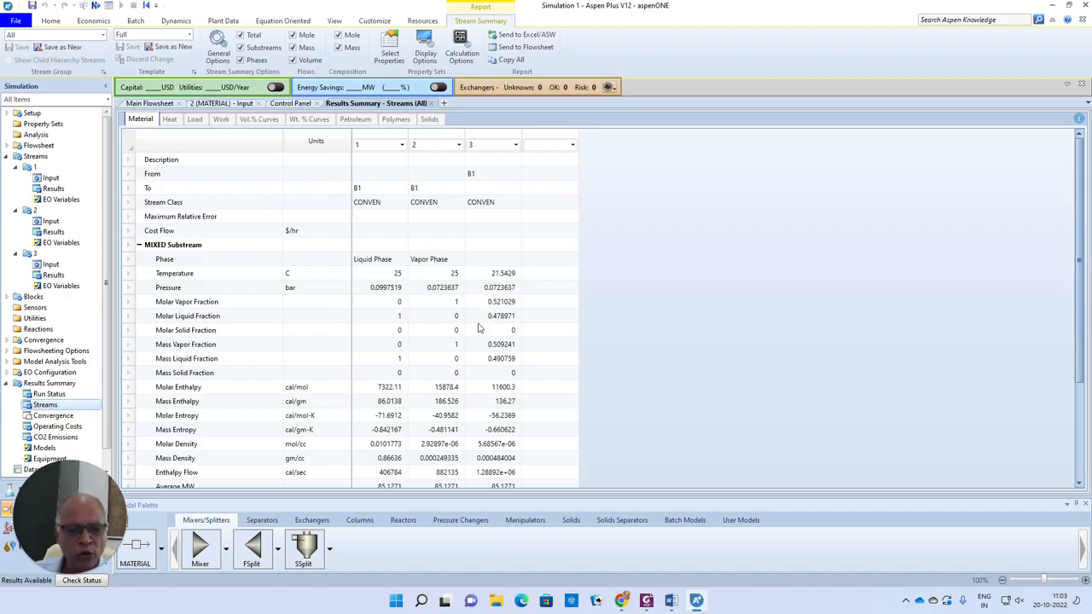
{"action": "scroll", "coordinate": [470, 332], "scroll_direction": "down", "scroll_amount": 3}
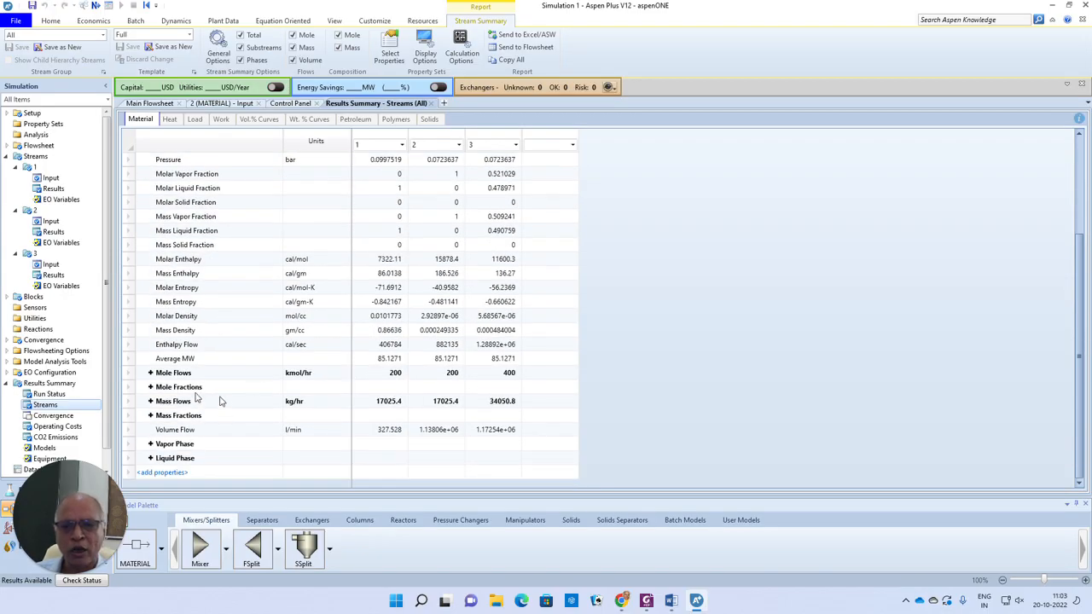
{"action": "left_click", "coordinate": [150, 372]}
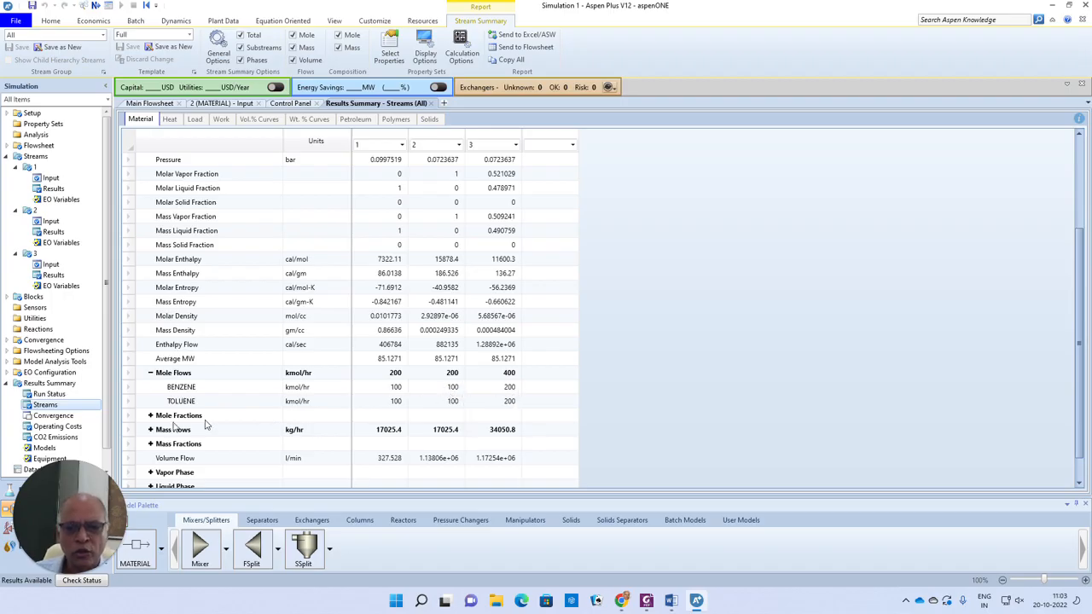
{"action": "left_click", "coordinate": [151, 416]}
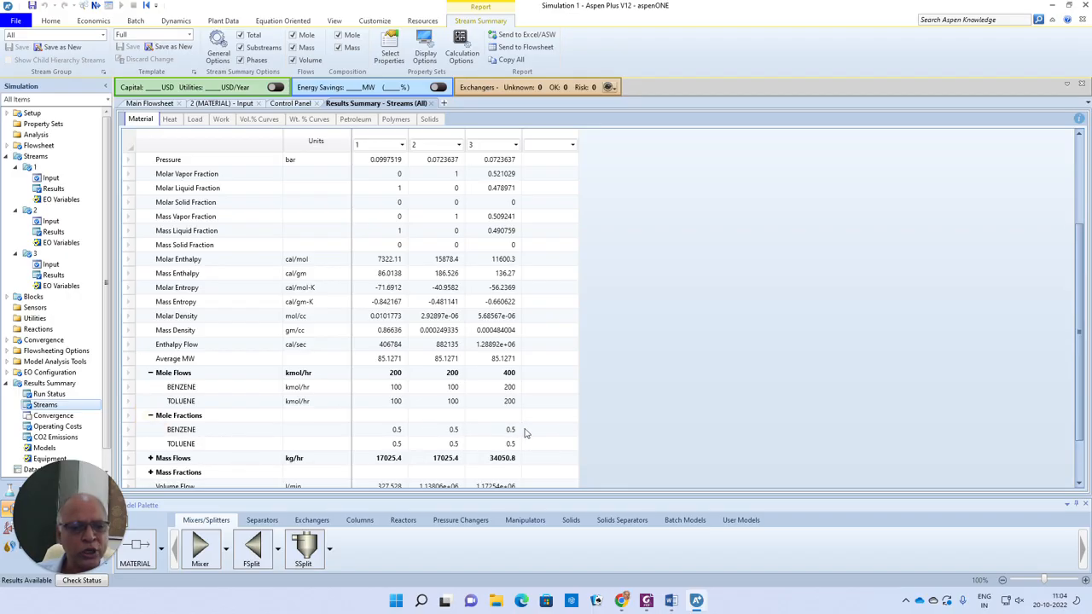
{"action": "scroll", "coordinate": [229, 465], "scroll_direction": "down", "scroll_amount": 1}
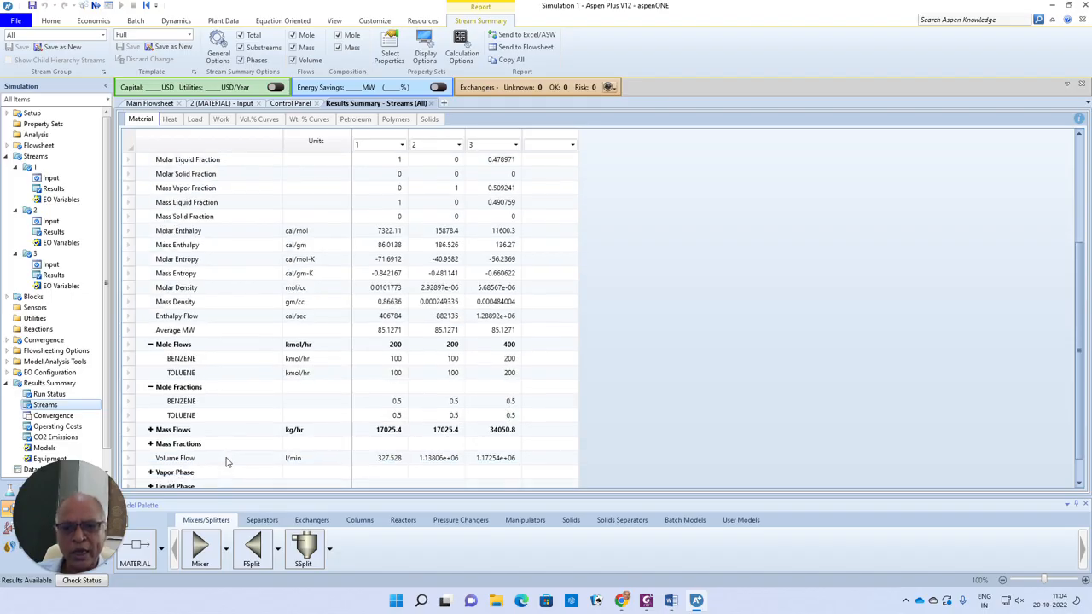
{"action": "left_click", "coordinate": [150, 430]}
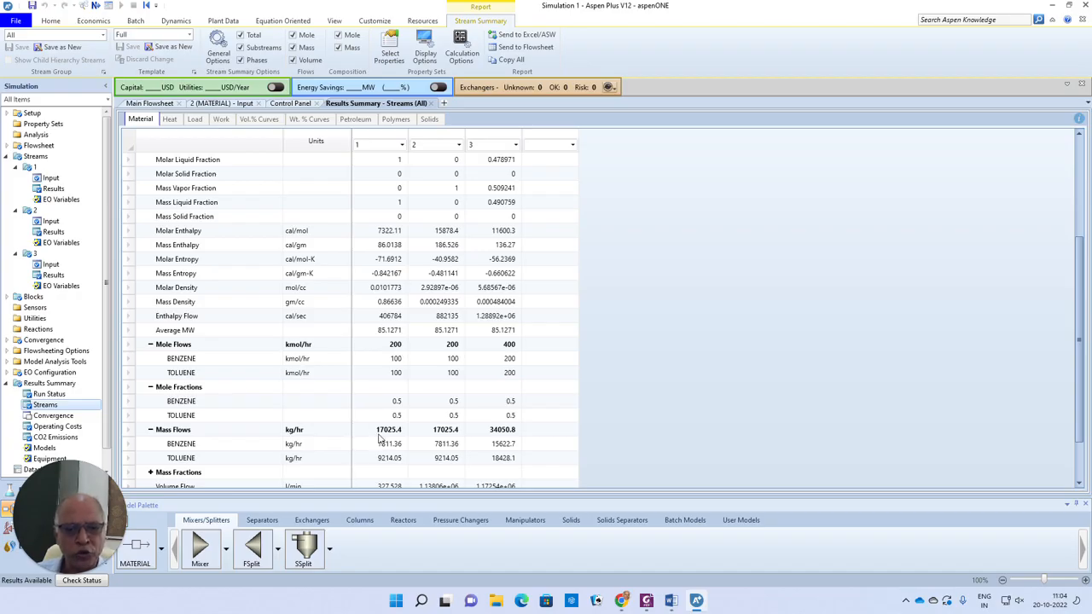
{"action": "scroll", "coordinate": [281, 415], "scroll_direction": "down", "scroll_amount": 2}
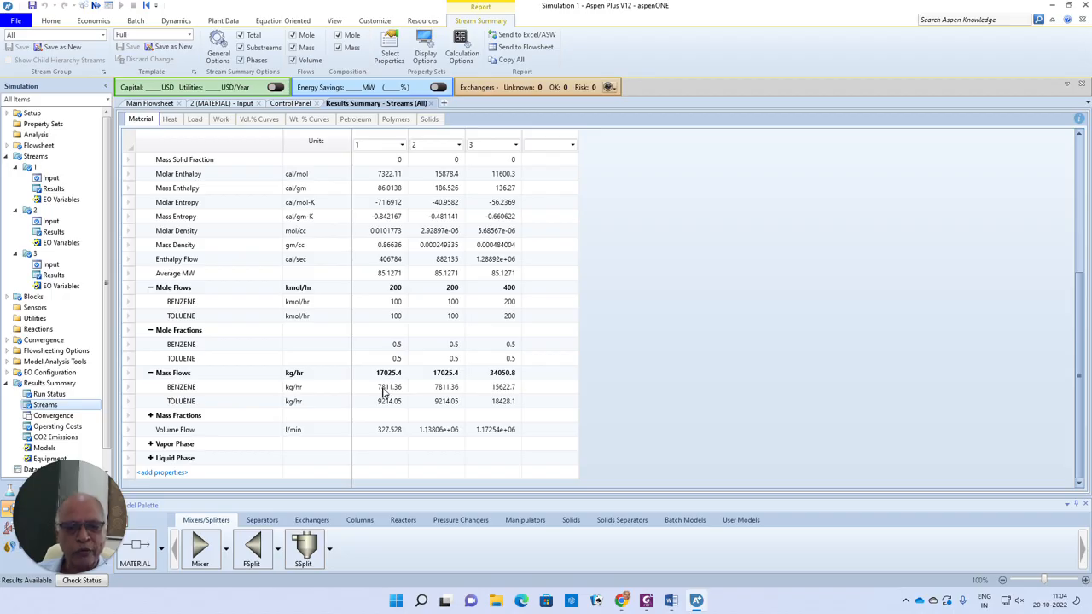
{"action": "left_click", "coordinate": [150, 416]}
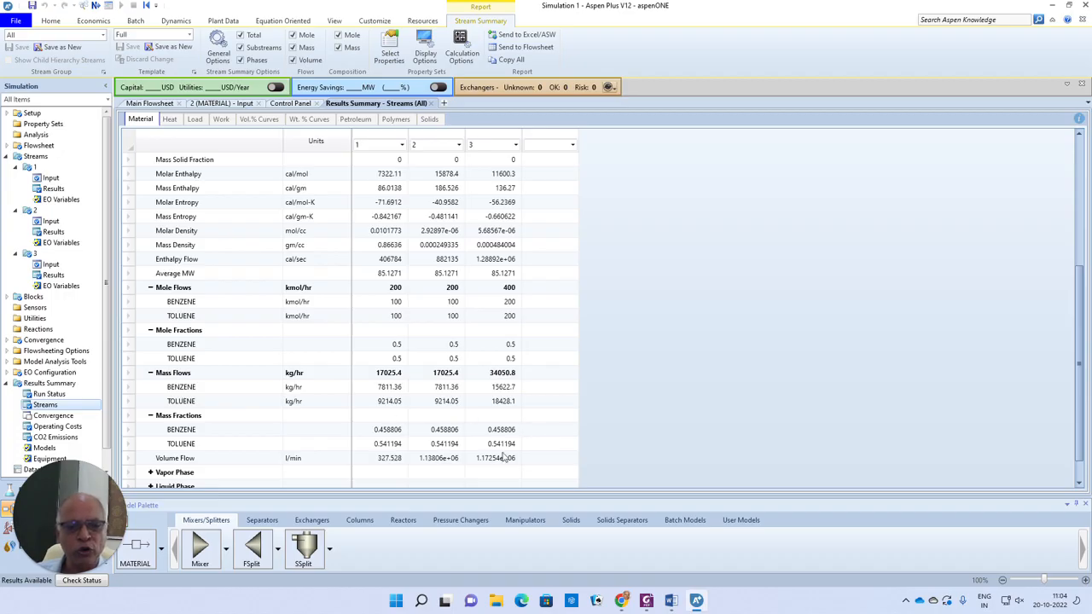
Compare the phase fractions, enthalpies, densities, flows and compositions of streams 1, 2 and 3 in the results table.
{"action": "scroll", "coordinate": [247, 410], "scroll_direction": "up", "scroll_amount": 2}
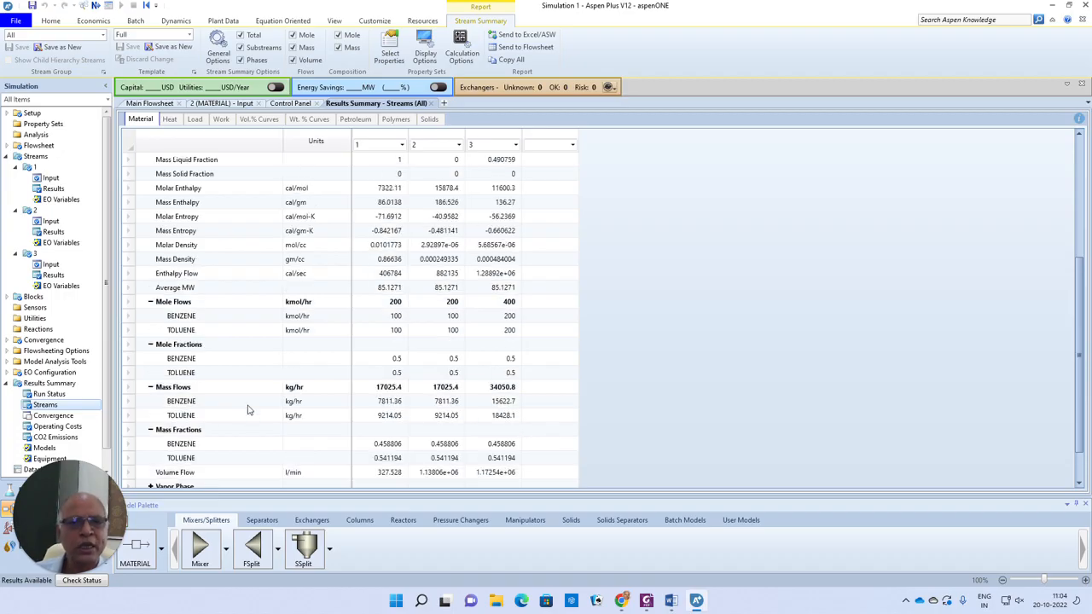
{"action": "scroll", "coordinate": [247, 410], "scroll_direction": "up", "scroll_amount": 1}
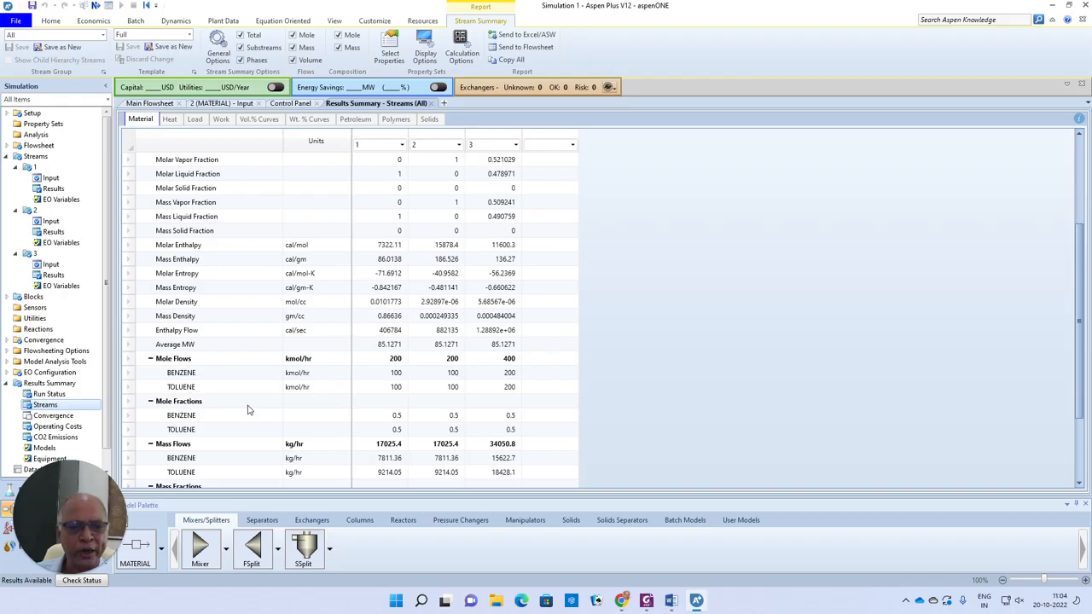
{"action": "scroll", "coordinate": [248, 410], "scroll_direction": "down", "scroll_amount": 2}
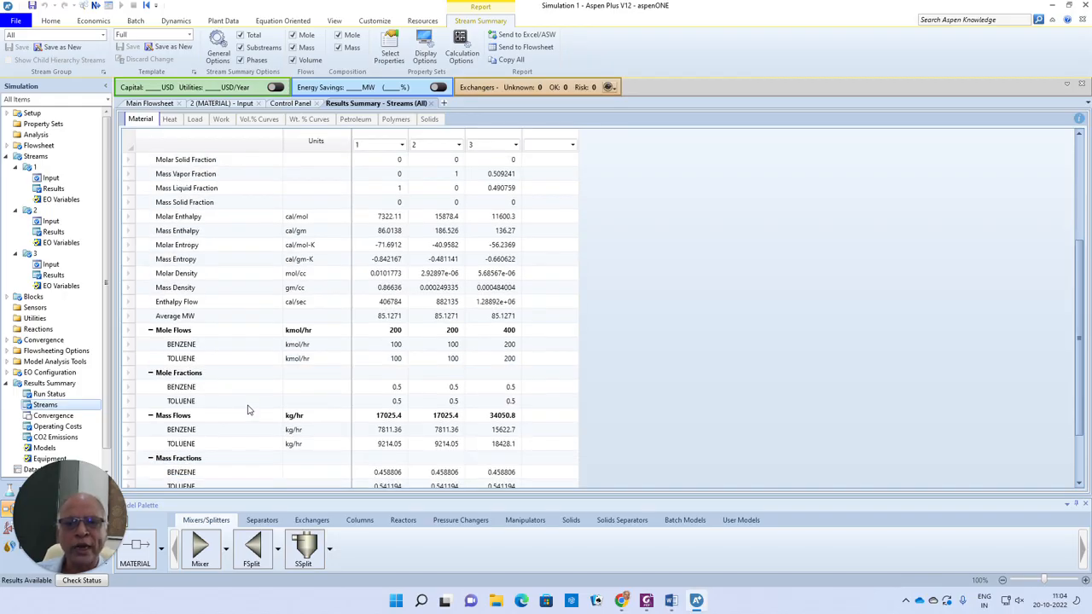
{"action": "scroll", "coordinate": [247, 411], "scroll_direction": "up", "scroll_amount": 1}
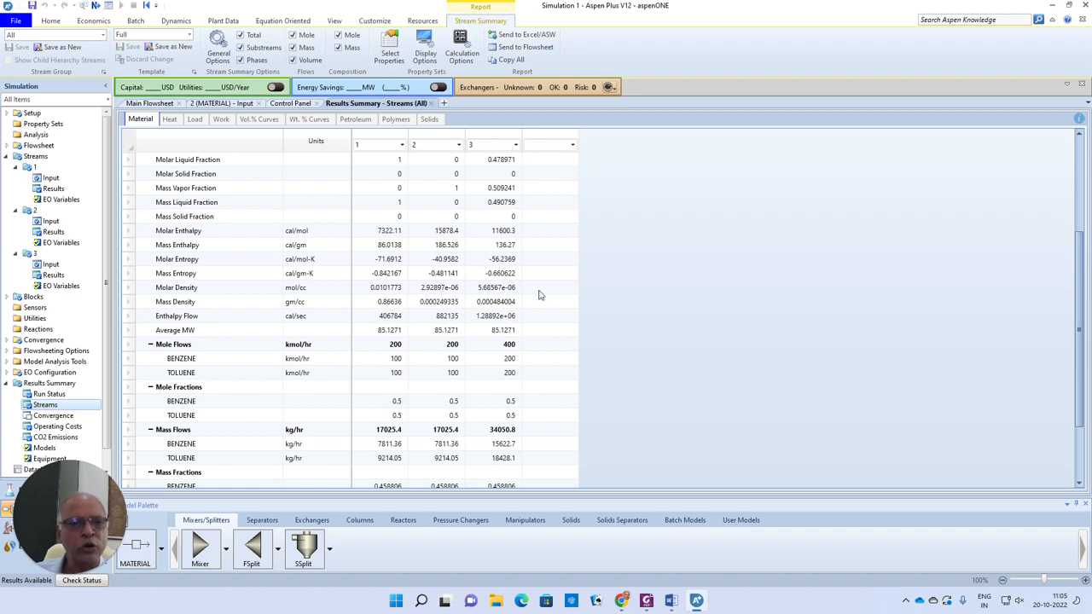
{"action": "scroll", "coordinate": [565, 266], "scroll_direction": "up", "scroll_amount": 1}
{"action": "scroll", "coordinate": [537, 199], "scroll_direction": "up", "scroll_amount": 2}
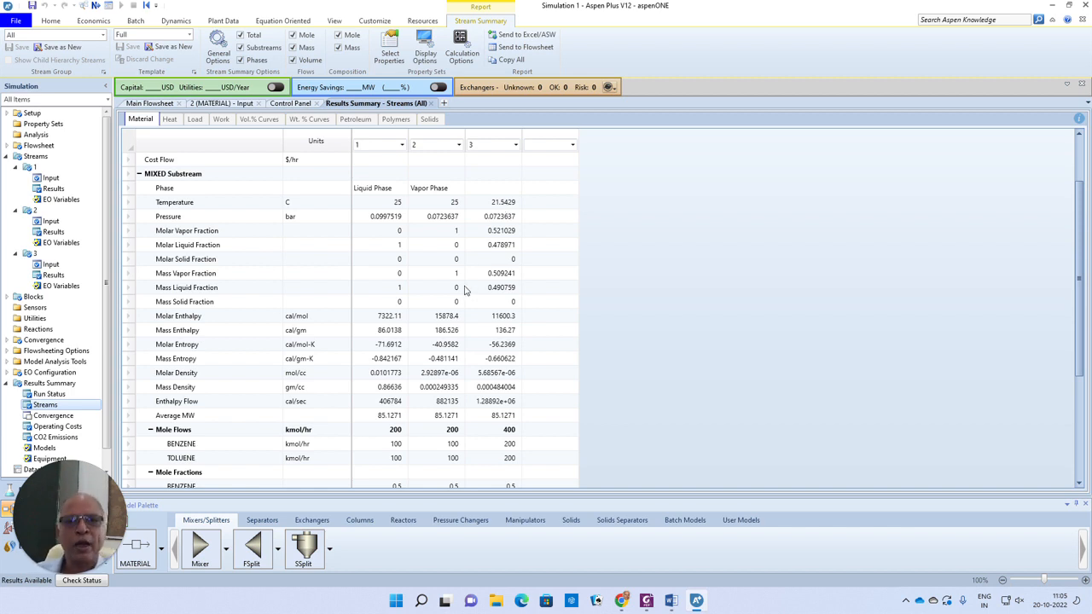
{"action": "scroll", "coordinate": [461, 290], "scroll_direction": "down", "scroll_amount": 1}
{"action": "scroll", "coordinate": [461, 290], "scroll_direction": "down", "scroll_amount": 3}
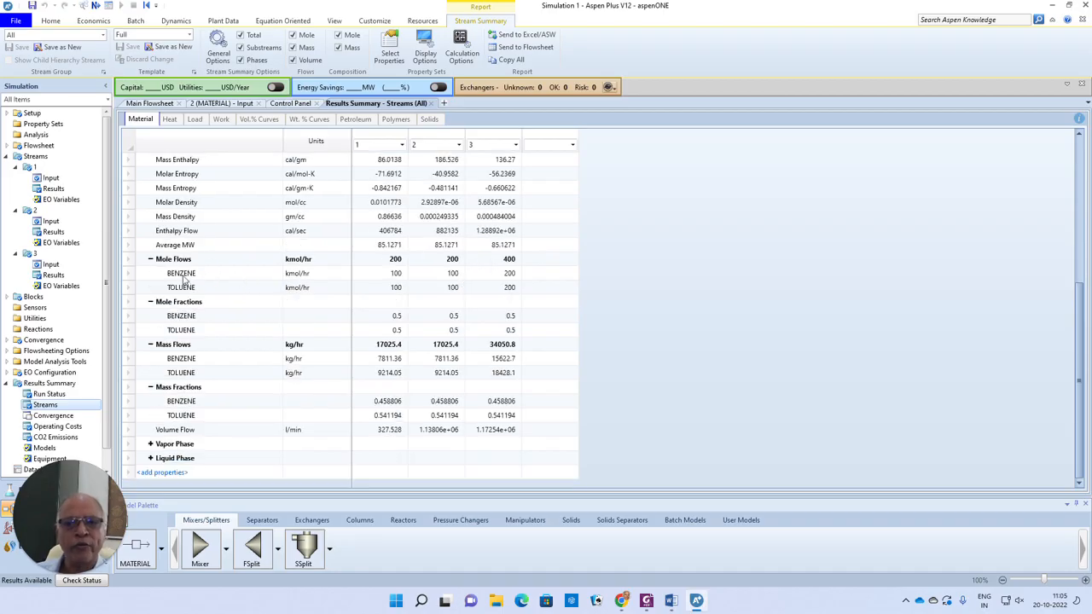
{"action": "scroll", "coordinate": [219, 255], "scroll_direction": "up", "scroll_amount": 1}
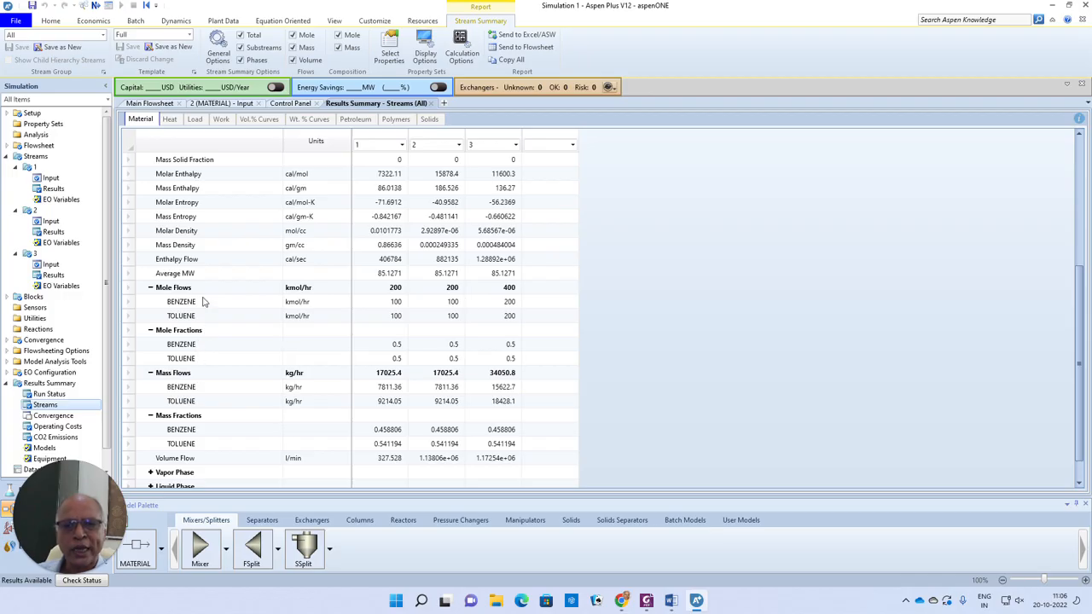
{"action": "scroll", "coordinate": [181, 189], "scroll_direction": "up", "scroll_amount": 1}
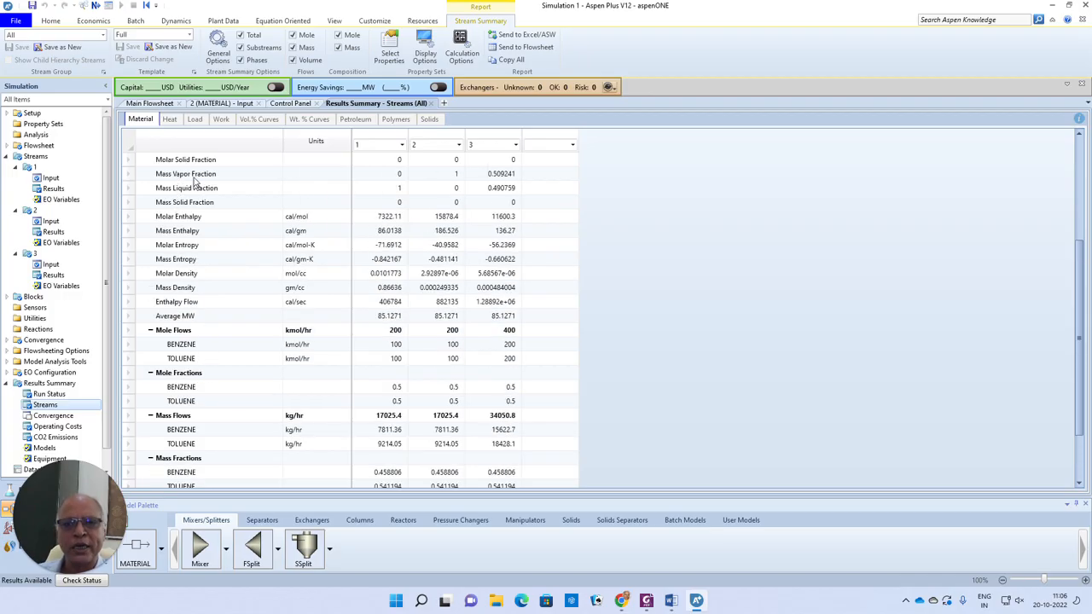
{"action": "scroll", "coordinate": [194, 262], "scroll_direction": "down", "scroll_amount": 2}
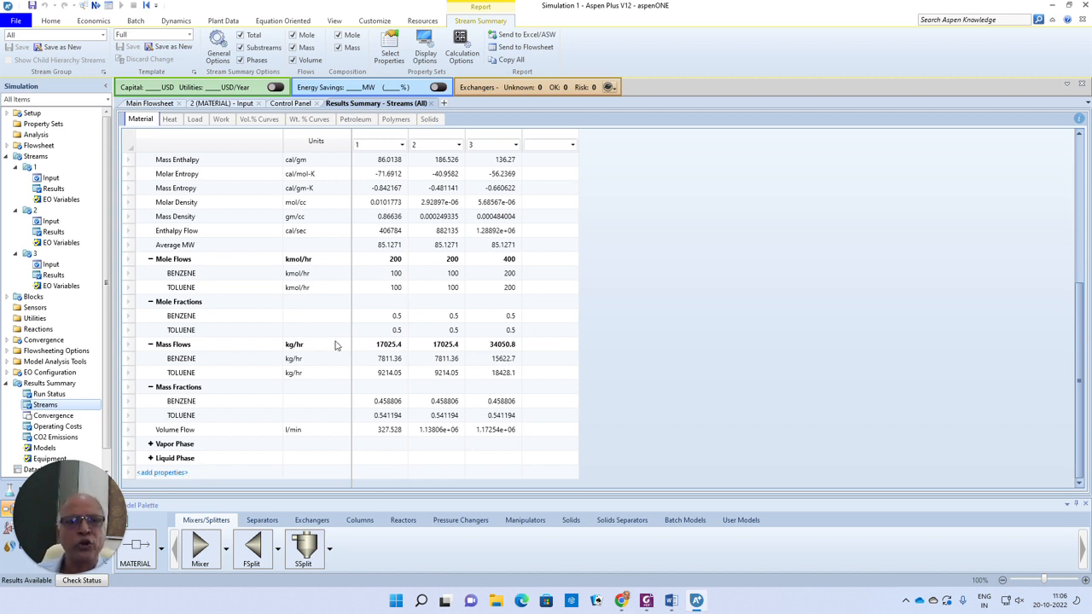
Close the stream results, the control panel and stream 2's input form, leaving only the main flowsheet open.
{"action": "left_click", "coordinate": [431, 103]}
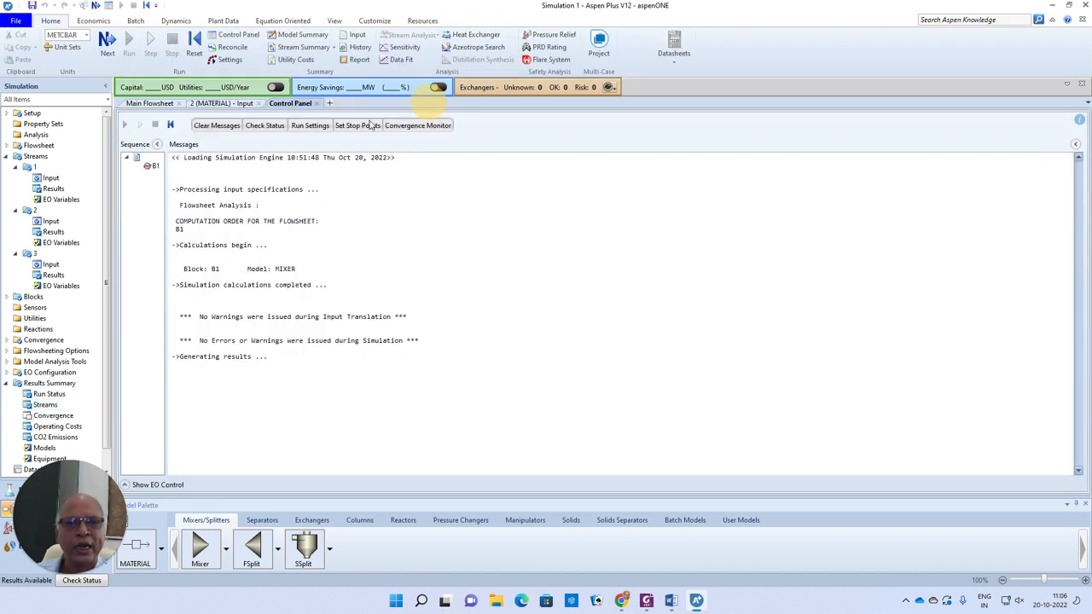
{"action": "left_click", "coordinate": [313, 103]}
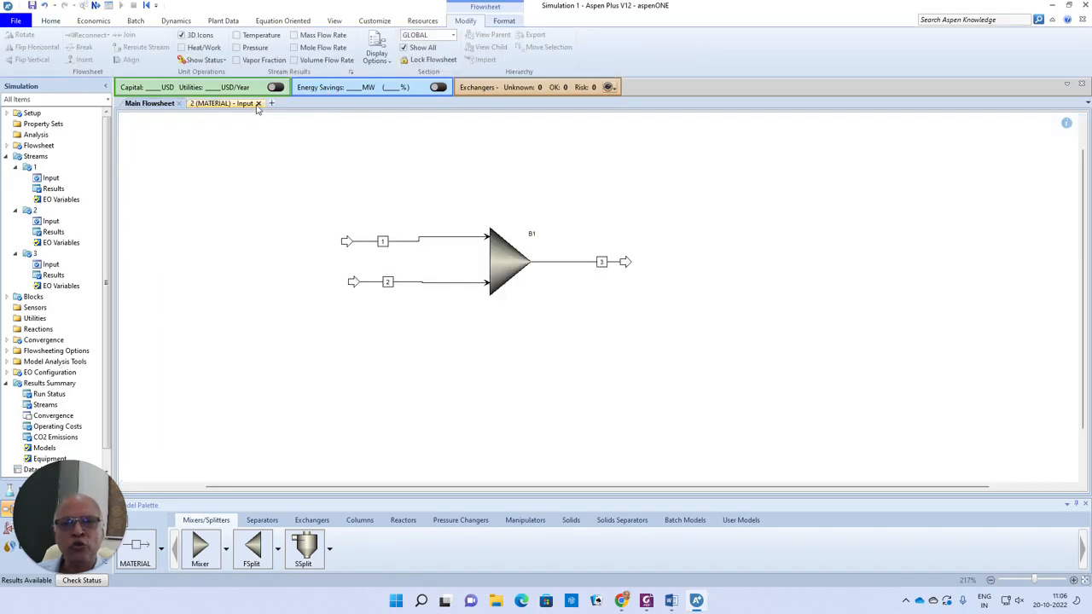
{"action": "left_click", "coordinate": [259, 103]}
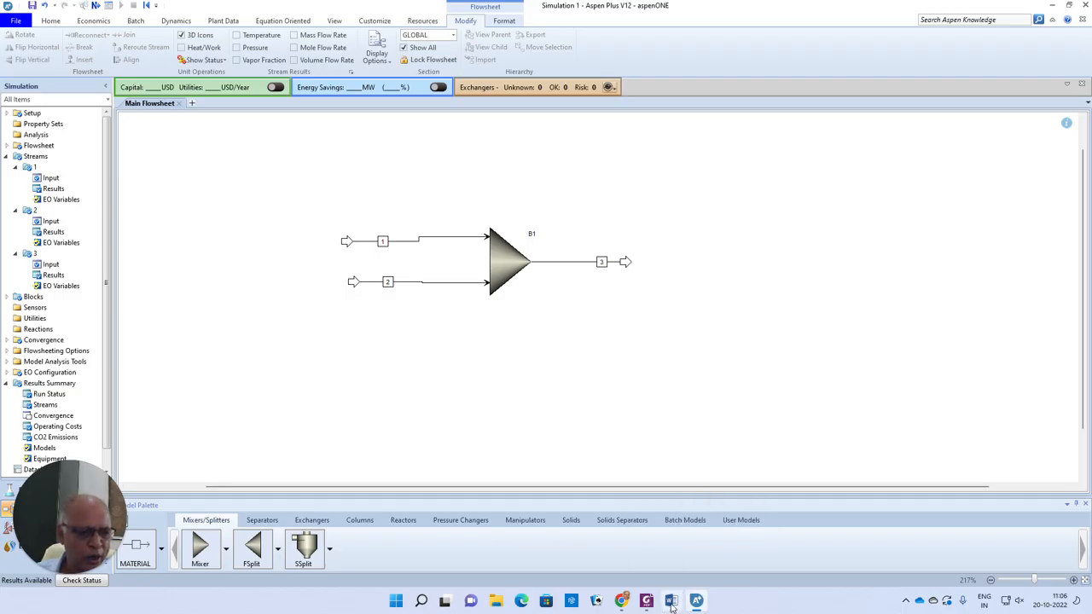
Create a new simulation, closing the current mixer run.
{"action": "left_click", "coordinate": [18, 21]}
{"action": "left_click", "coordinate": [132, 55]}
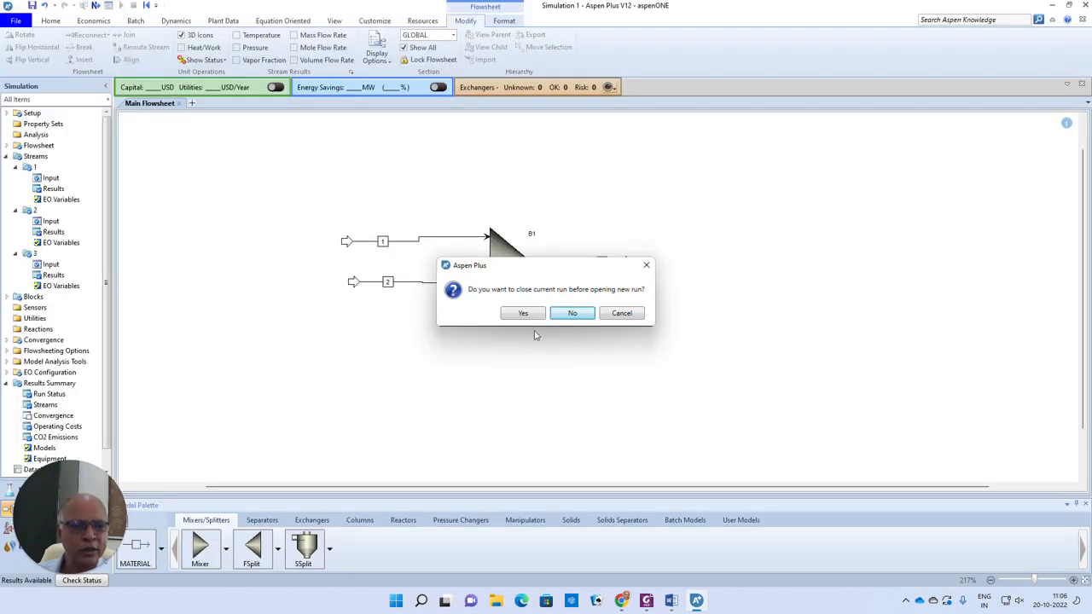
{"action": "left_click", "coordinate": [530, 316]}
{"action": "left_click", "coordinate": [576, 313]}
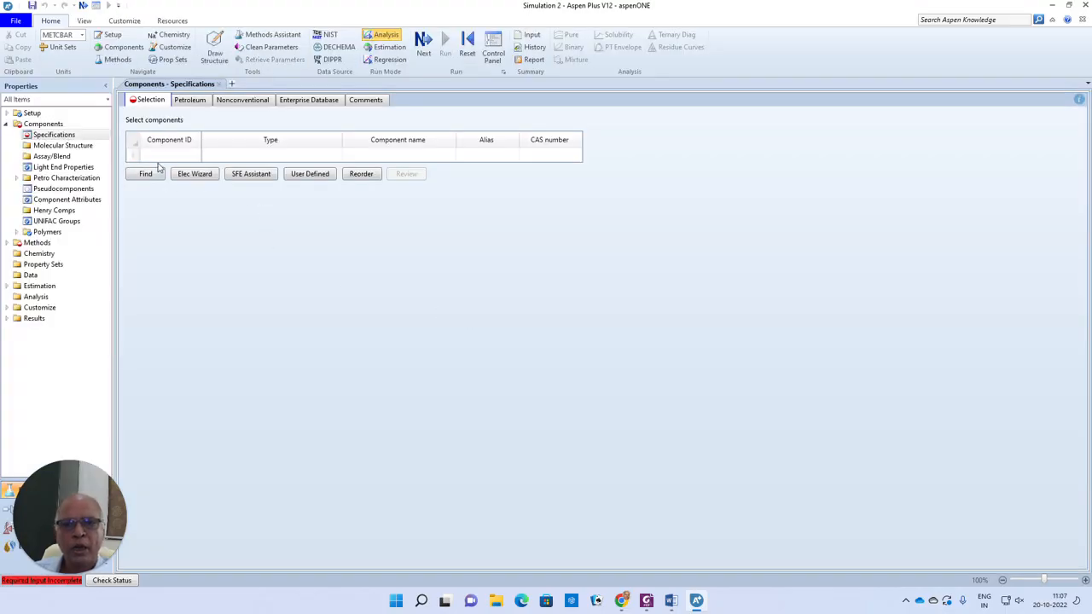
Add BENZENE and TOLUENE as the components of the new simulation.
{"action": "left_click", "coordinate": [164, 154]}
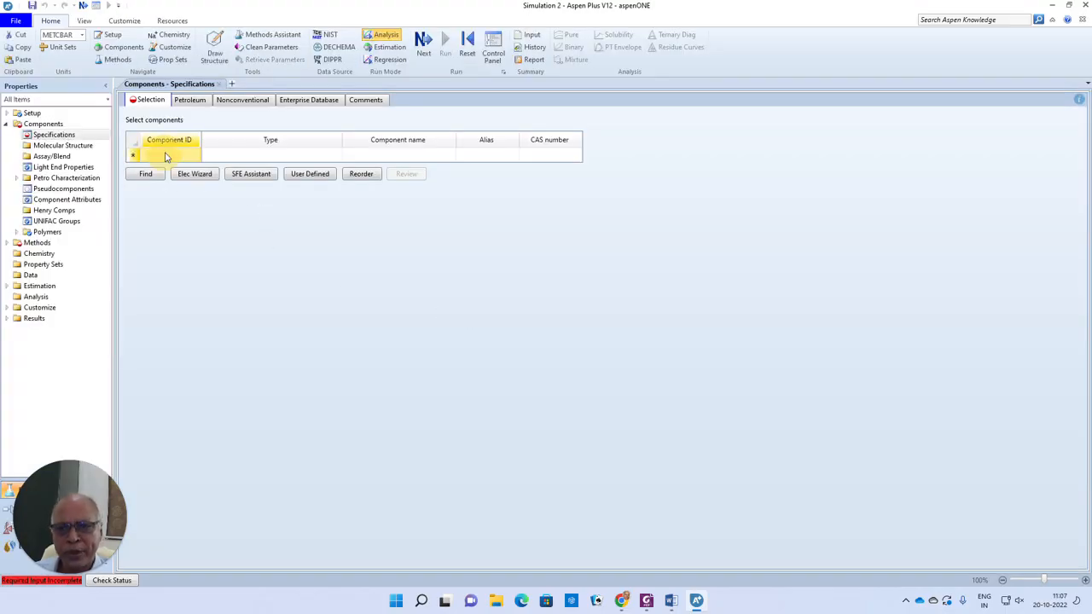
{"action": "type", "text": "BENZ"}
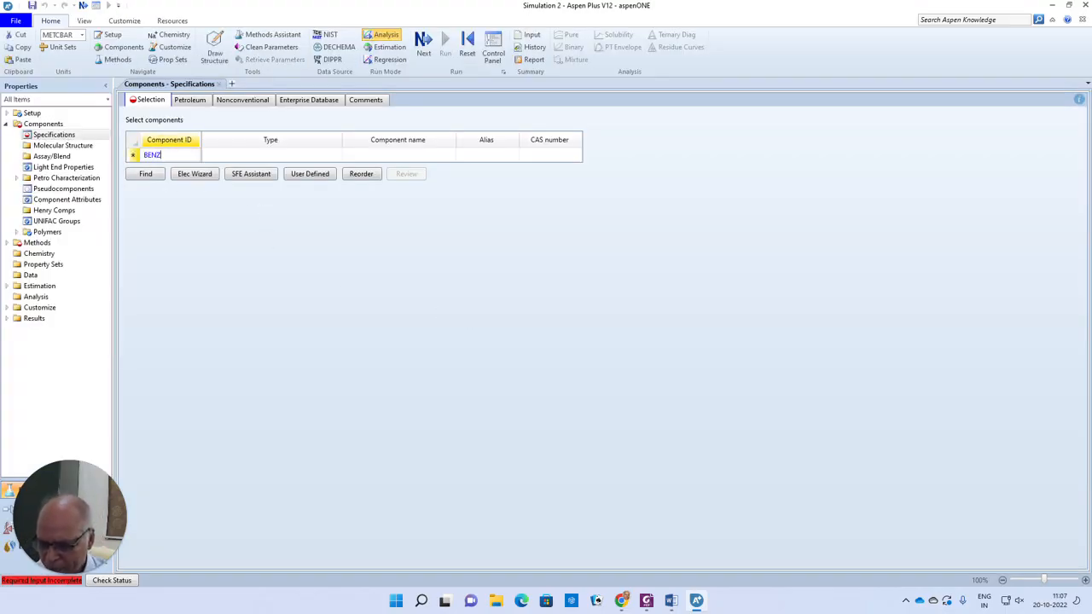
{"action": "type", "text": "ENE"}
{"action": "key", "text": "Return"}
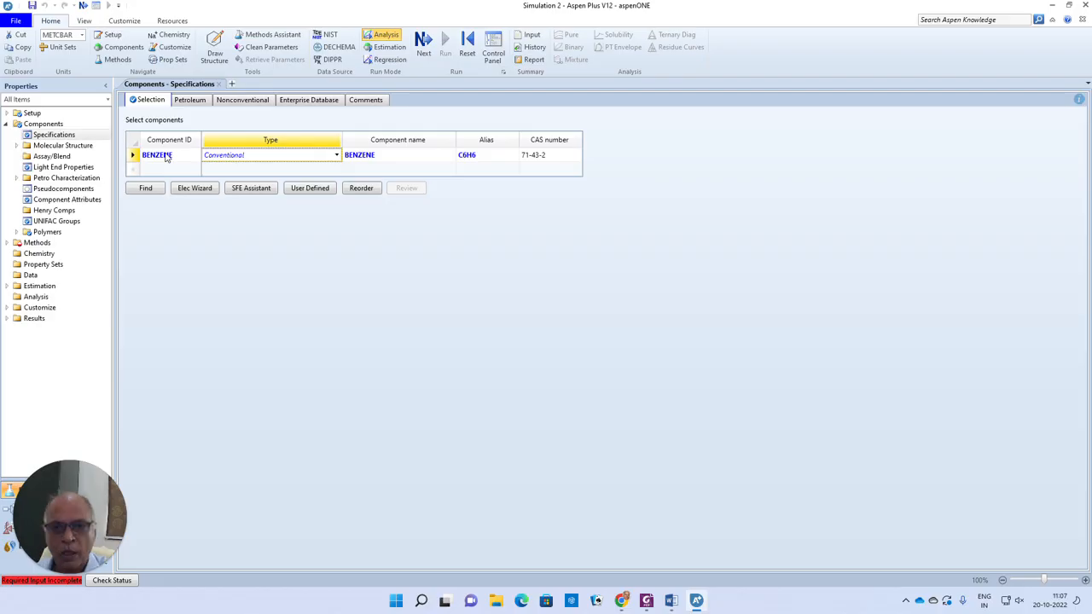
{"action": "left_click", "coordinate": [160, 168]}
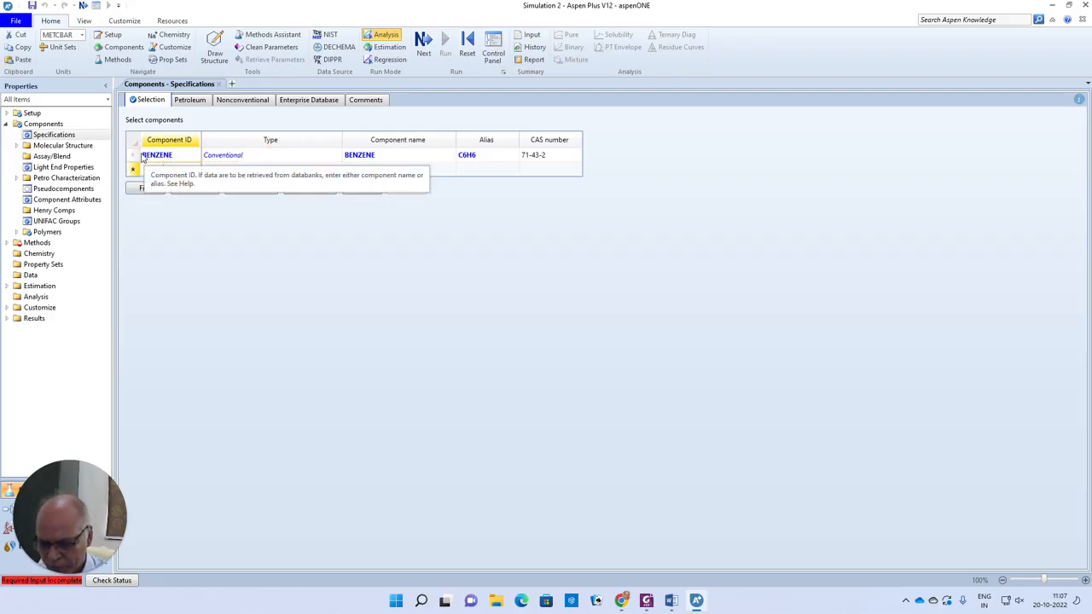
{"action": "type", "text": "TOLUENE"}
{"action": "key", "text": "Return"}
{"action": "left_click", "coordinate": [219, 247]}
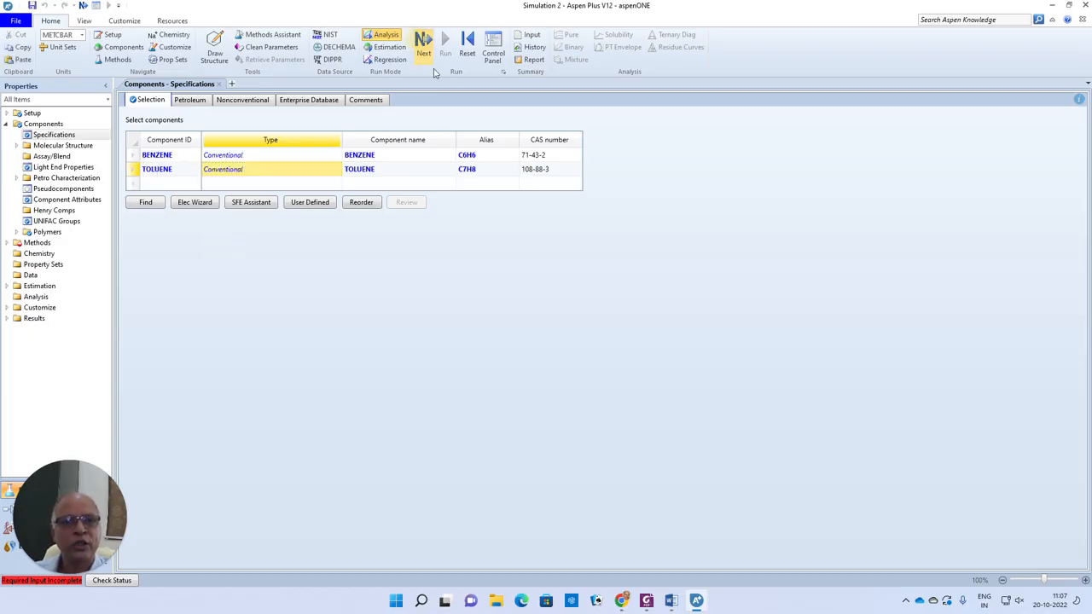
Choose CHAO-SEA as the property method and proceed to the Simulation environment.
{"action": "left_click", "coordinate": [423, 41]}
{"action": "left_click", "coordinate": [354, 135]}
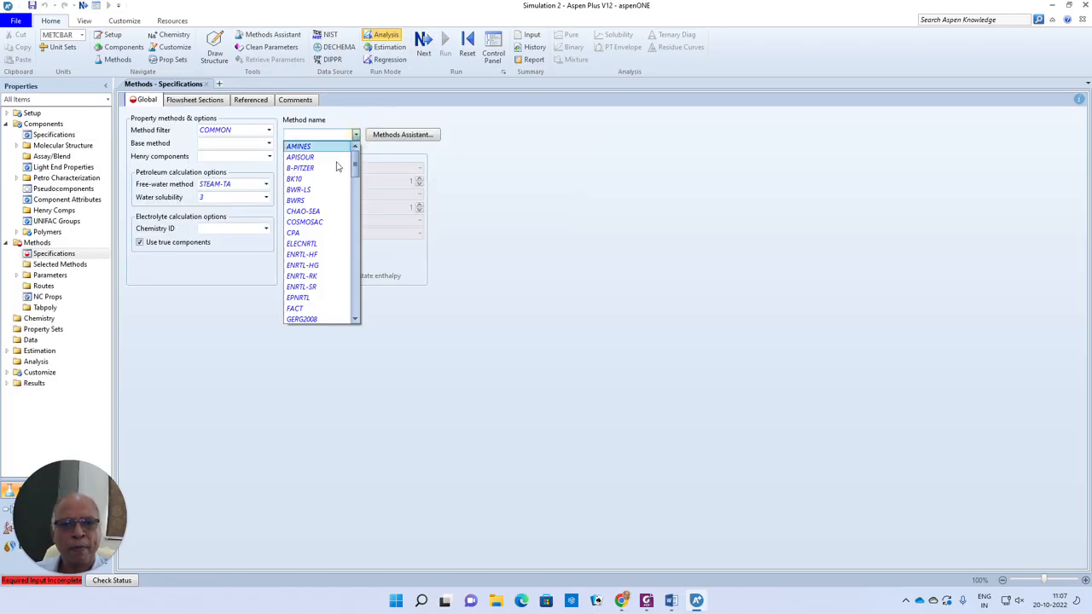
{"action": "left_click", "coordinate": [317, 211]}
{"action": "left_click", "coordinate": [424, 41]}
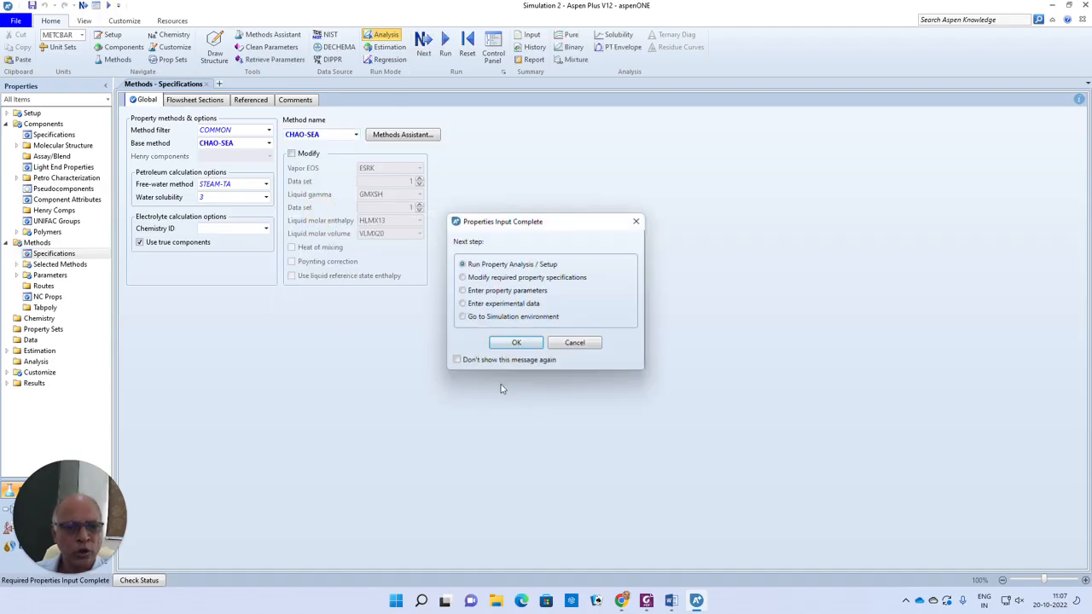
{"action": "left_click", "coordinate": [491, 317]}
{"action": "left_click", "coordinate": [512, 343]}
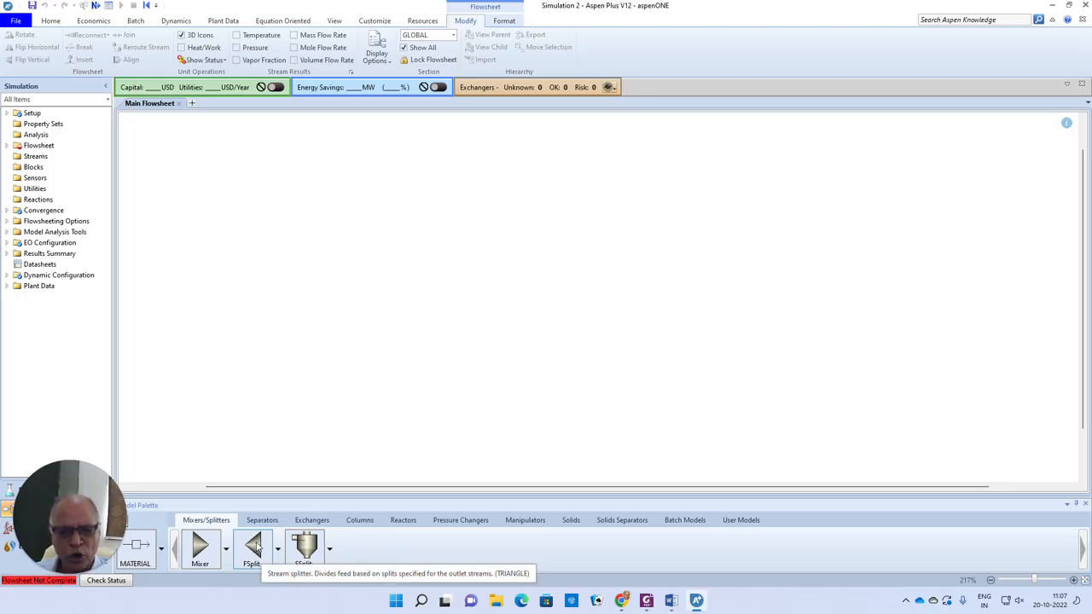
Place an FSplit stream splitter block near the middle of the empty flowsheet.
{"action": "left_click", "coordinate": [254, 548]}
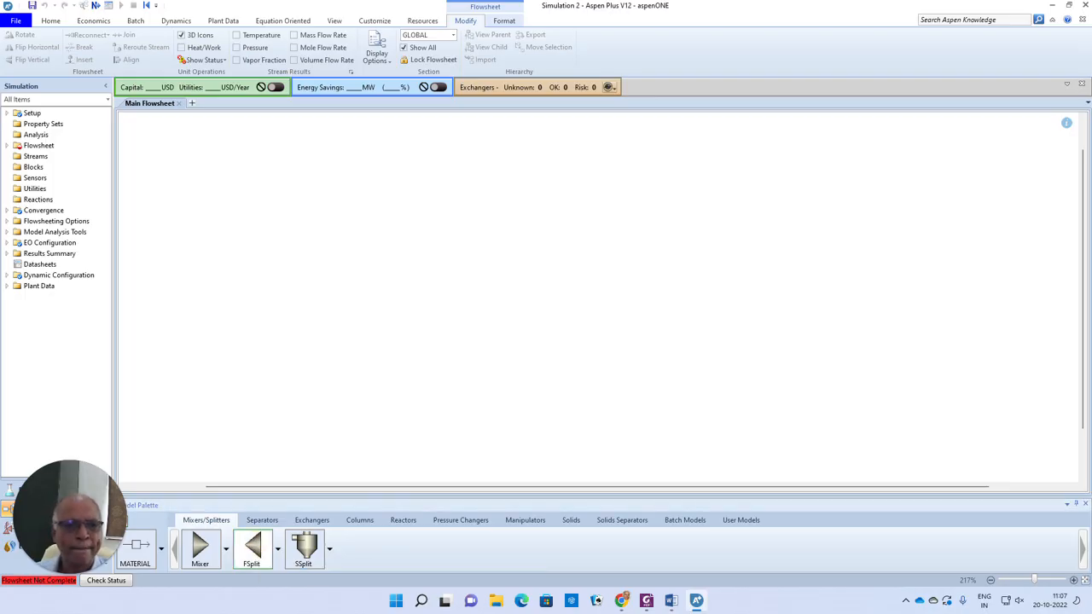
{"action": "left_click", "coordinate": [497, 261]}
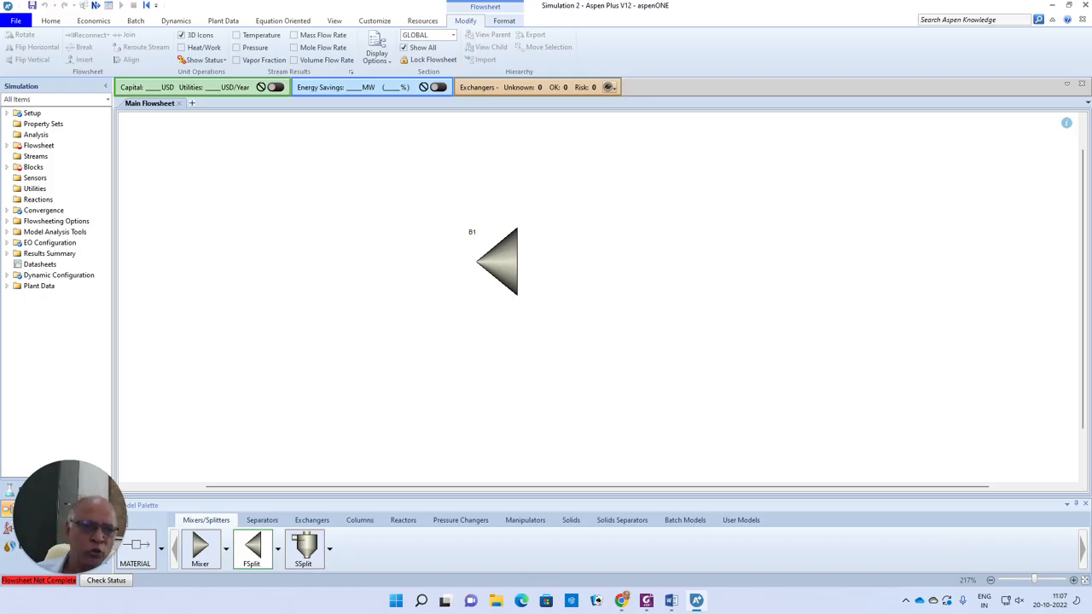
Connect a material feed stream S1 to the FSplit block's inlet and two material outlet streams, S2 and S3, to its outlet side.
{"action": "left_click", "coordinate": [138, 550]}
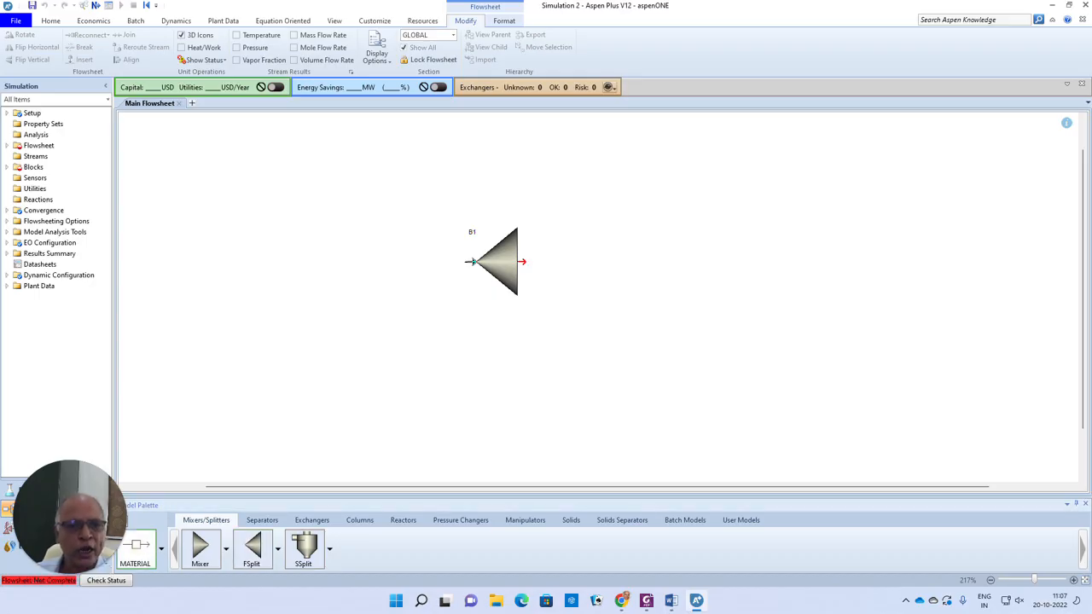
{"action": "left_click", "coordinate": [473, 261]}
{"action": "left_click", "coordinate": [366, 261]}
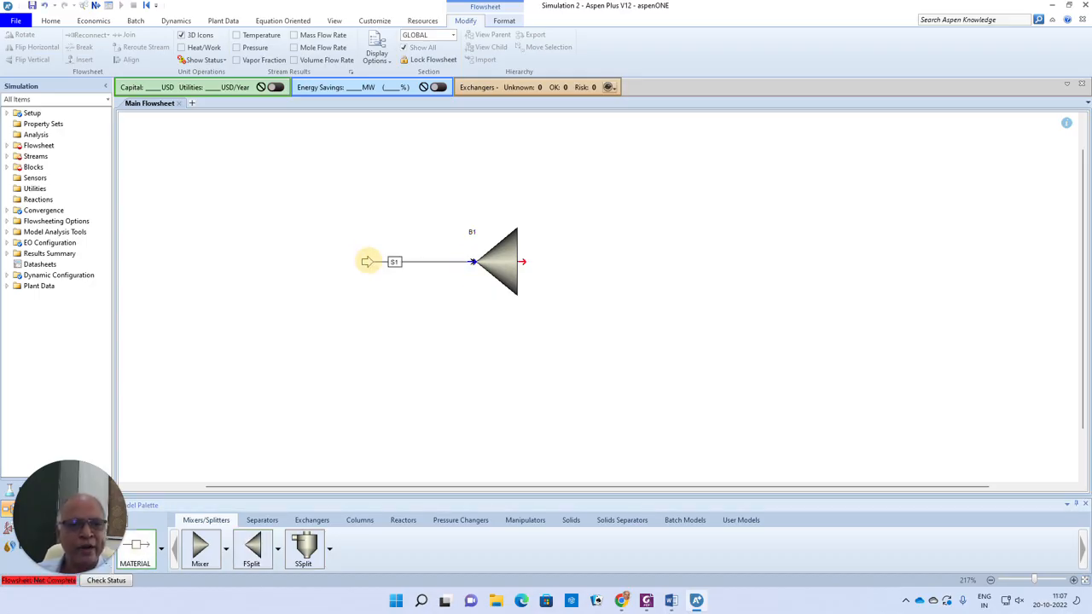
{"action": "left_click", "coordinate": [524, 232]}
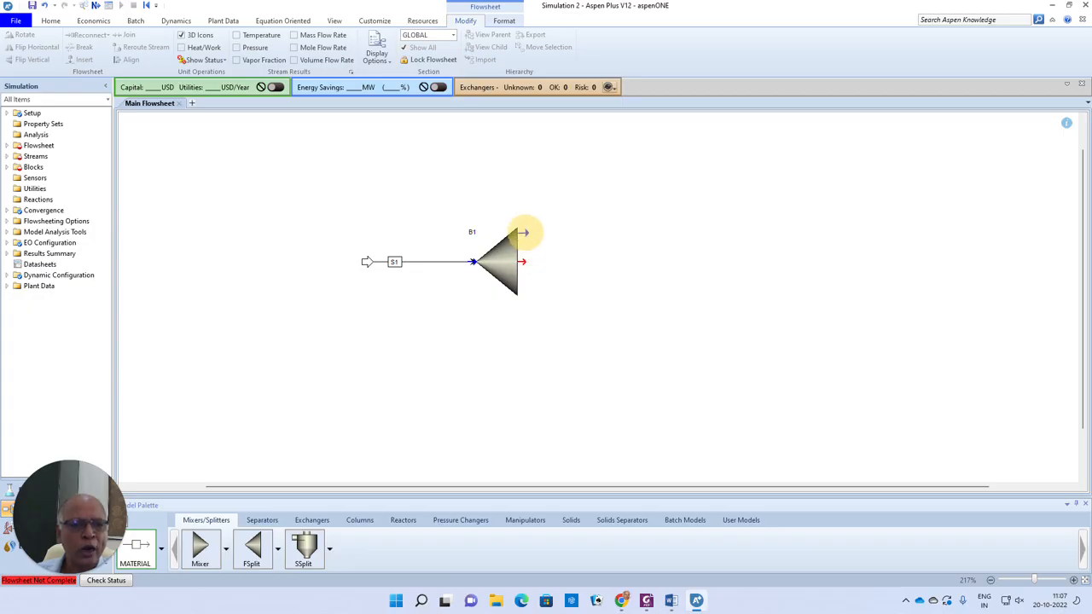
{"action": "left_click", "coordinate": [638, 232]}
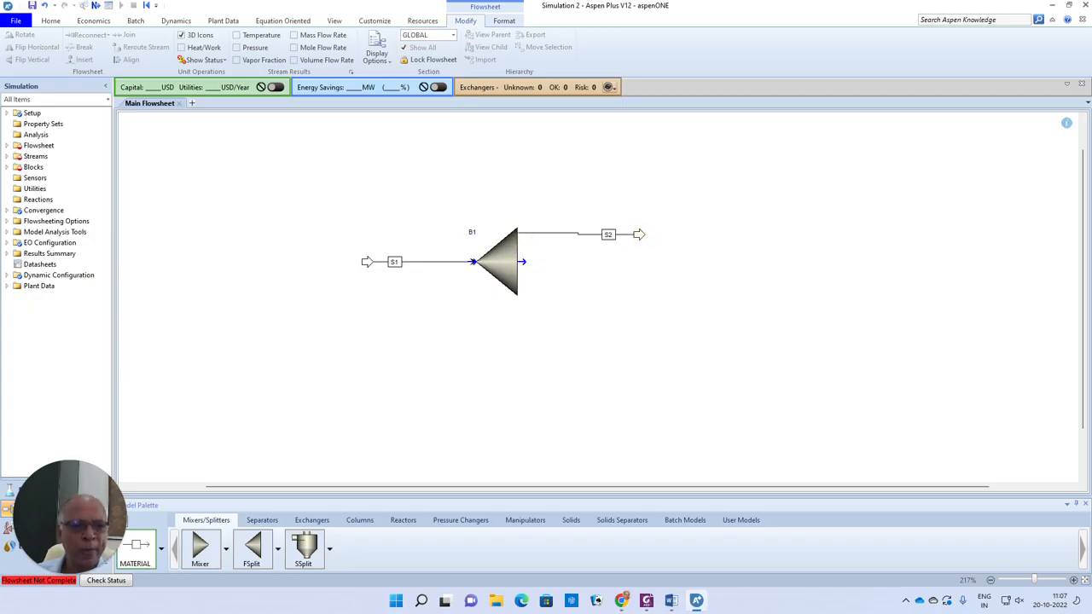
{"action": "left_click", "coordinate": [519, 292]}
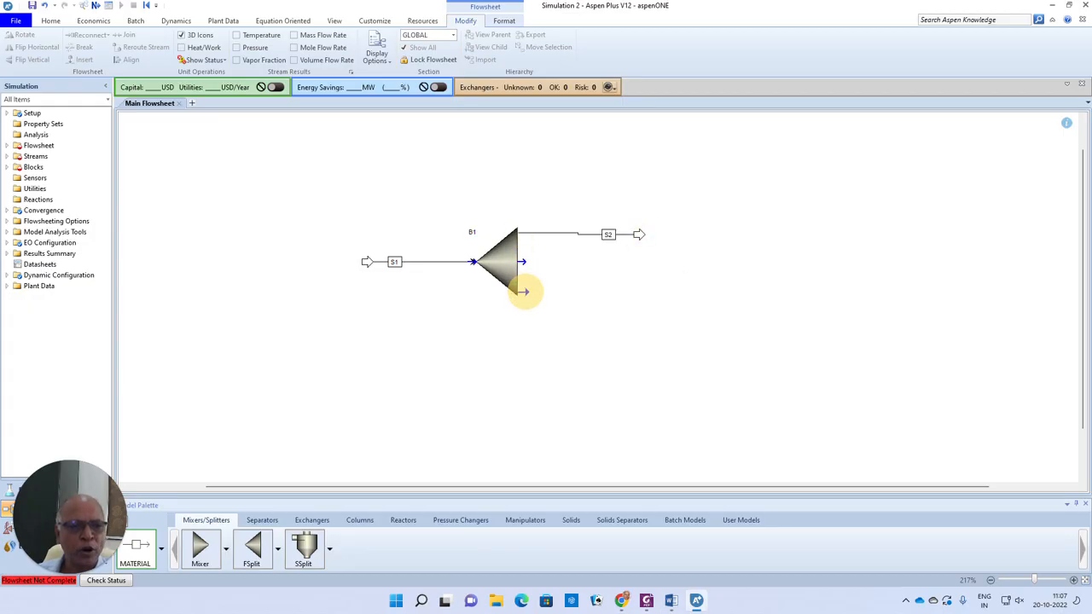
{"action": "left_click", "coordinate": [653, 294]}
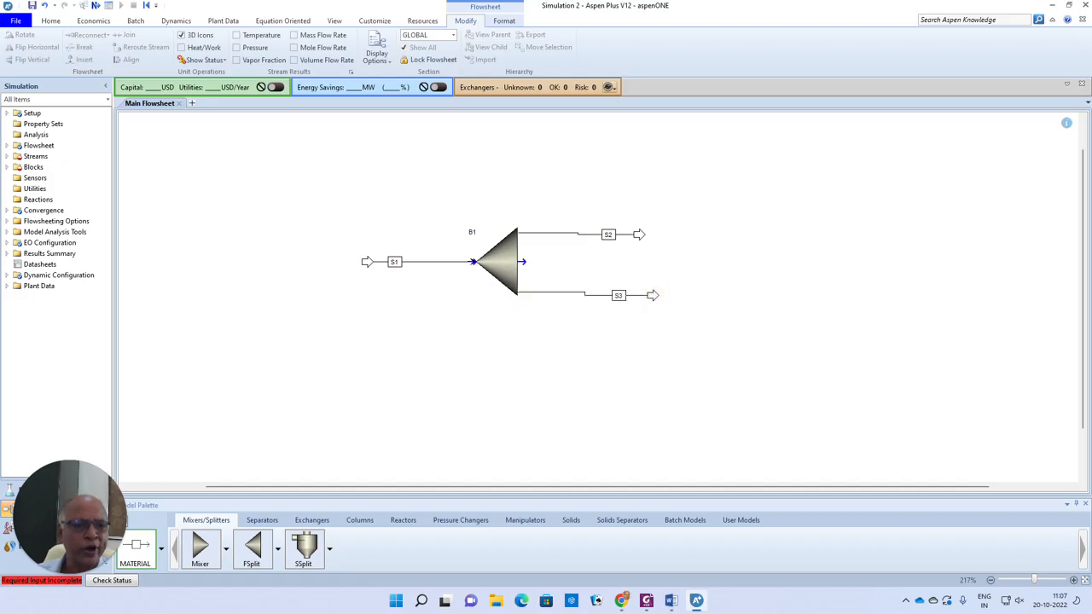
{"action": "left_click", "coordinate": [735, 236]}
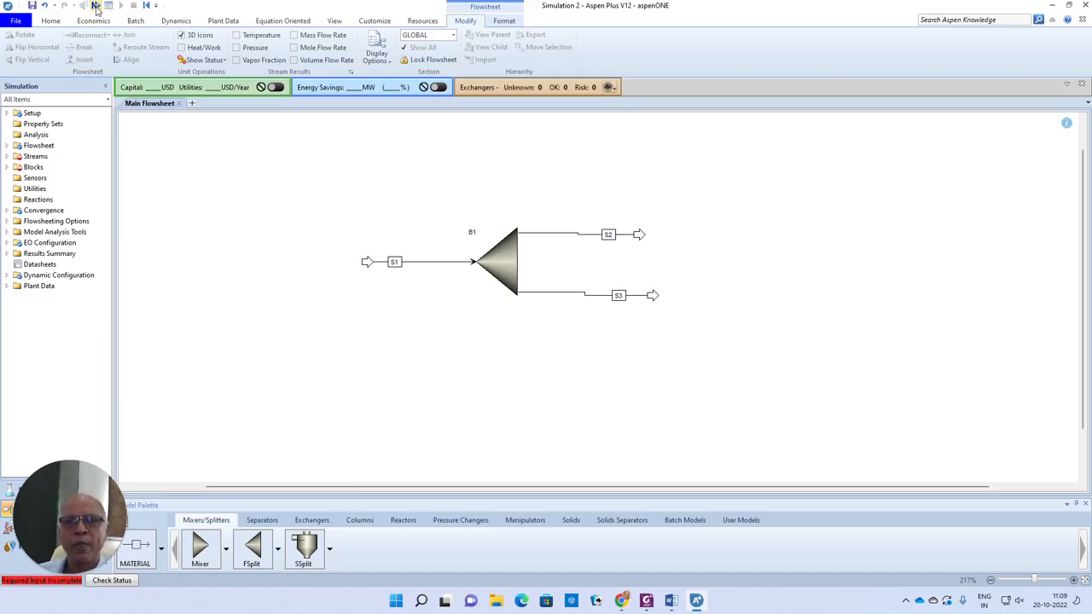
Go to the required input for feed stream S1 and set its temperature to 25 C and pressure to 1 bar.
{"action": "left_click", "coordinate": [95, 5]}
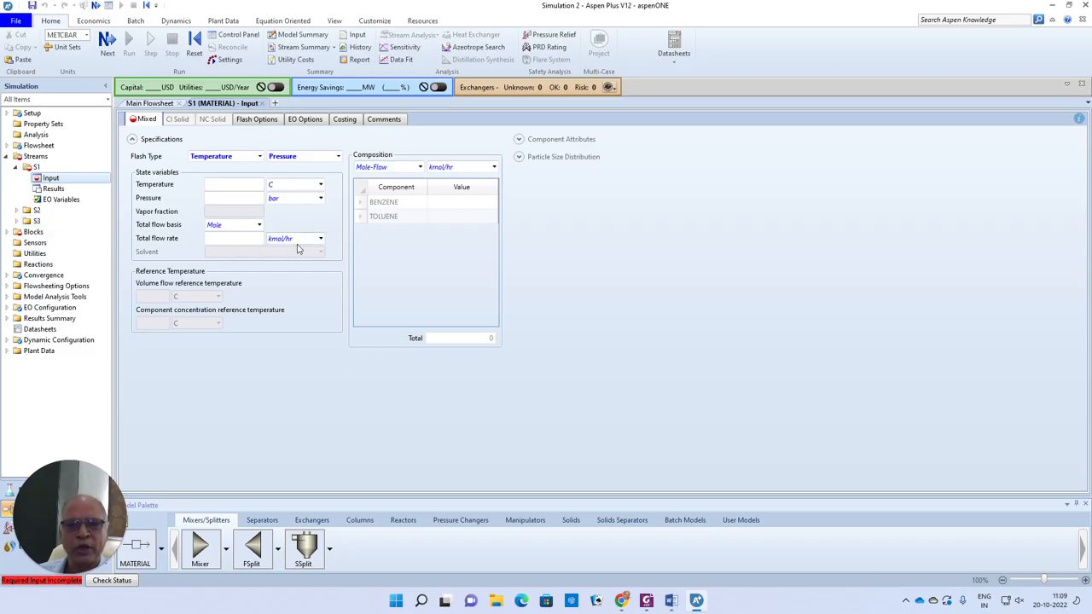
{"action": "left_click", "coordinate": [247, 185]}
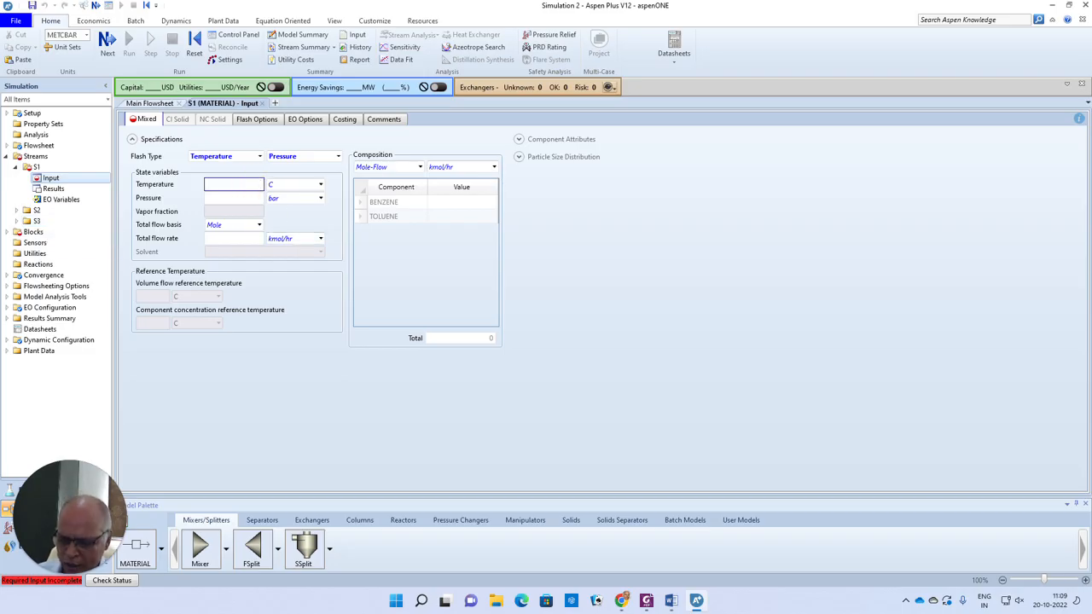
{"action": "type", "text": "25"}
{"action": "left_click", "coordinate": [247, 198]}
{"action": "type", "text": "1"}
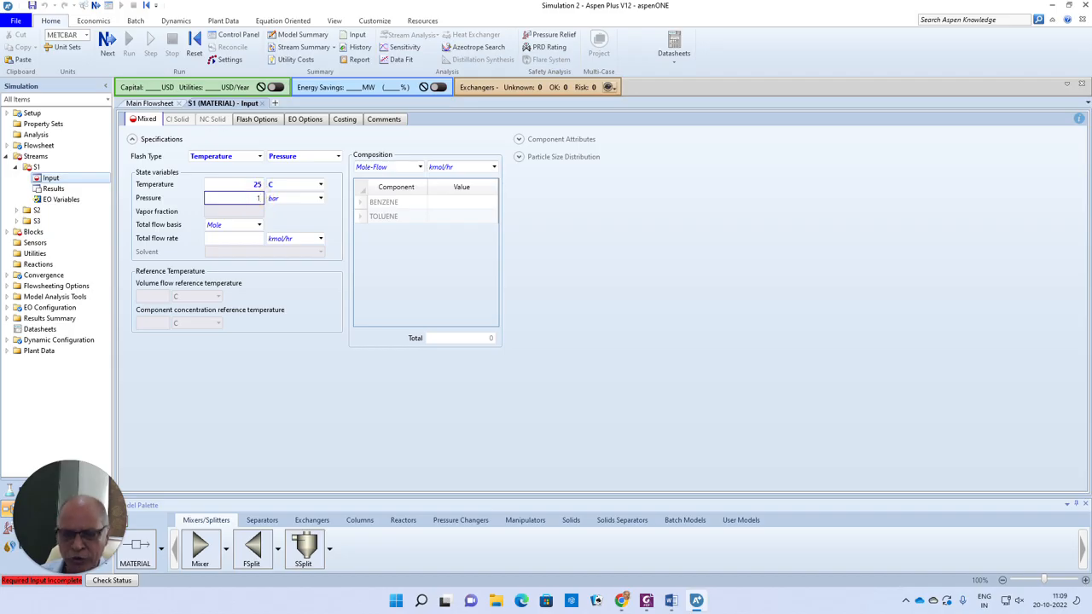
Set the mole flows of BENZENE and TOLUENE in S1 to 100 kmol/hr each.
{"action": "left_click", "coordinate": [473, 202]}
{"action": "type", "text": "1"}
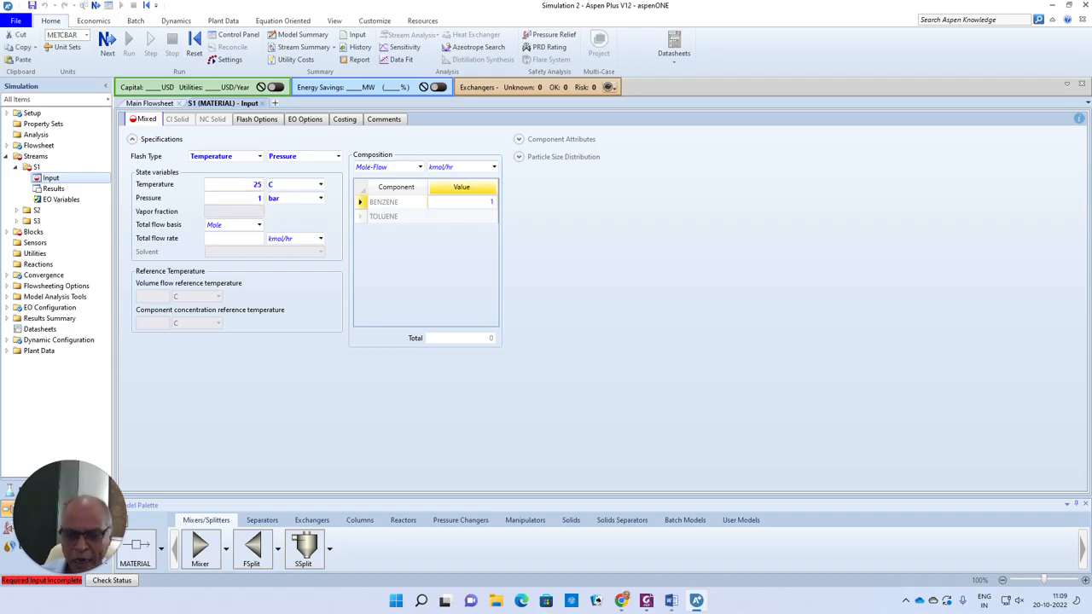
{"action": "type", "text": "00"}
{"action": "left_click", "coordinate": [471, 217]}
{"action": "type", "text": "100"}
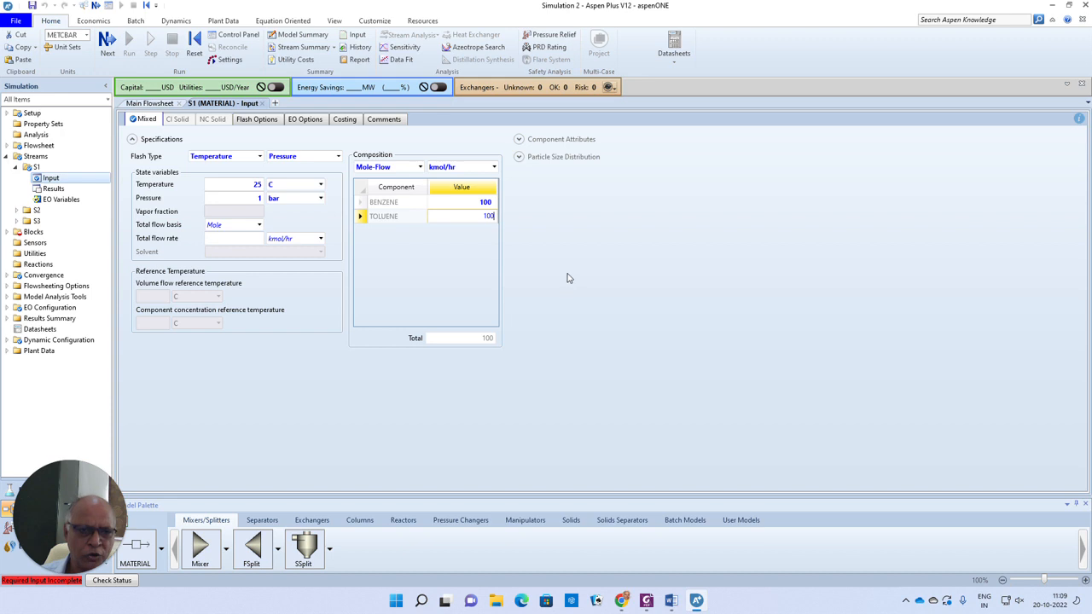
{"action": "key", "text": "Return"}
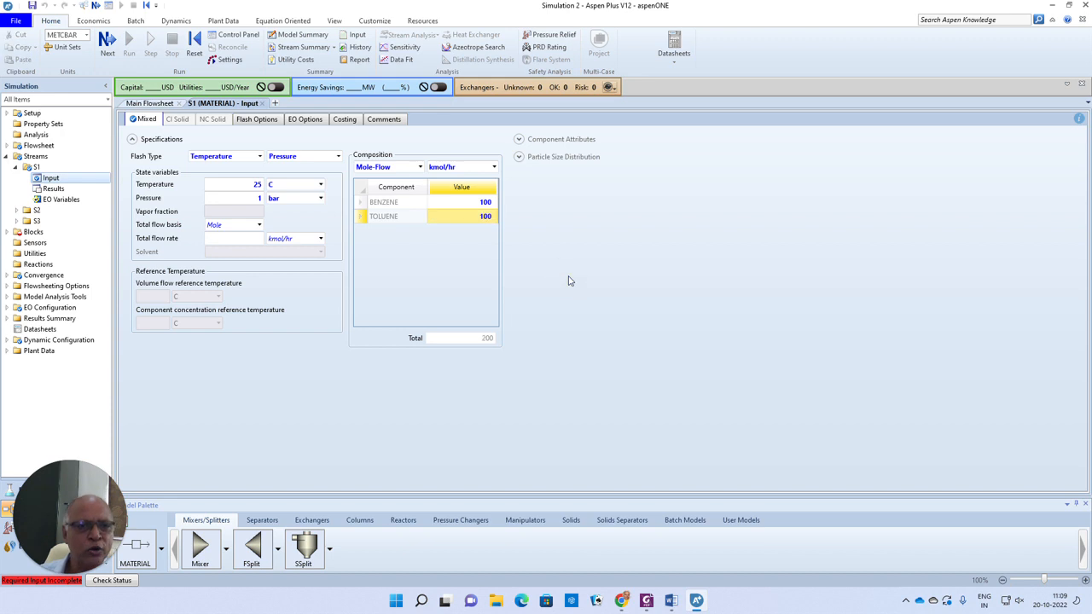
Proceed to the B1 splitter's input and specify a split fraction of 0.2 for outlet stream S2.
{"action": "left_click", "coordinate": [104, 44]}
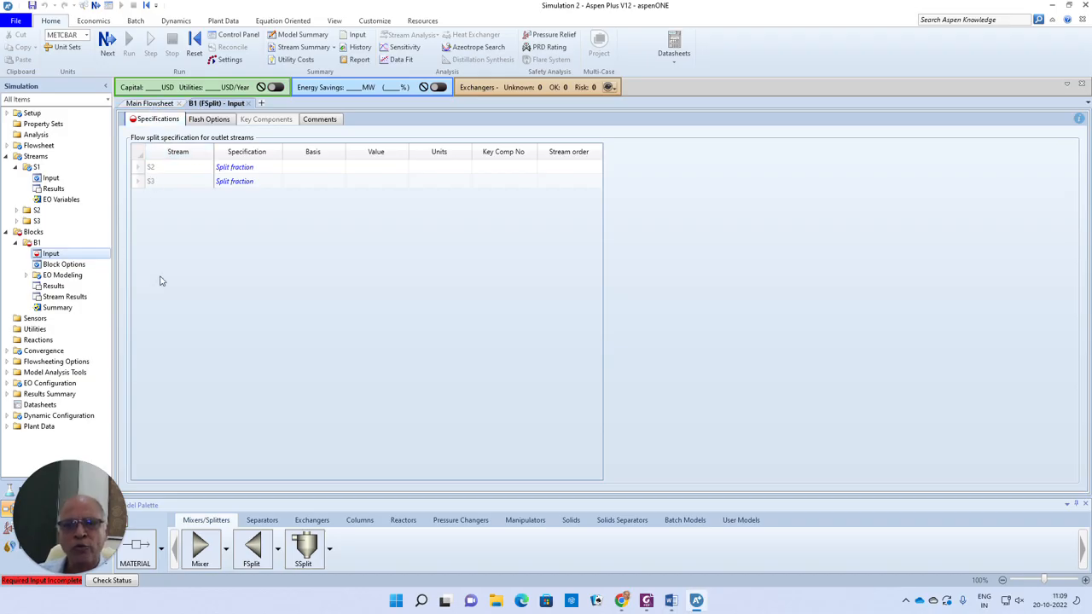
{"action": "left_click", "coordinate": [371, 169]}
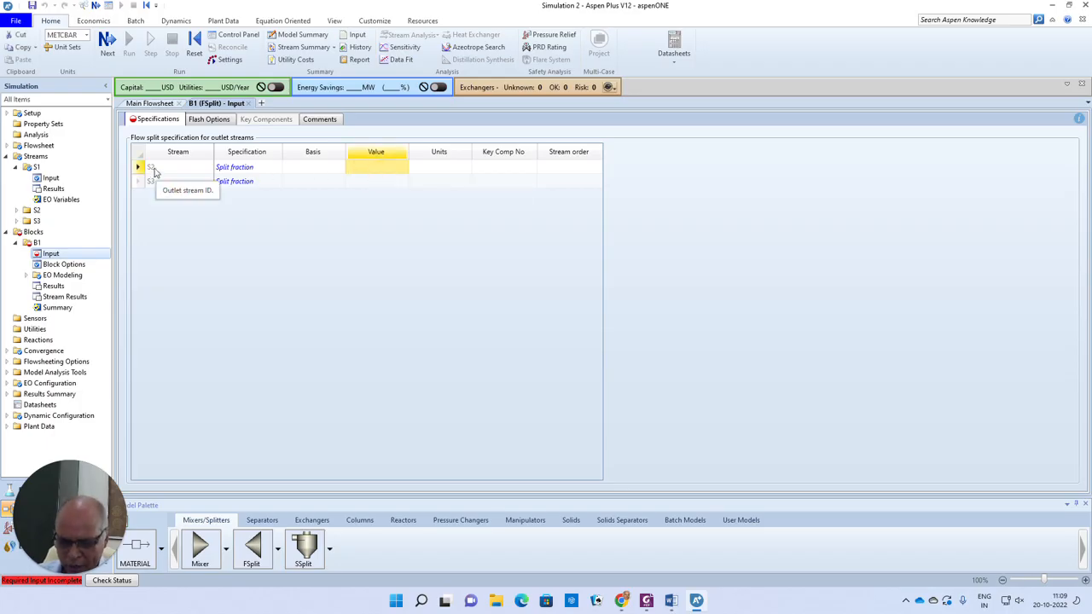
{"action": "type", "text": "0.2"}
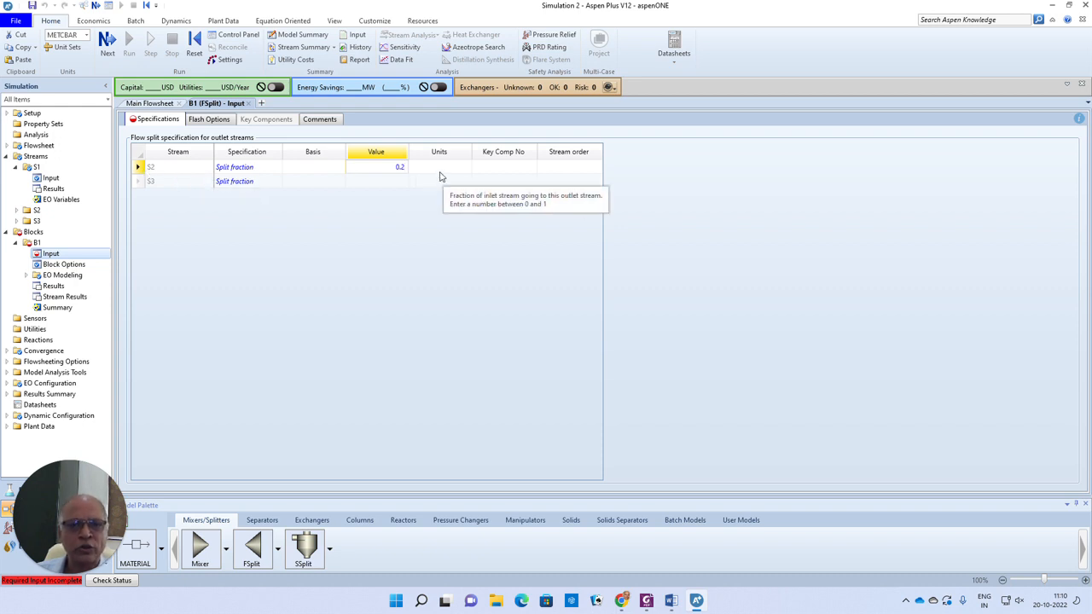
{"action": "left_click", "coordinate": [314, 238]}
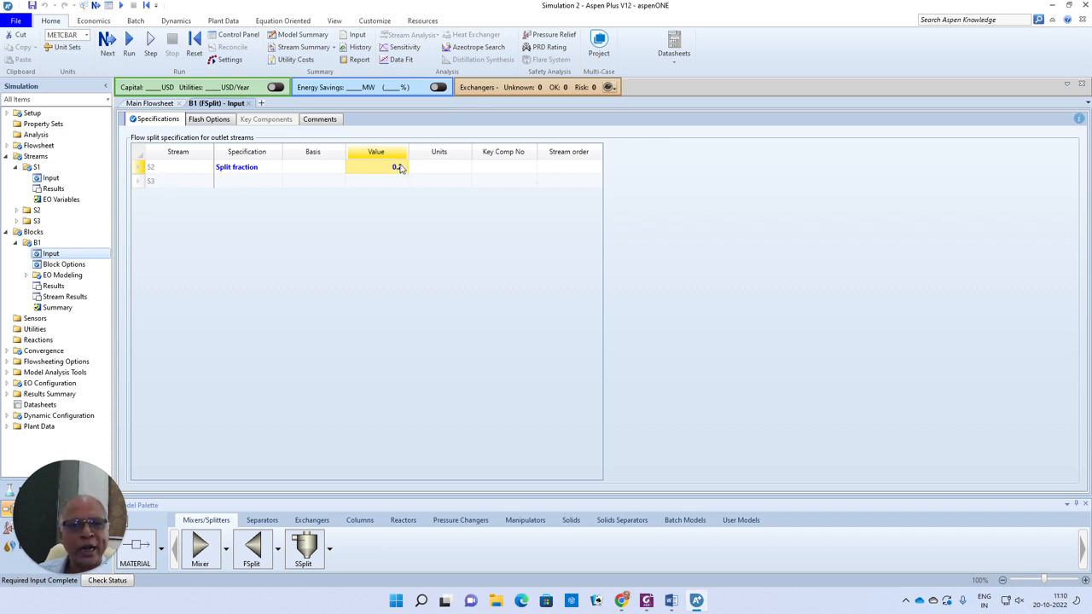
Try Flow as the specification for outlet stream S2, and check the specification of S3.
{"action": "left_click", "coordinate": [326, 174]}
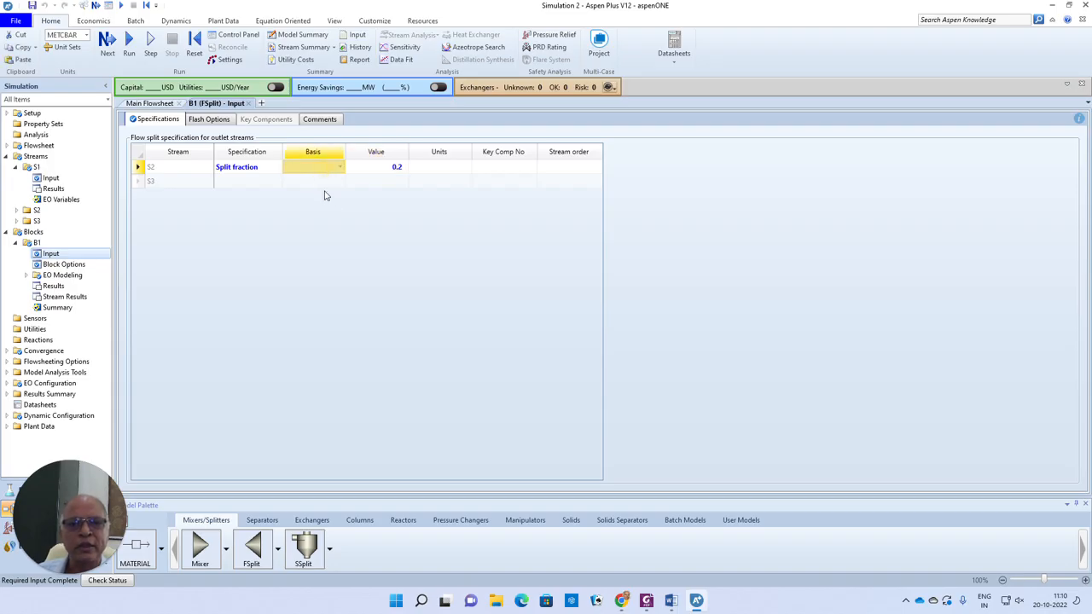
{"action": "left_click", "coordinate": [268, 167]}
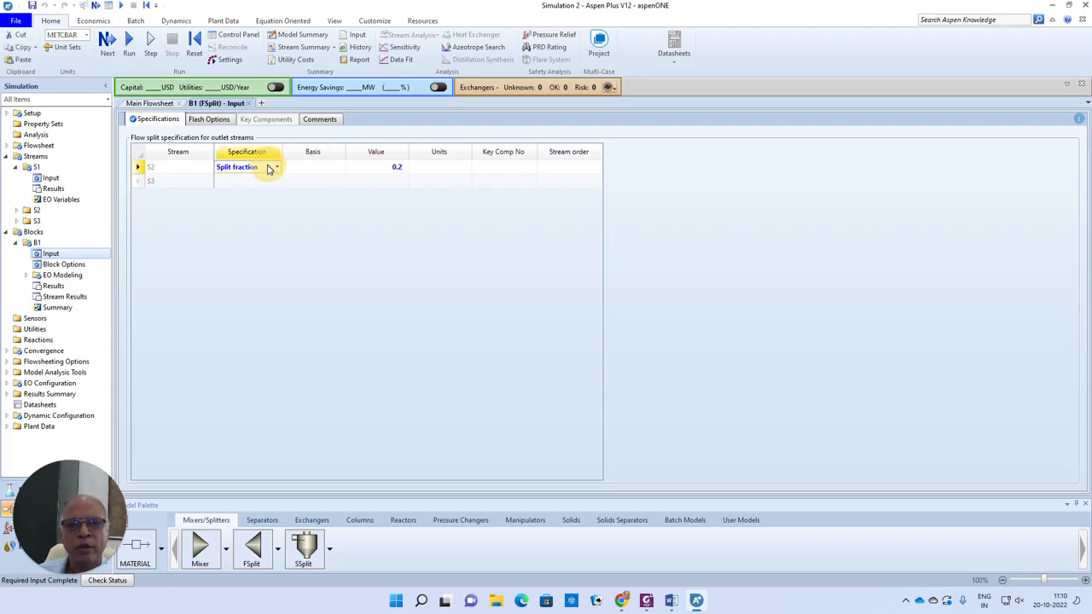
{"action": "left_click", "coordinate": [278, 167]}
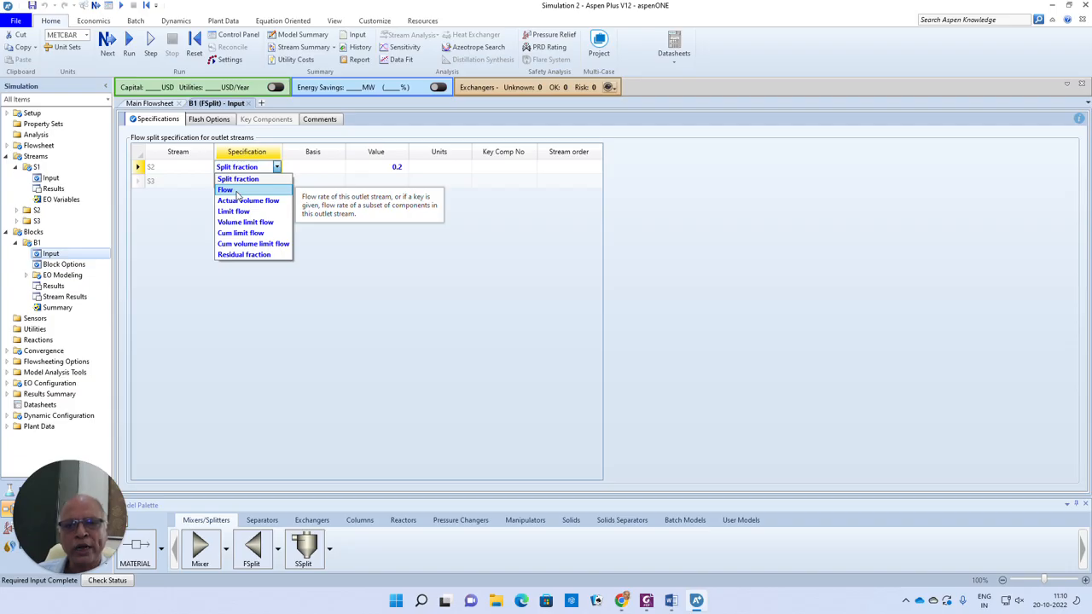
{"action": "left_click", "coordinate": [226, 189]}
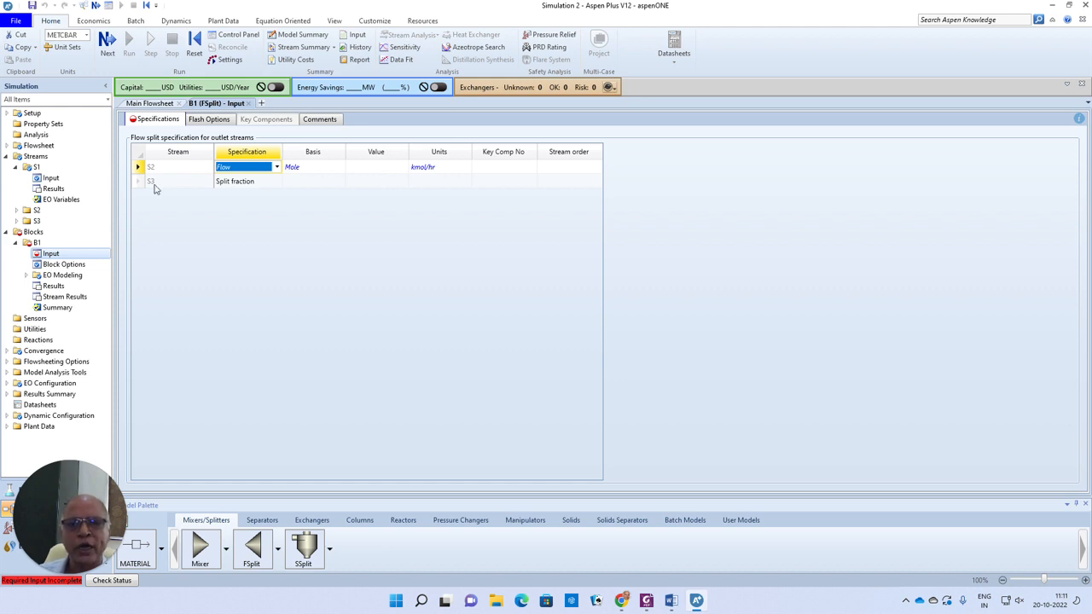
{"action": "left_click", "coordinate": [248, 182]}
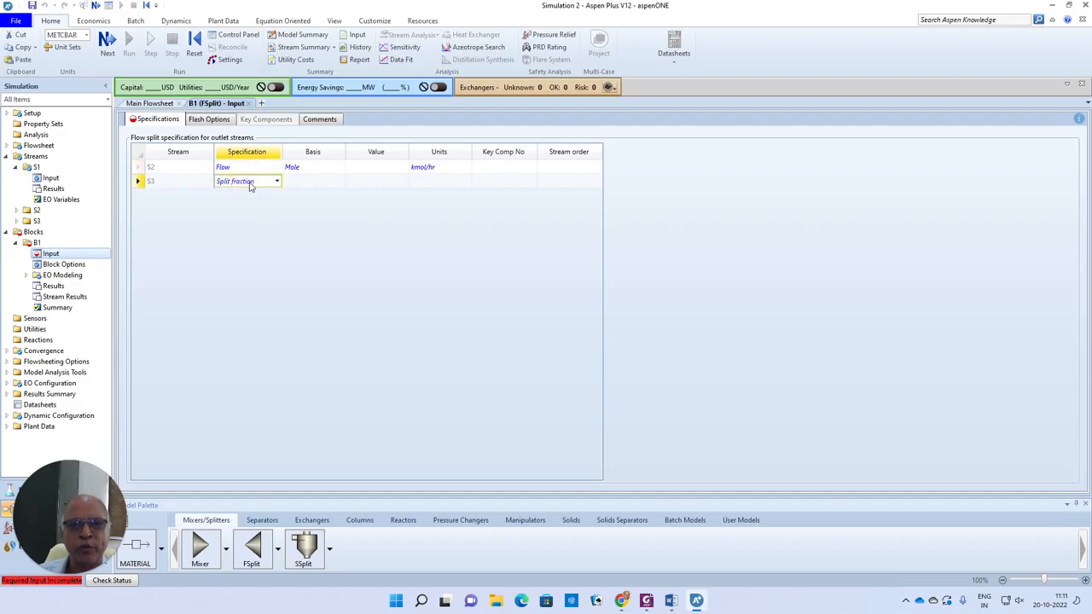
{"action": "left_click", "coordinate": [250, 184]}
{"action": "left_click", "coordinate": [245, 191]}
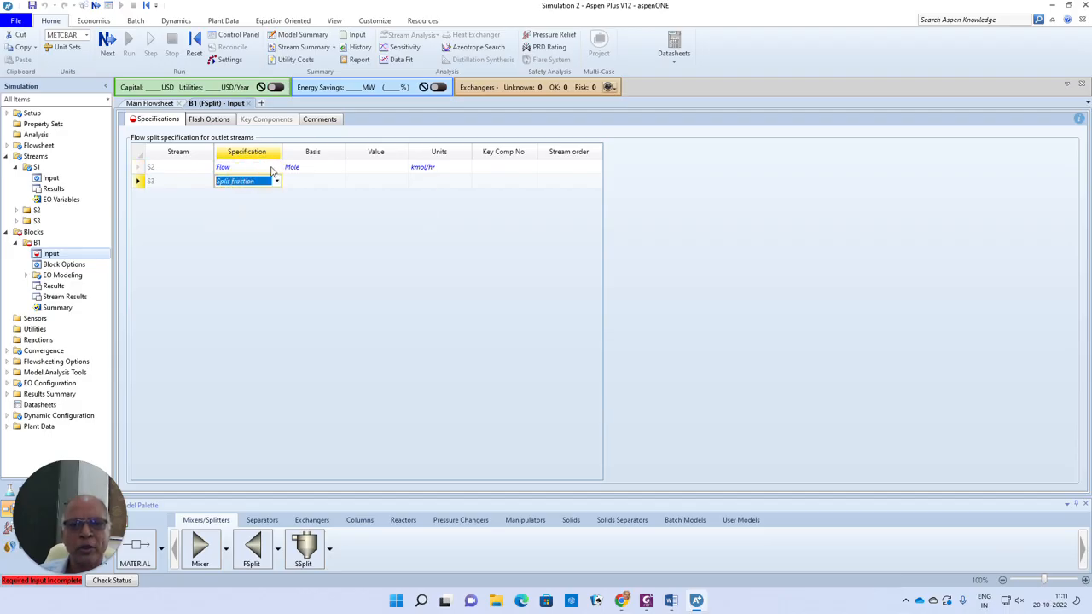
Return outlet stream S2's specification to Split fraction and enter the value 0.2.
{"action": "left_click", "coordinate": [271, 168]}
{"action": "left_click", "coordinate": [277, 167]}
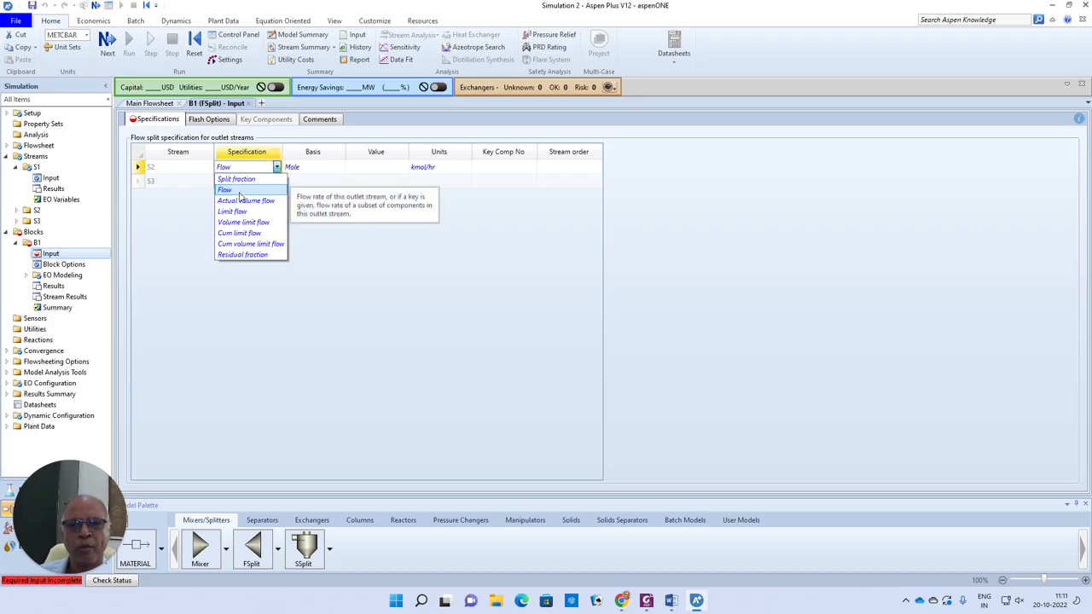
{"action": "left_click", "coordinate": [236, 179]}
{"action": "left_click", "coordinate": [373, 172]}
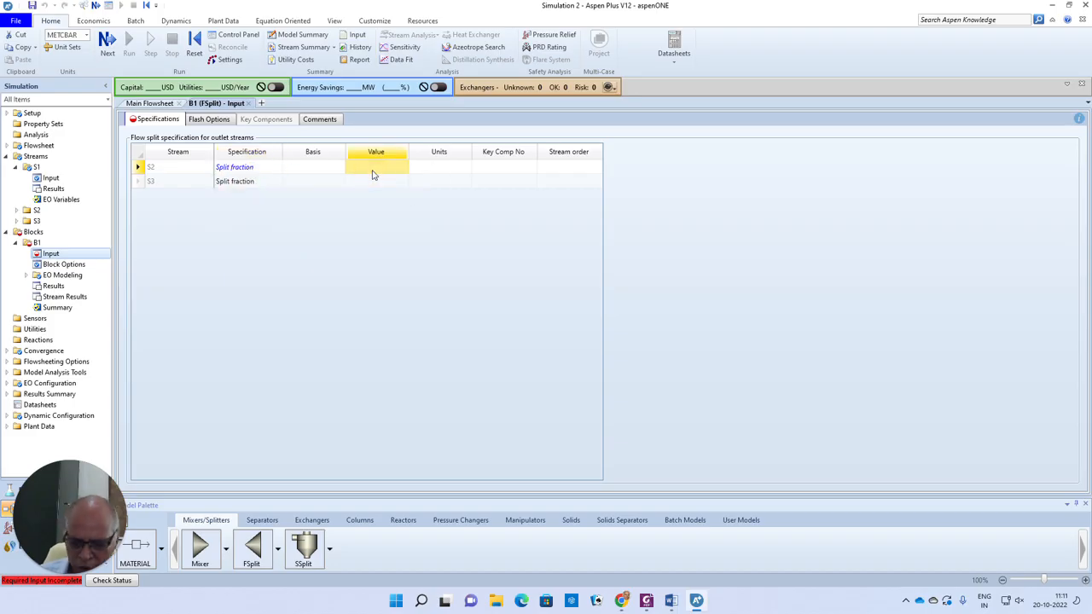
{"action": "type", "text": "0.2"}
{"action": "left_click", "coordinate": [373, 282]}
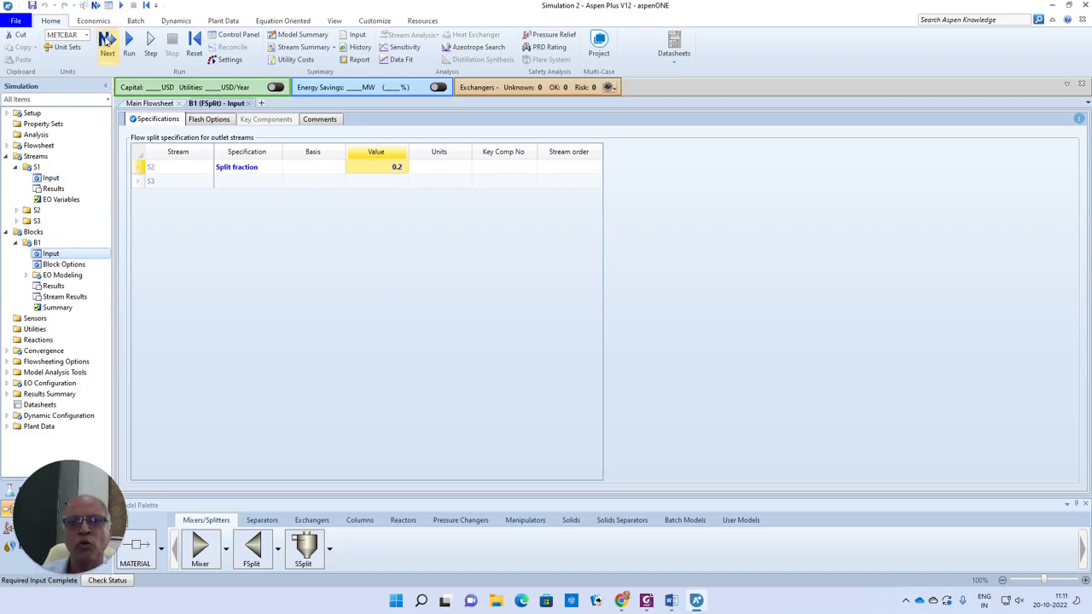
Run the simulation and review the stream summary for S1, S2 and S3, including the mole fractions, closing the result views when done.
{"action": "left_click", "coordinate": [106, 41]}
{"action": "left_click", "coordinate": [604, 321]}
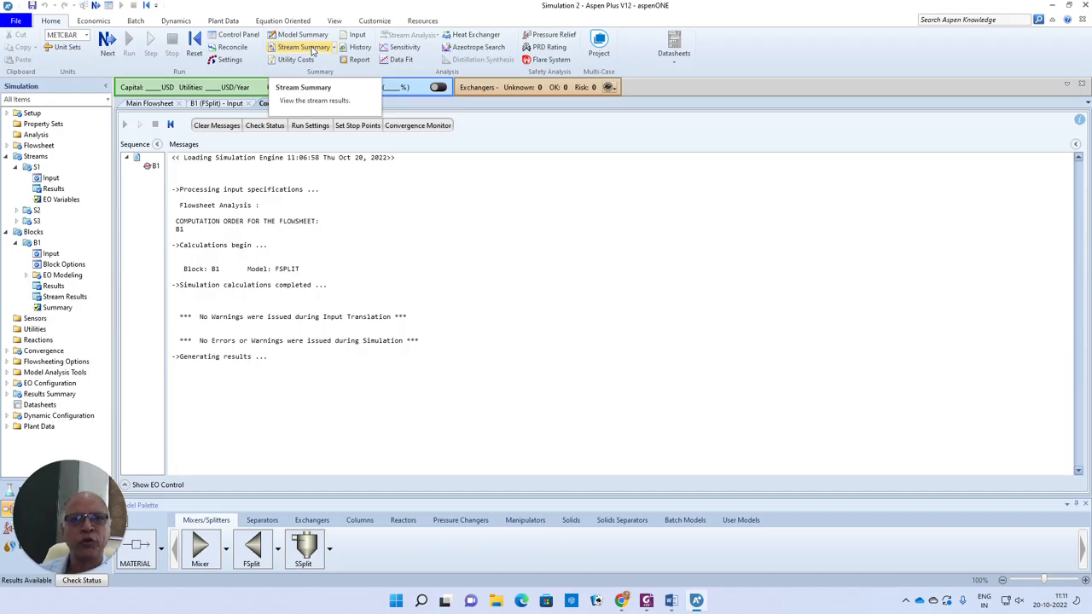
{"action": "left_click", "coordinate": [312, 50]}
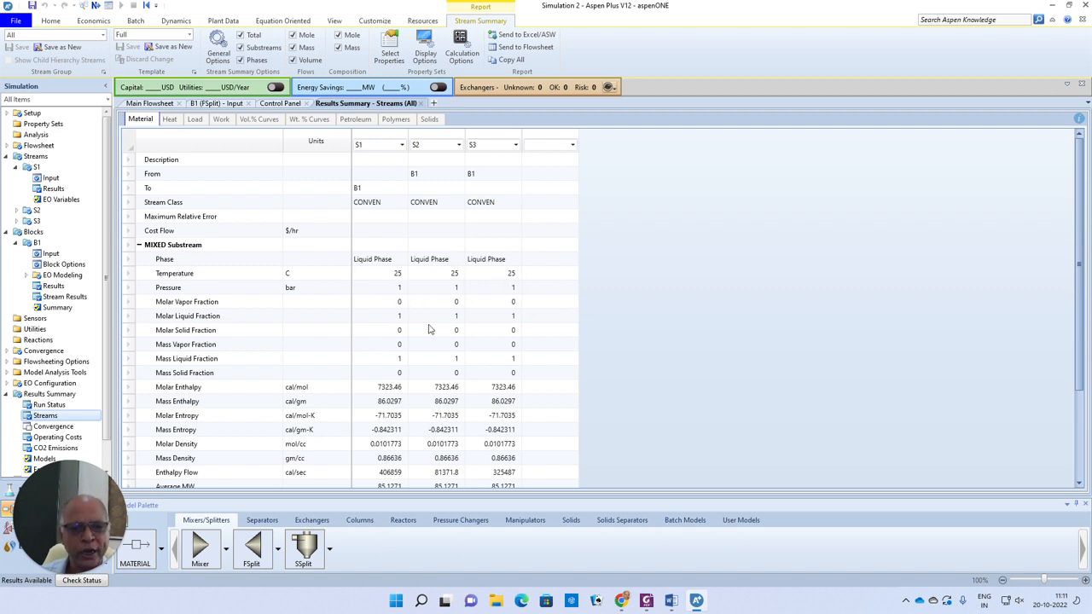
{"action": "scroll", "coordinate": [431, 326], "scroll_direction": "down", "scroll_amount": 3}
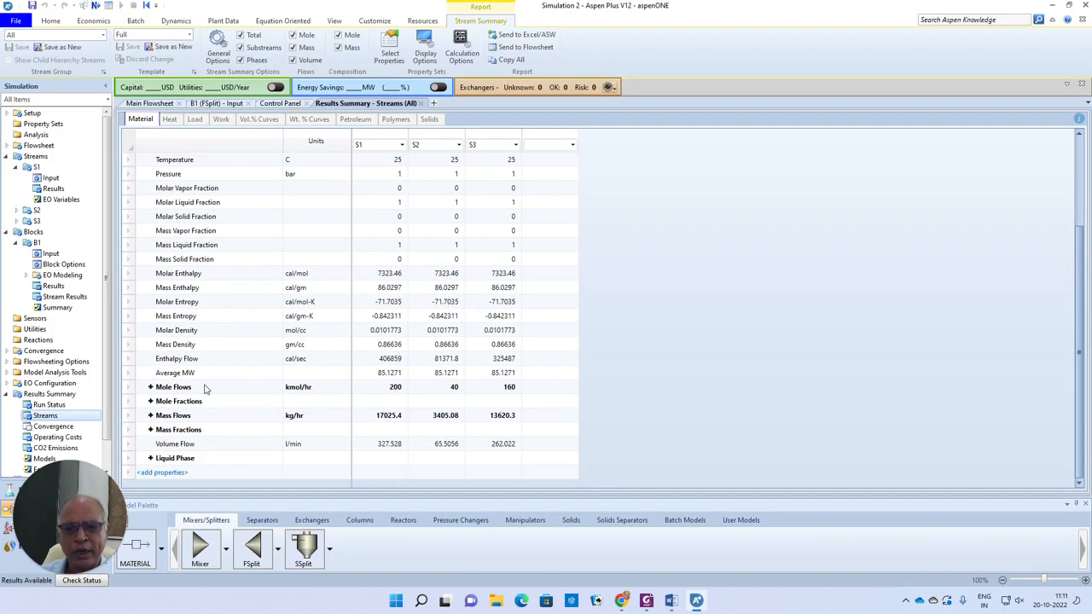
{"action": "left_click", "coordinate": [150, 401]}
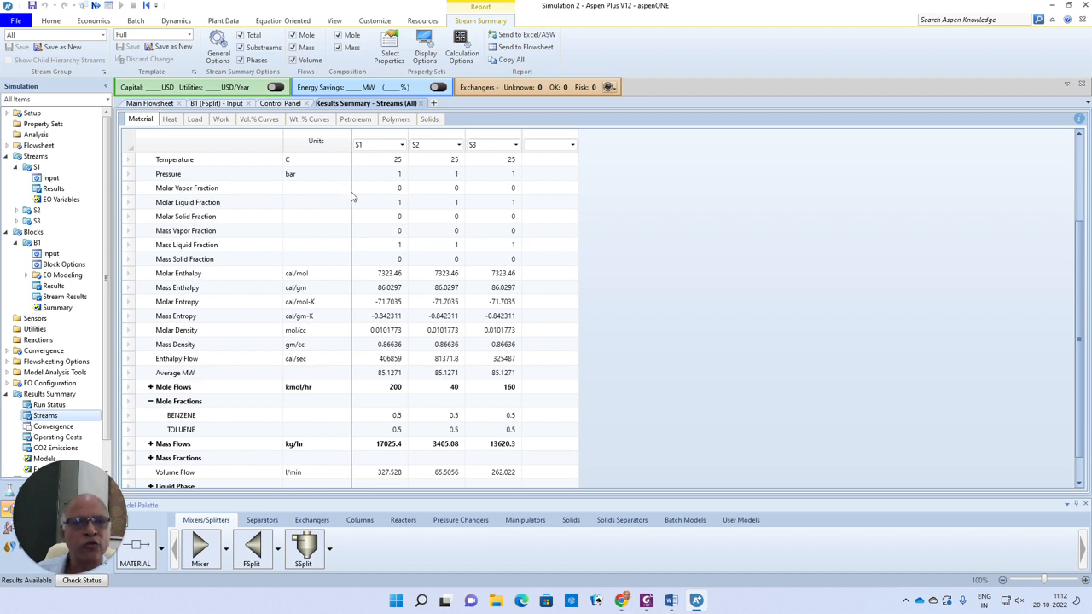
{"action": "left_click", "coordinate": [418, 103]}
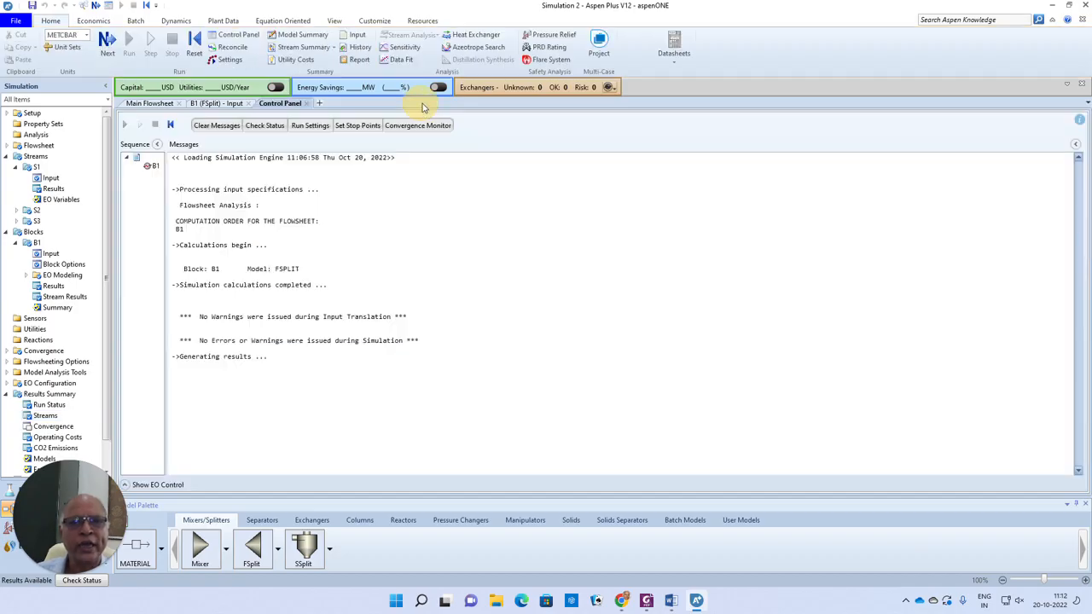
{"action": "left_click", "coordinate": [306, 104]}
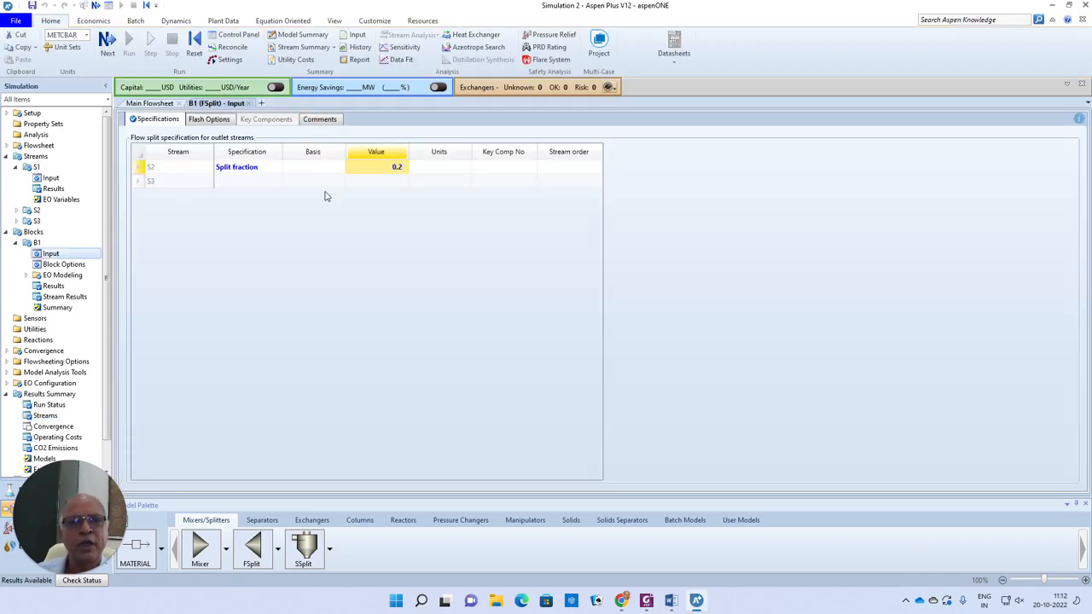
Generate a text report for Streams covering ALL, S1, S2 and S3.
{"action": "left_click", "coordinate": [357, 60]}
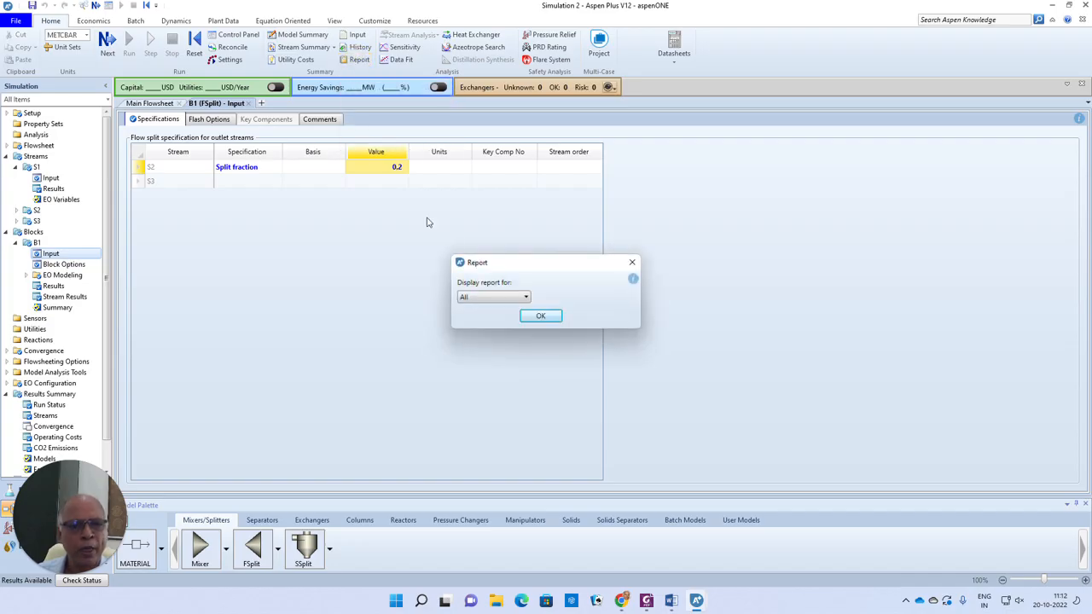
{"action": "left_click", "coordinate": [526, 299]}
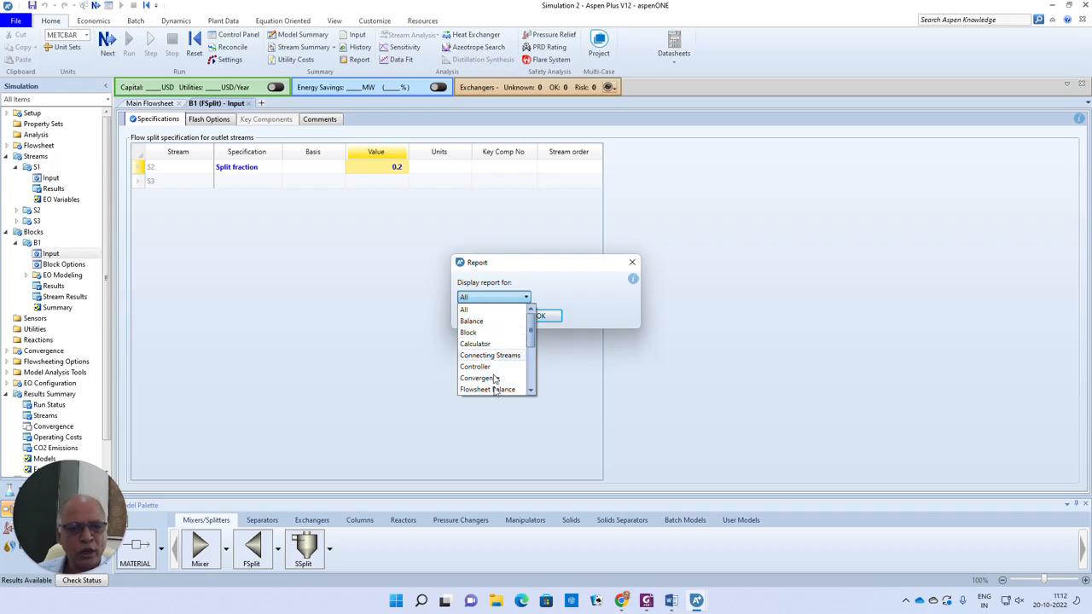
{"action": "scroll", "coordinate": [504, 371], "scroll_direction": "down", "scroll_amount": 2}
{"action": "scroll", "coordinate": [499, 376], "scroll_direction": "down", "scroll_amount": 1}
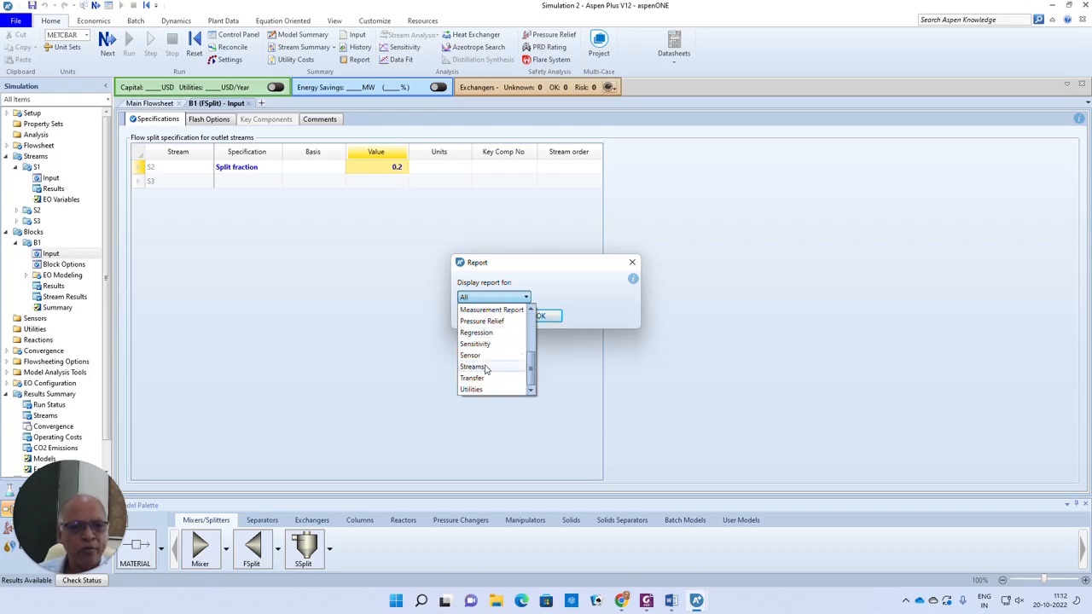
{"action": "scroll", "coordinate": [488, 356], "scroll_direction": "up", "scroll_amount": 3}
{"action": "scroll", "coordinate": [486, 362], "scroll_direction": "down", "scroll_amount": 1}
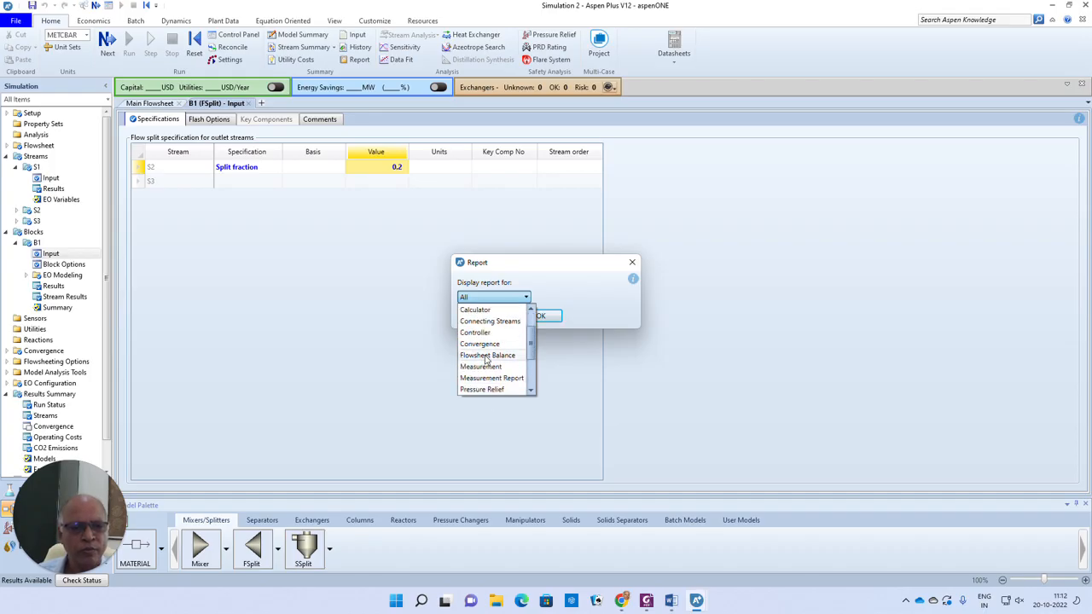
{"action": "scroll", "coordinate": [486, 361], "scroll_direction": "down", "scroll_amount": 1}
{"action": "scroll", "coordinate": [486, 360], "scroll_direction": "down", "scroll_amount": 1}
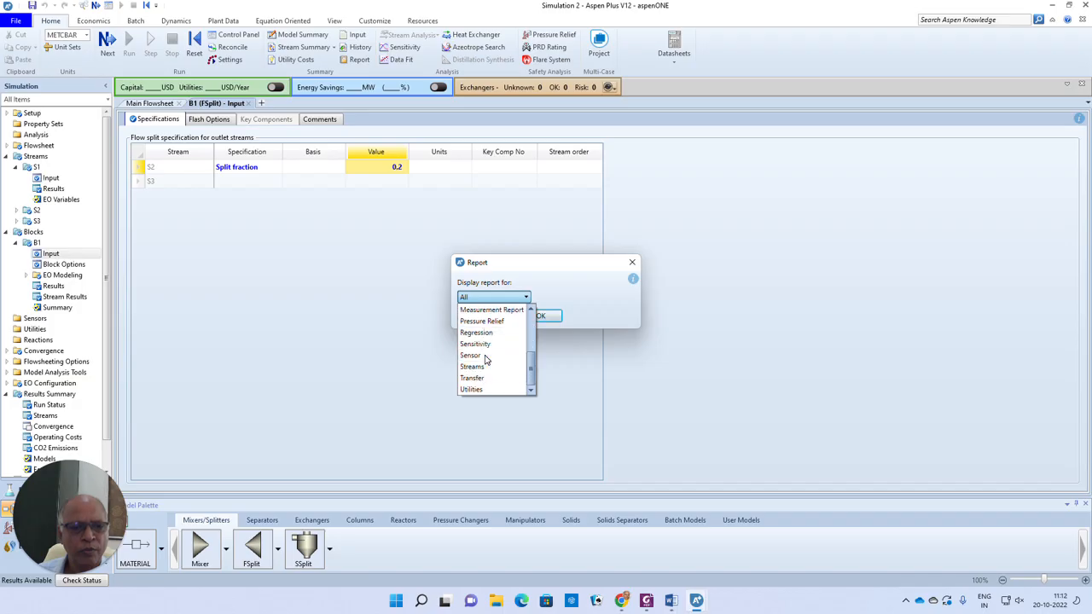
{"action": "left_click", "coordinate": [482, 367]}
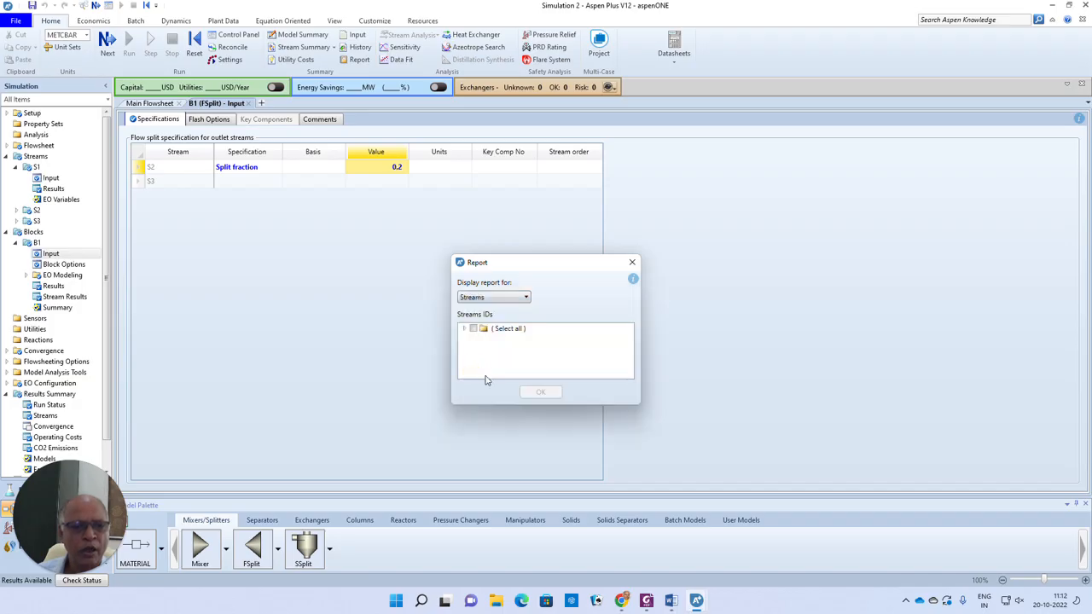
{"action": "left_click", "coordinate": [473, 329]}
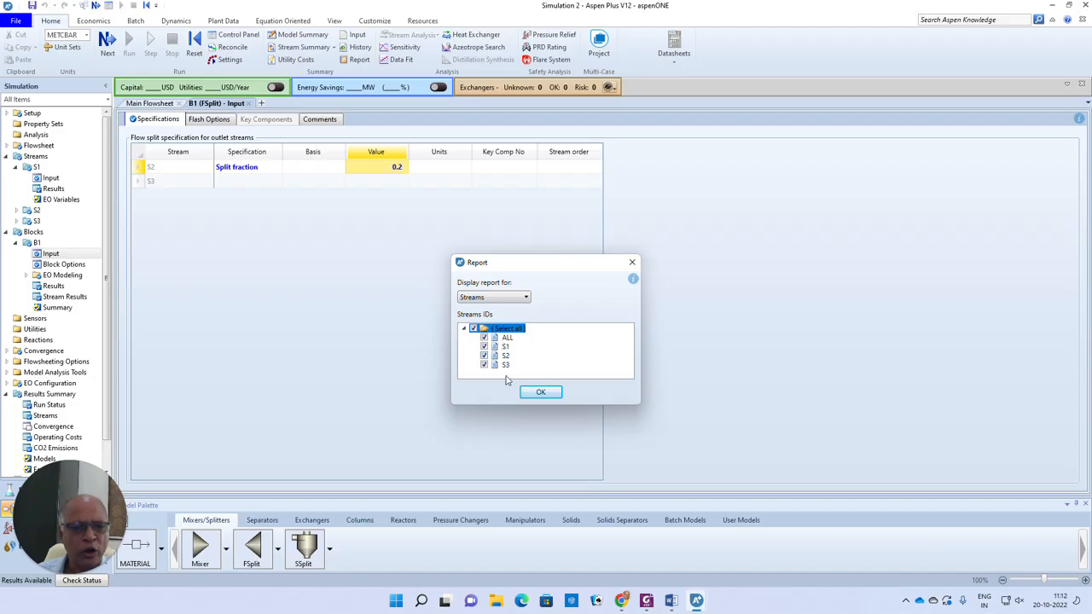
{"action": "left_click", "coordinate": [541, 393]}
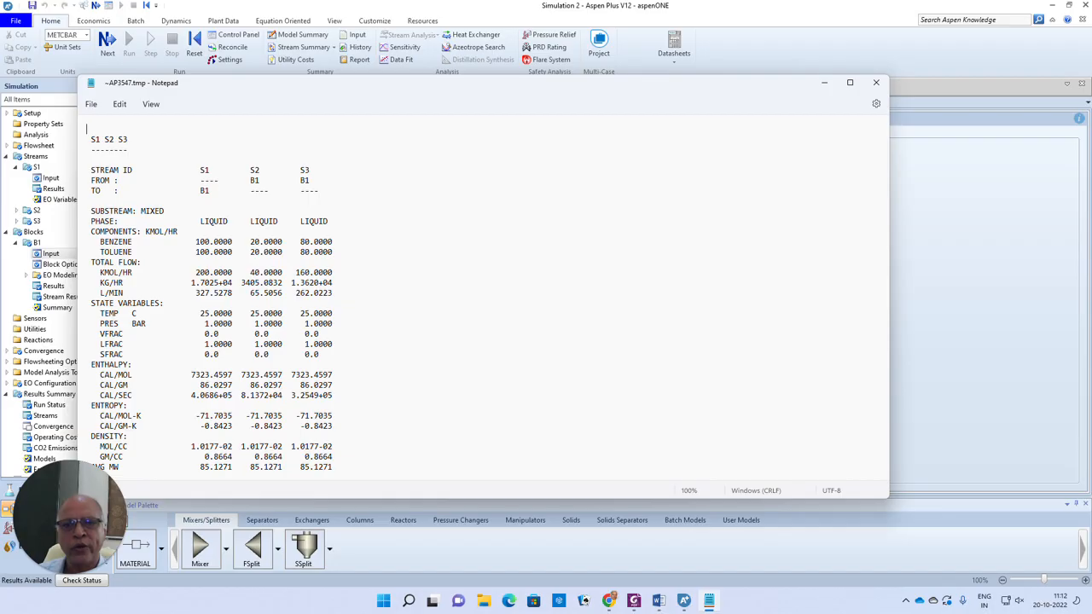
Review the stream report's source and destination blocks and its per-stream results, and close the report.
{"action": "left_click_drag", "start_coordinate": [220, 180], "coordinate": [195, 179]}
{"action": "left_click_drag", "start_coordinate": [250, 190], "coordinate": [327, 190]}
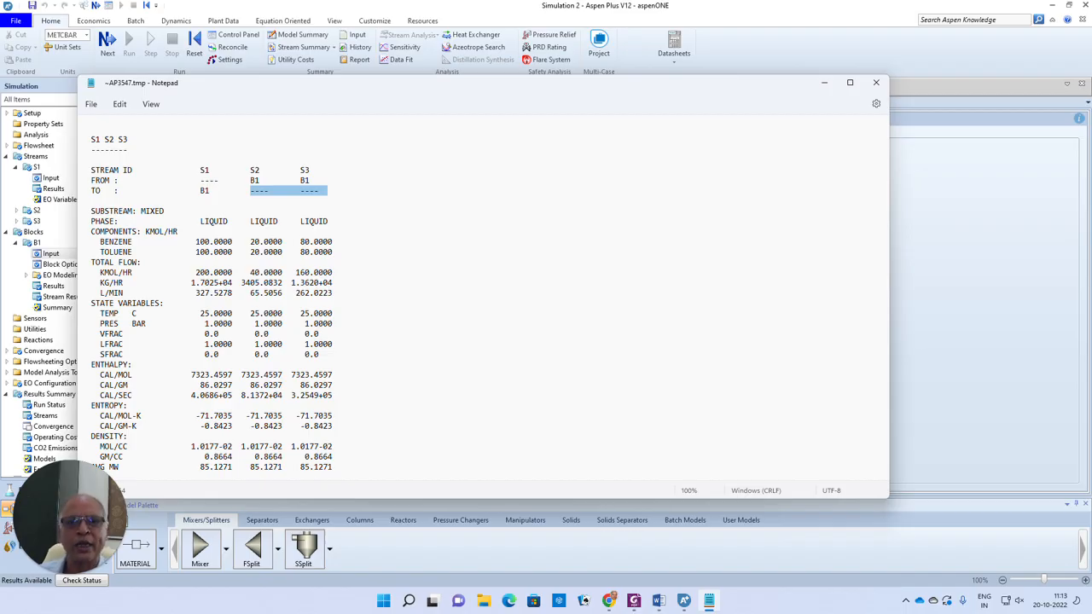
{"action": "scroll", "coordinate": [486, 294], "scroll_direction": "down", "scroll_amount": 13}
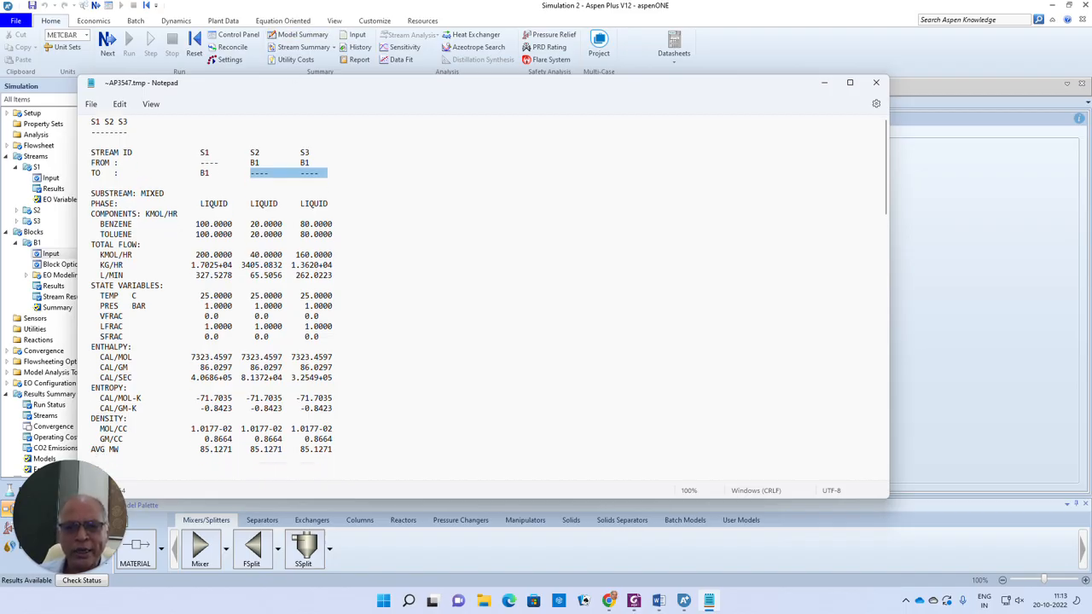
{"action": "scroll", "coordinate": [486, 295], "scroll_direction": "down", "scroll_amount": 6}
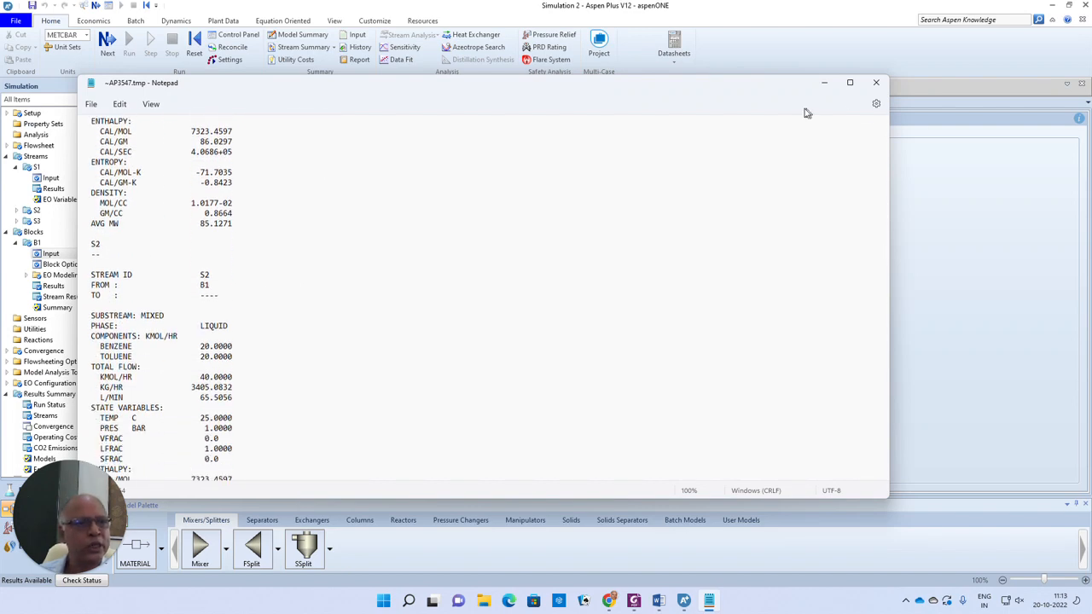
{"action": "left_click", "coordinate": [875, 83]}
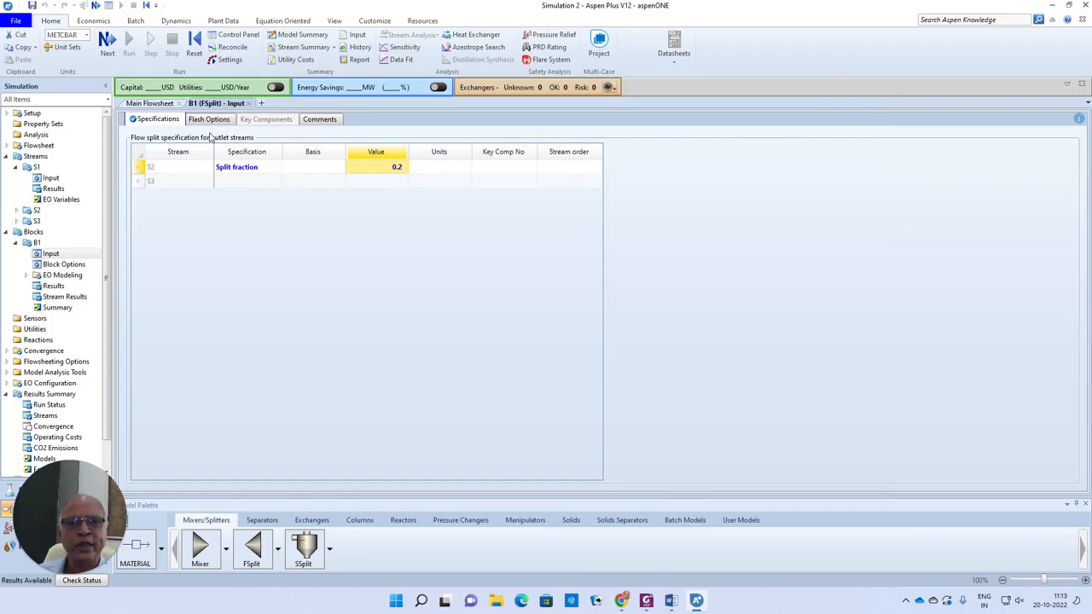
Open the results of outlet stream S2 from the main flowsheet, check them and close them.
{"action": "left_click", "coordinate": [163, 104]}
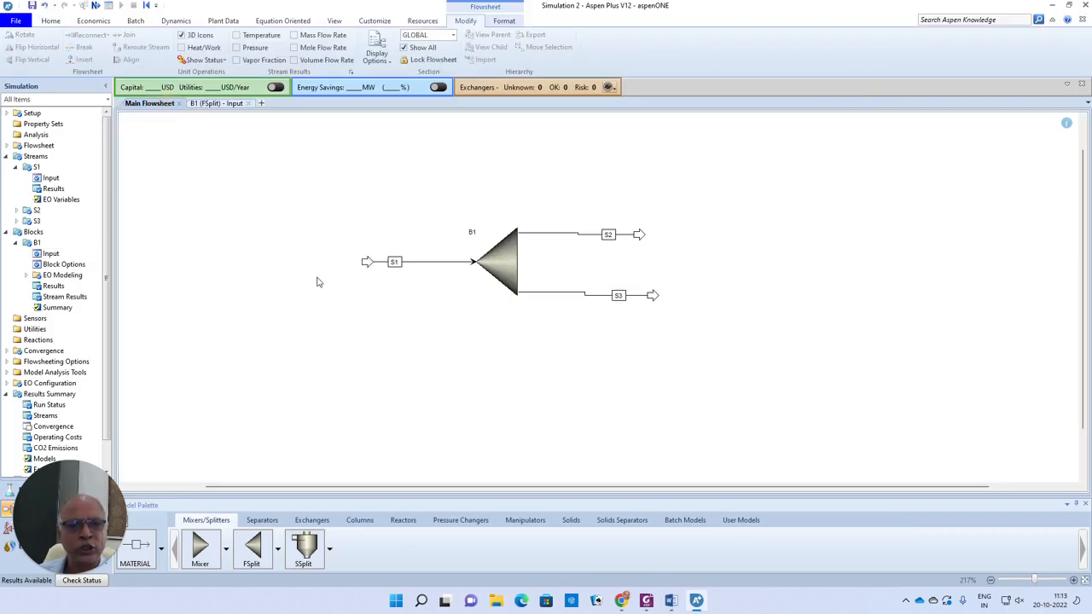
{"action": "right_click", "coordinate": [555, 232]}
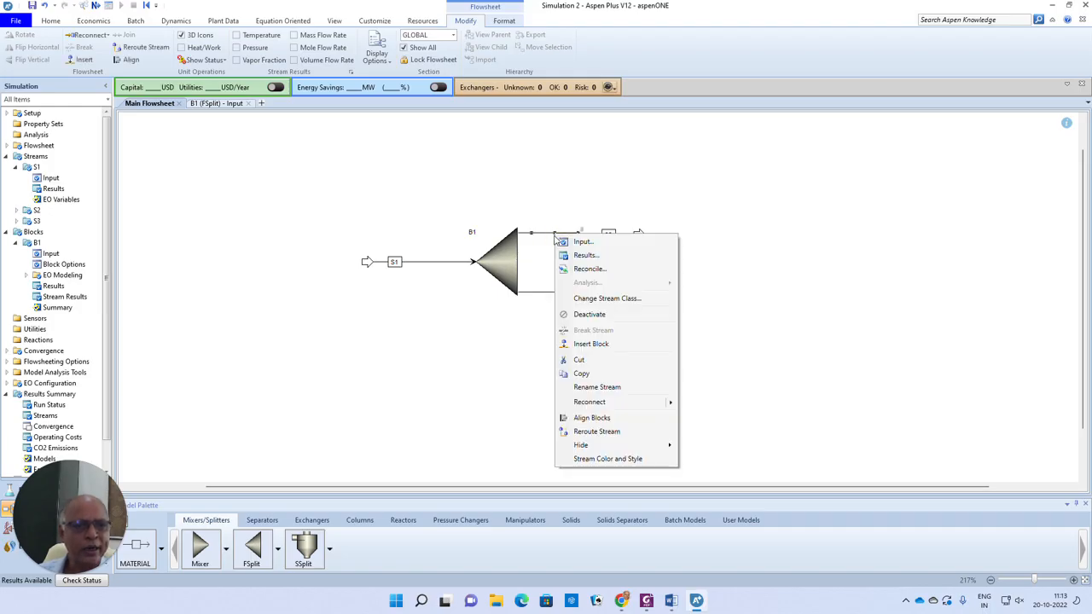
{"action": "left_click", "coordinate": [573, 256]}
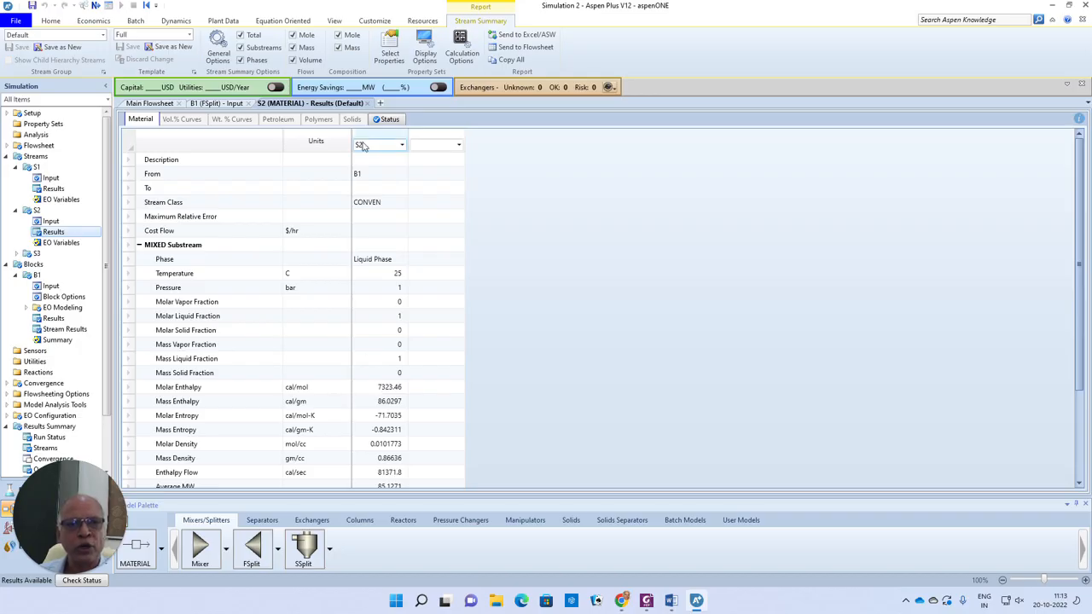
{"action": "left_click", "coordinate": [368, 104]}
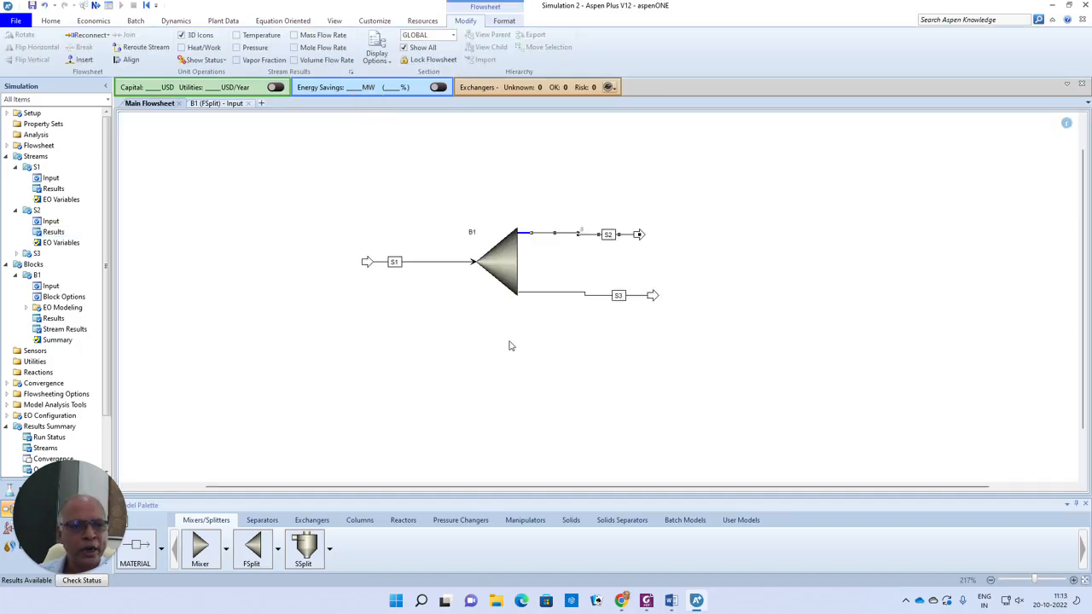
Check the B1 splitter's results, including the split fraction summary and the mole, mass and enthalpy balance.
{"action": "right_click", "coordinate": [501, 258]}
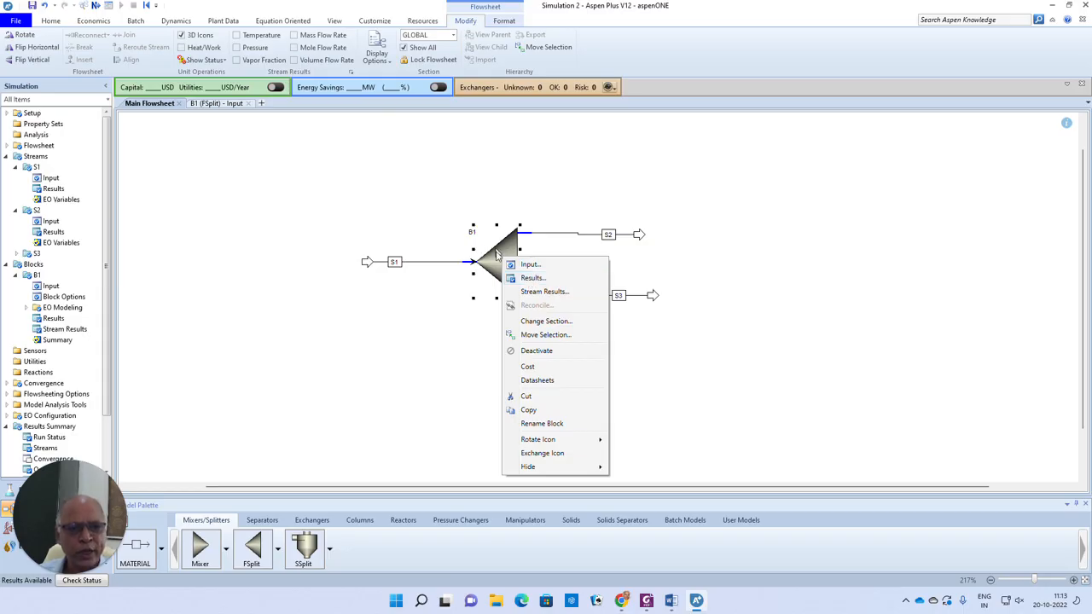
{"action": "left_click", "coordinate": [530, 276]}
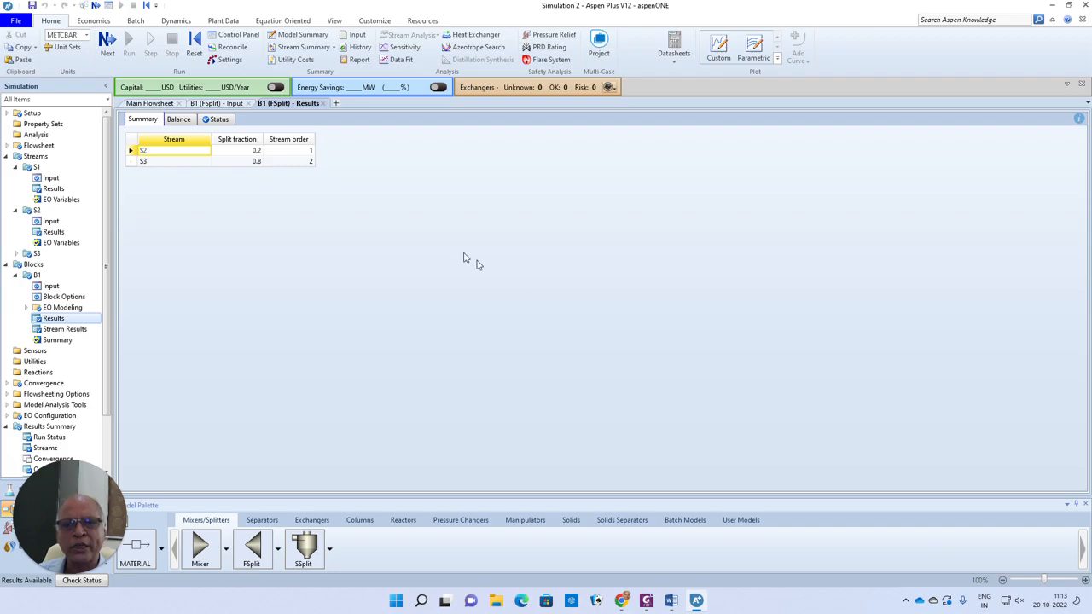
{"action": "left_click", "coordinate": [179, 121]}
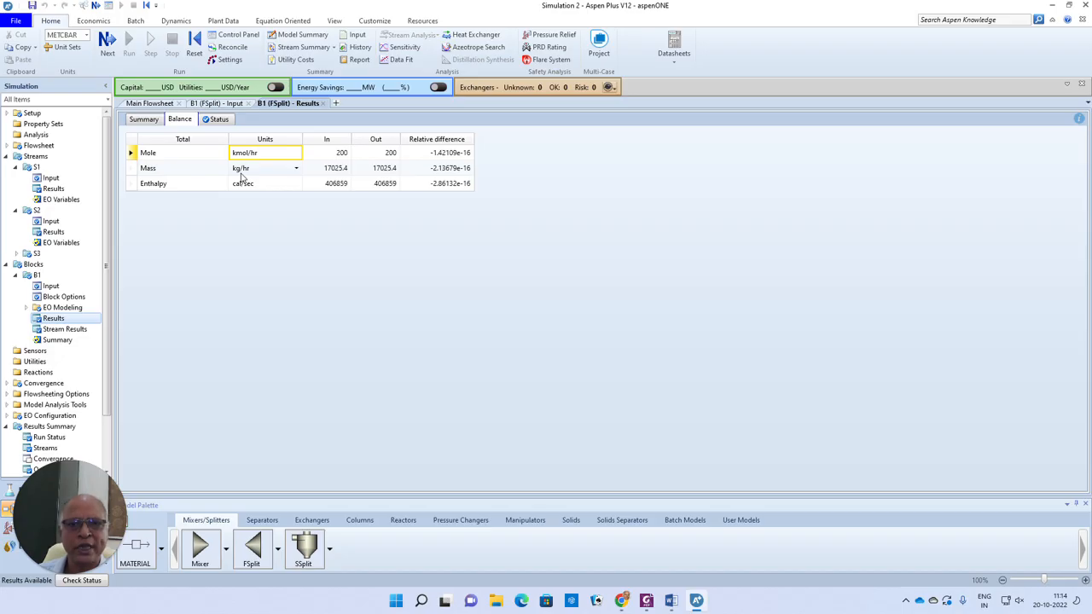
Review B1's stream results for S1, S2 and S3 from the flowsheet, and close all open B1 forms.
{"action": "left_click", "coordinate": [165, 103]}
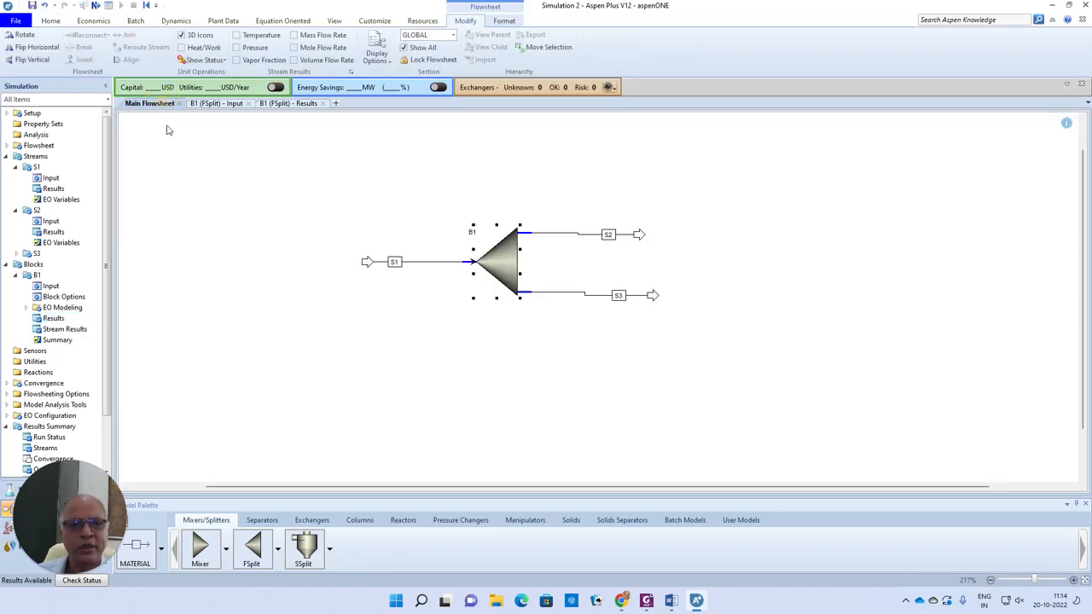
{"action": "right_click", "coordinate": [501, 263]}
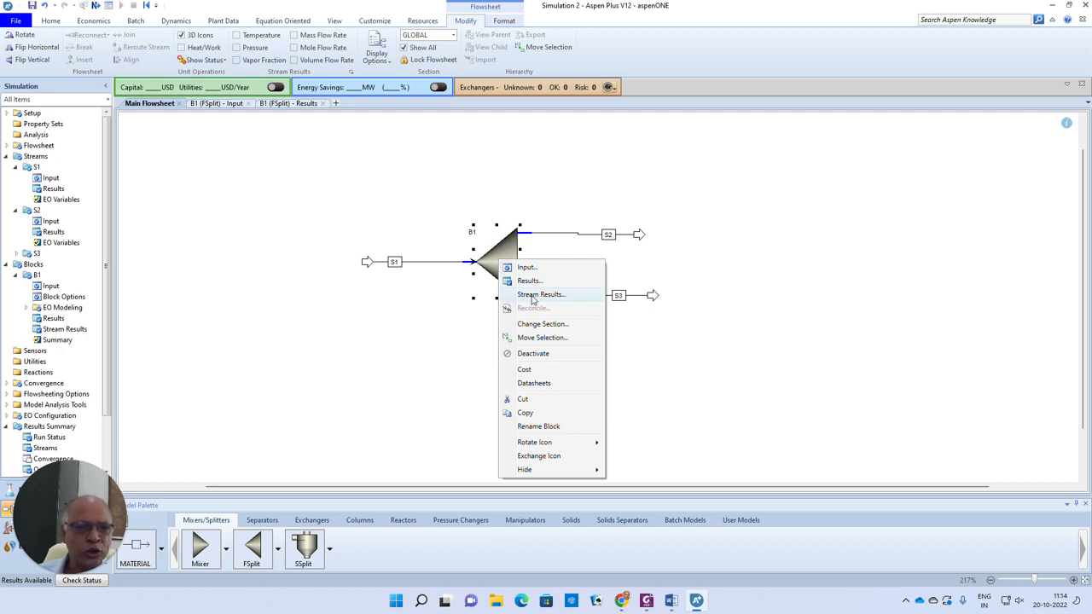
{"action": "left_click", "coordinate": [523, 296]}
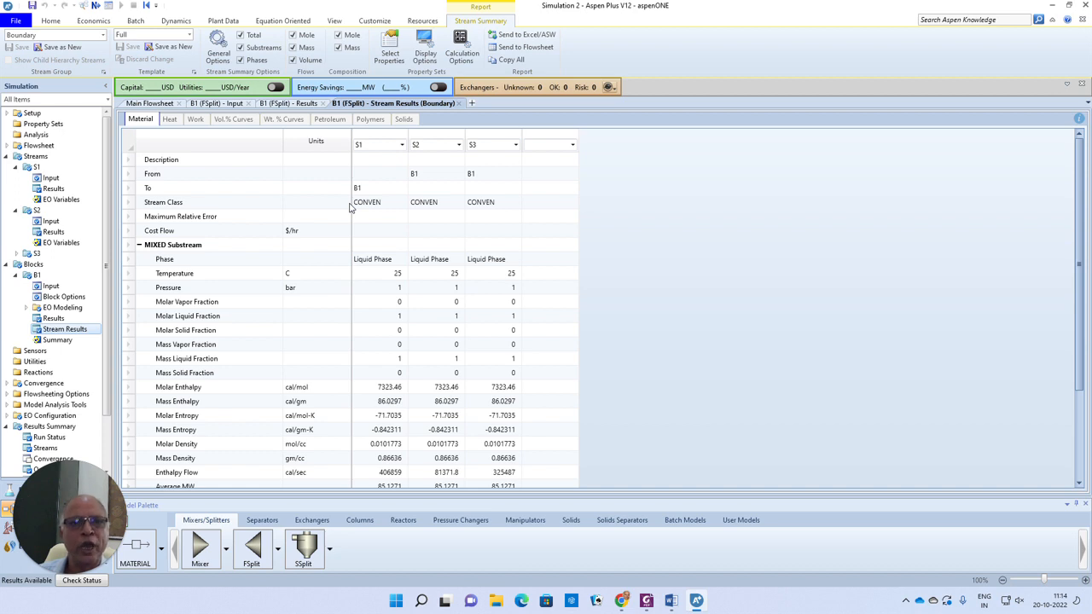
{"action": "left_click", "coordinate": [459, 103]}
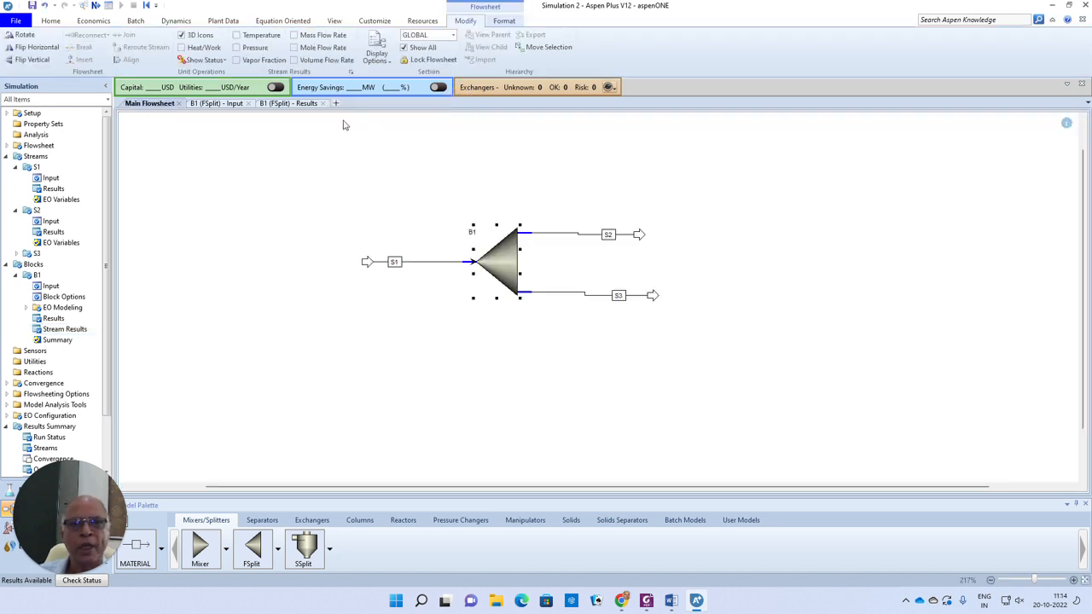
{"action": "left_click", "coordinate": [323, 103]}
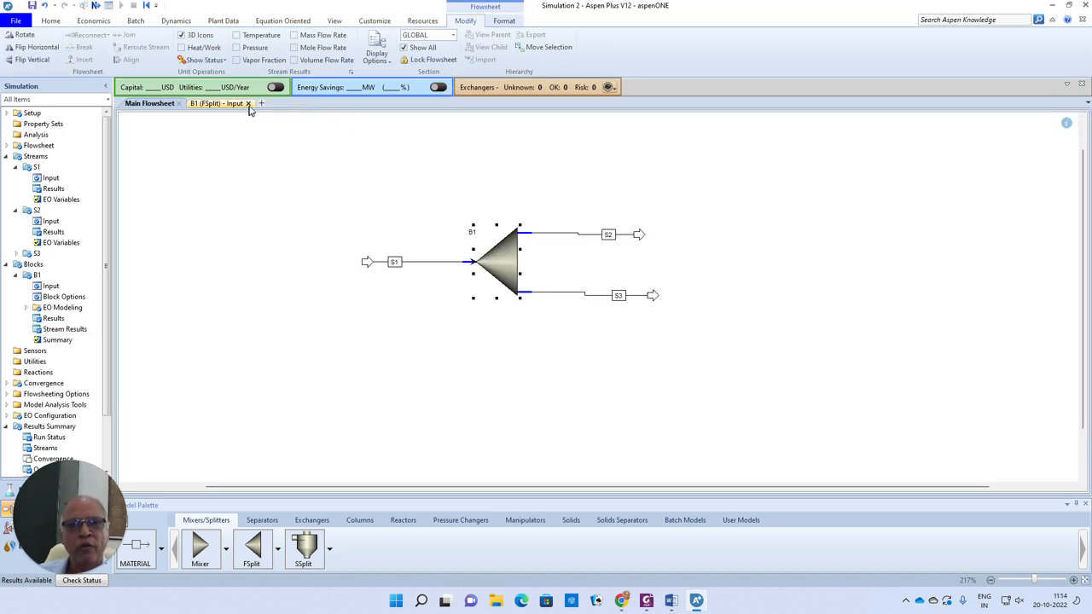
{"action": "left_click", "coordinate": [248, 103]}
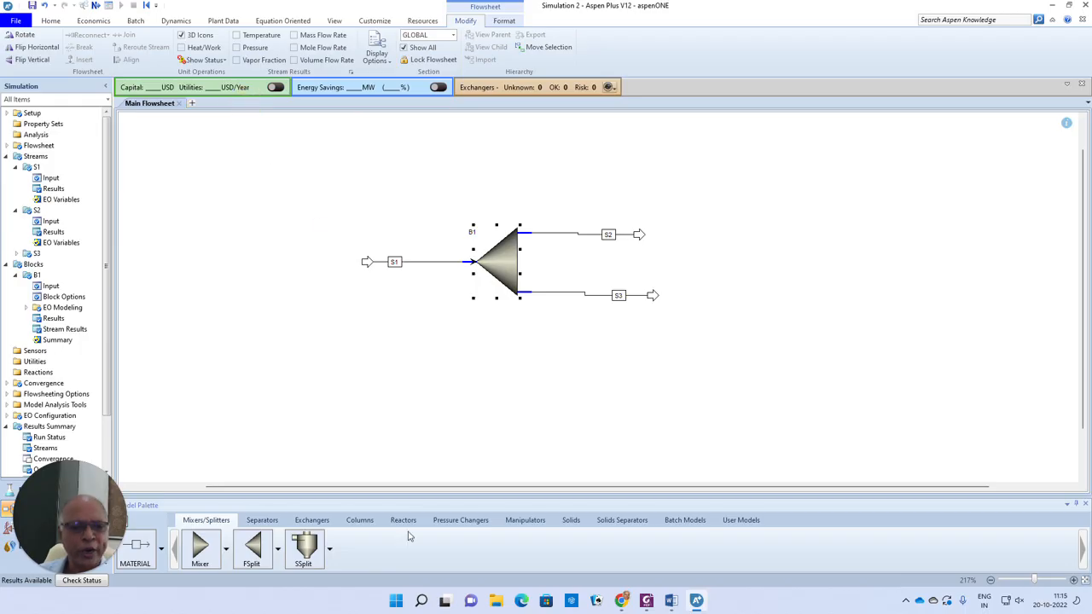
Switch to the Word task list, highlight the COMPONENT SEPARATOR task, and return to Aspen Plus.
{"action": "left_click", "coordinate": [670, 602]}
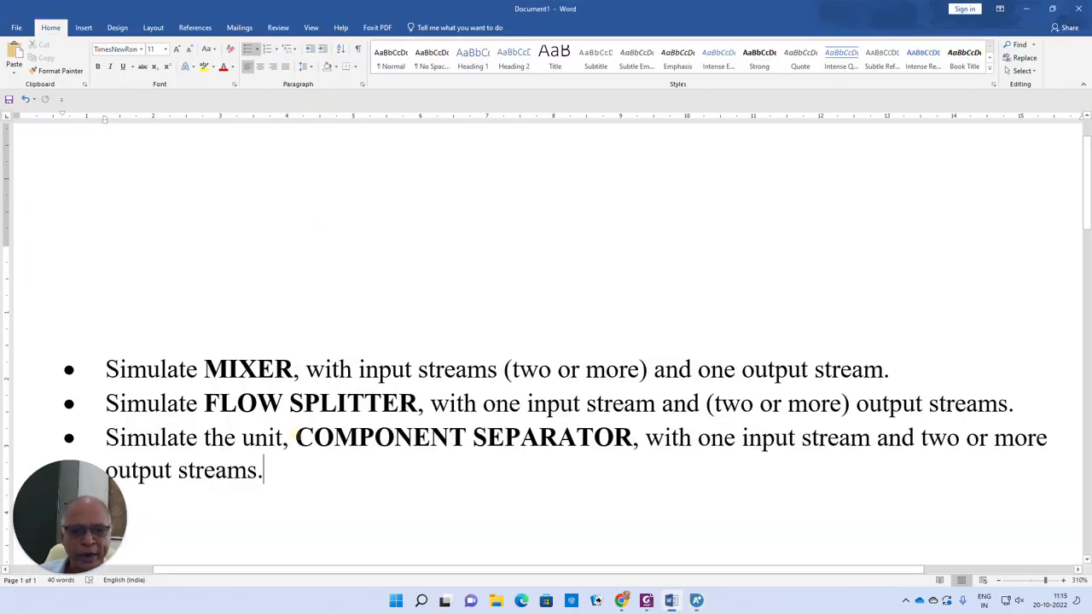
{"action": "left_click_drag", "start_coordinate": [295, 438], "coordinate": [639, 440]}
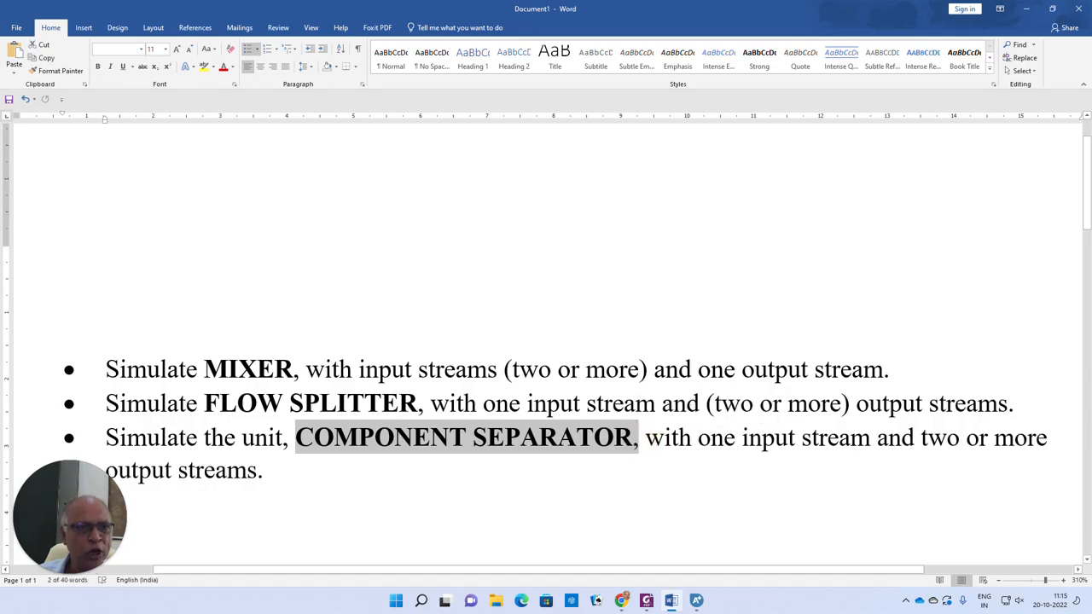
{"action": "left_click", "coordinate": [696, 601]}
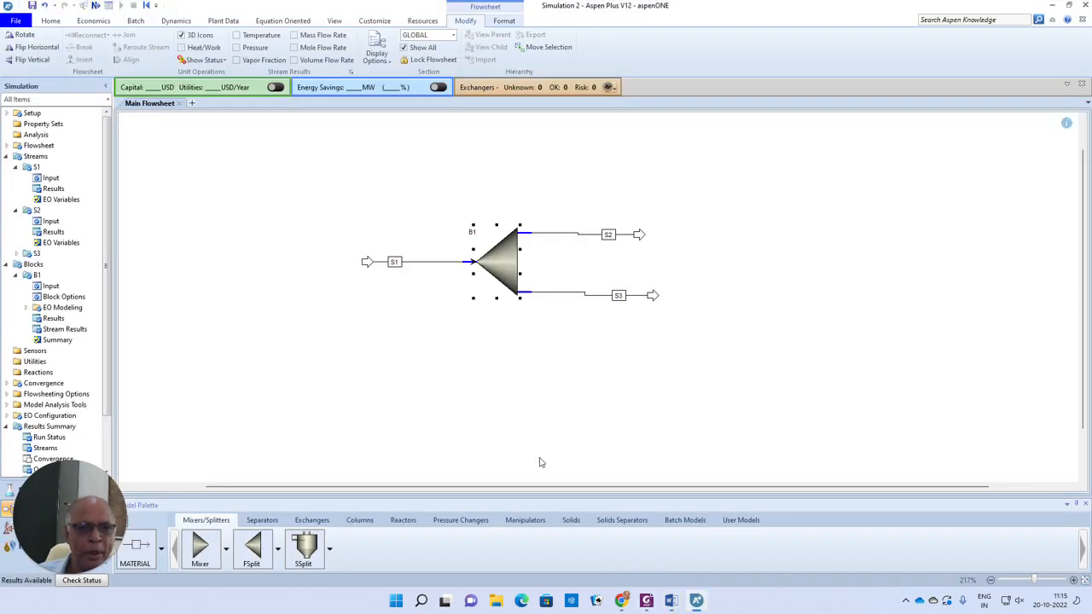
Cut splitter block B1 from the flowsheet, keeping streams S1, S2 and S3.
{"action": "right_click", "coordinate": [498, 269]}
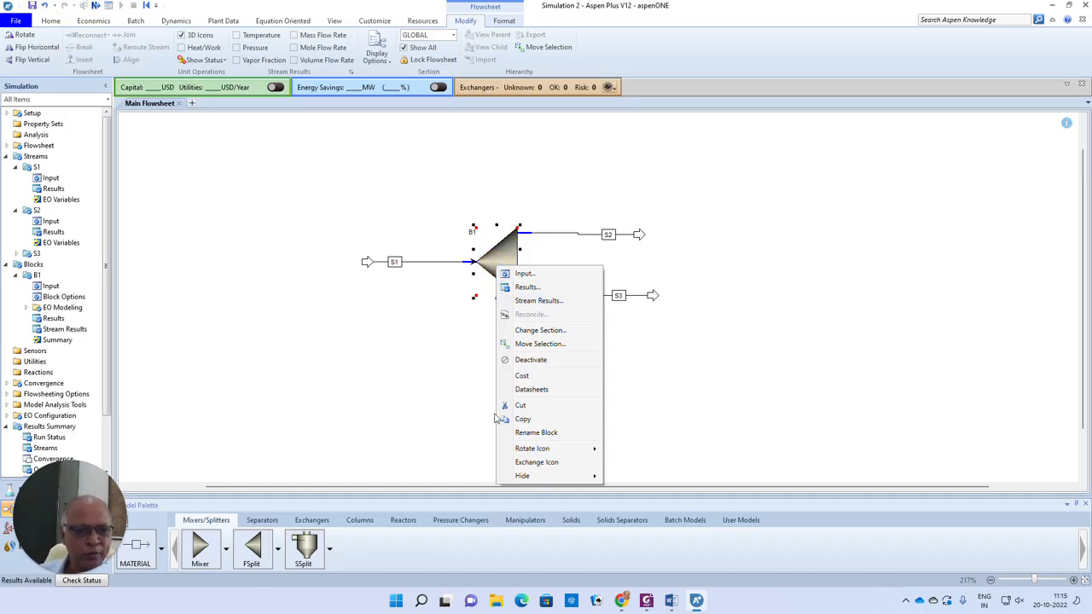
{"action": "mouse_move", "coordinate": [535, 452]}
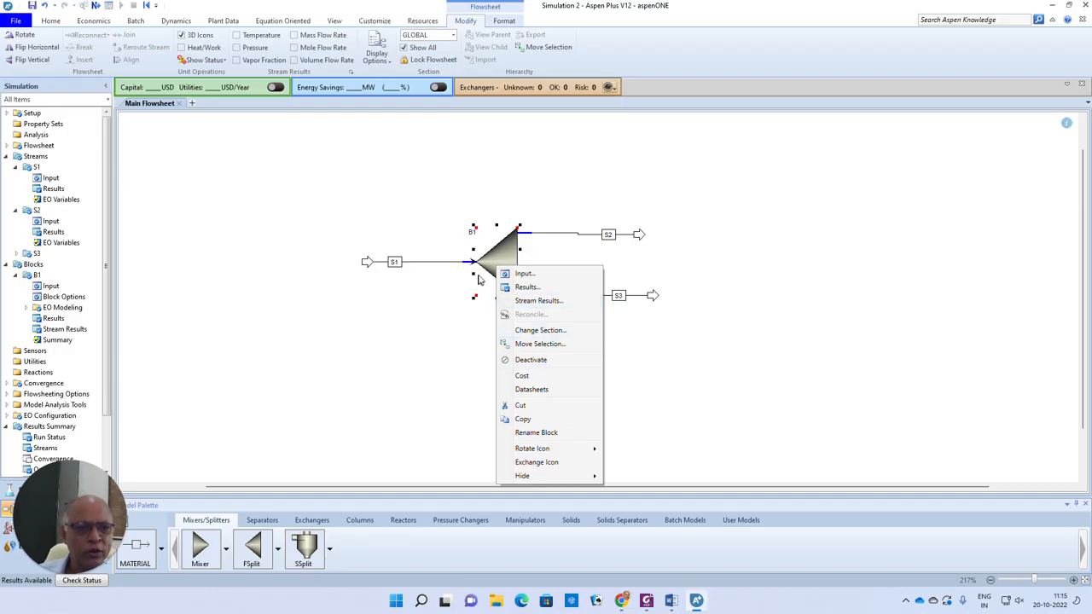
{"action": "left_click", "coordinate": [520, 406]}
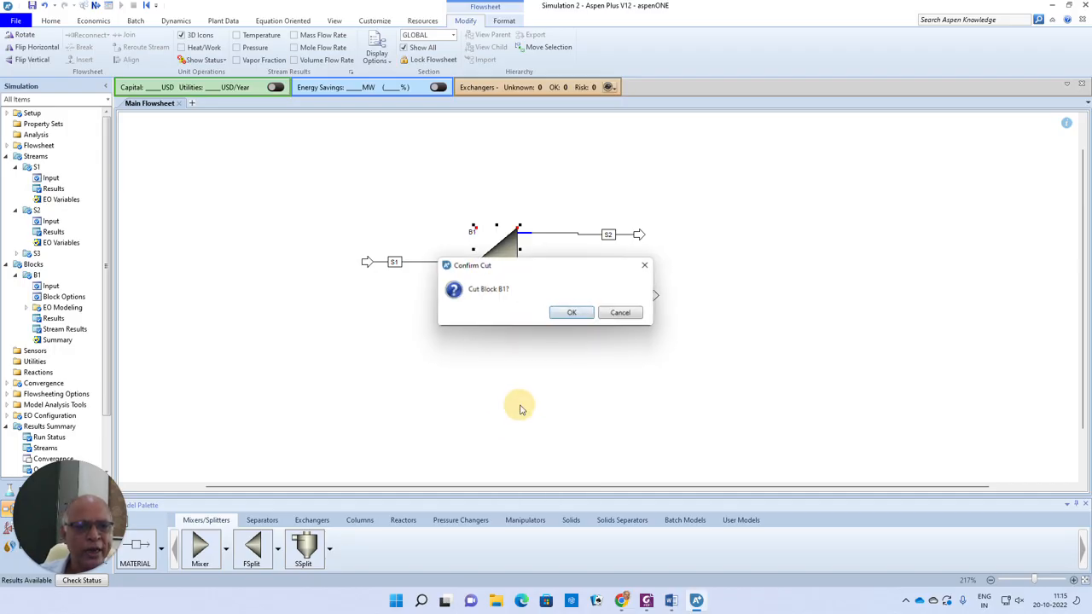
{"action": "left_click", "coordinate": [568, 313]}
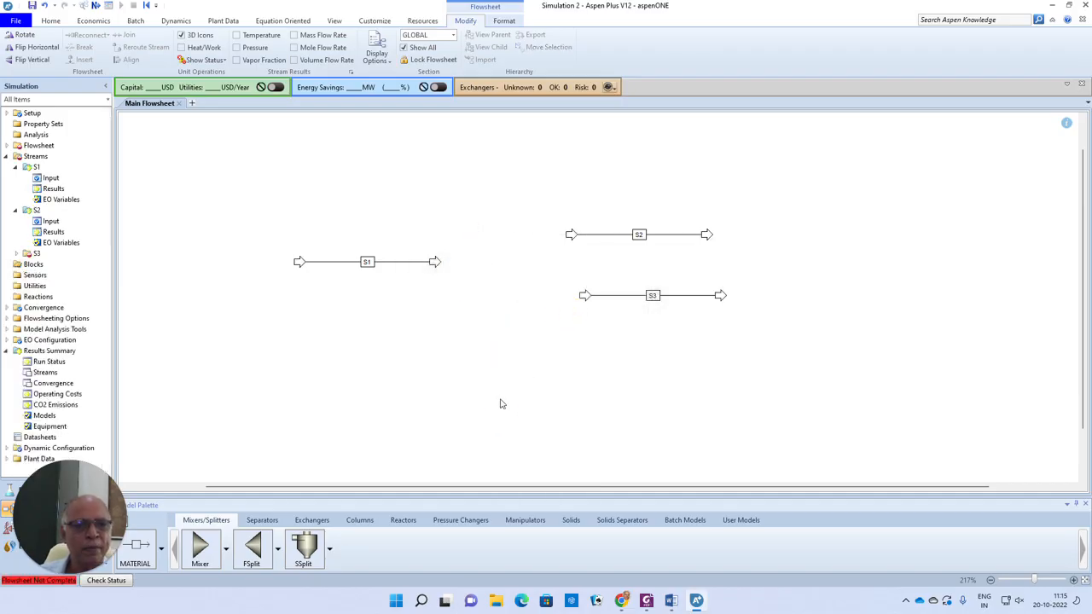
Place a Sep component separator block between stream S1 and streams S2 and S3, and enlarge its icon slightly.
{"action": "left_click", "coordinate": [263, 522]}
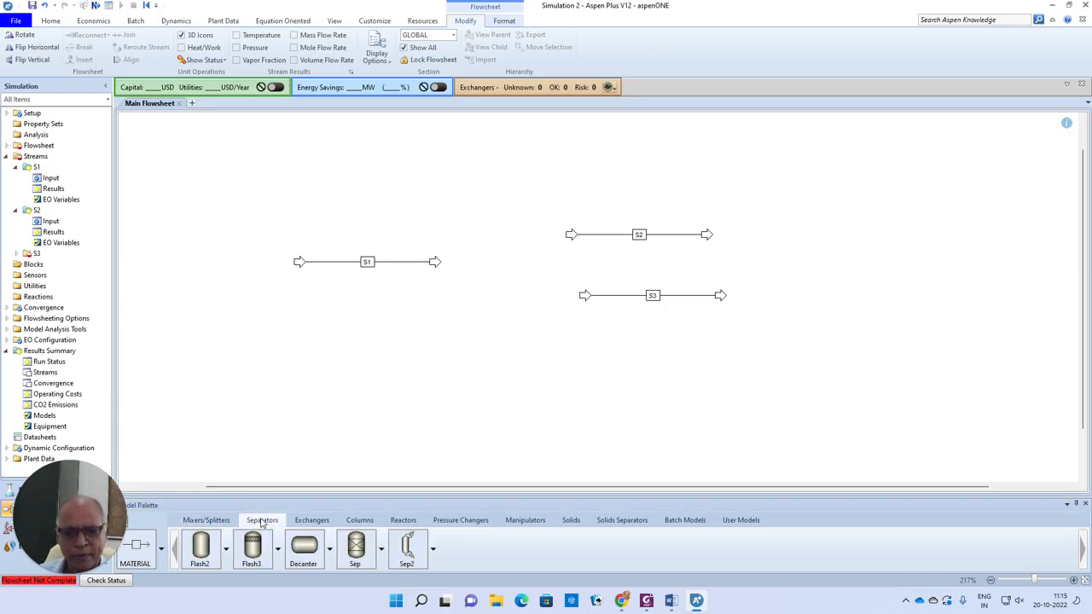
{"action": "left_click", "coordinate": [353, 556]}
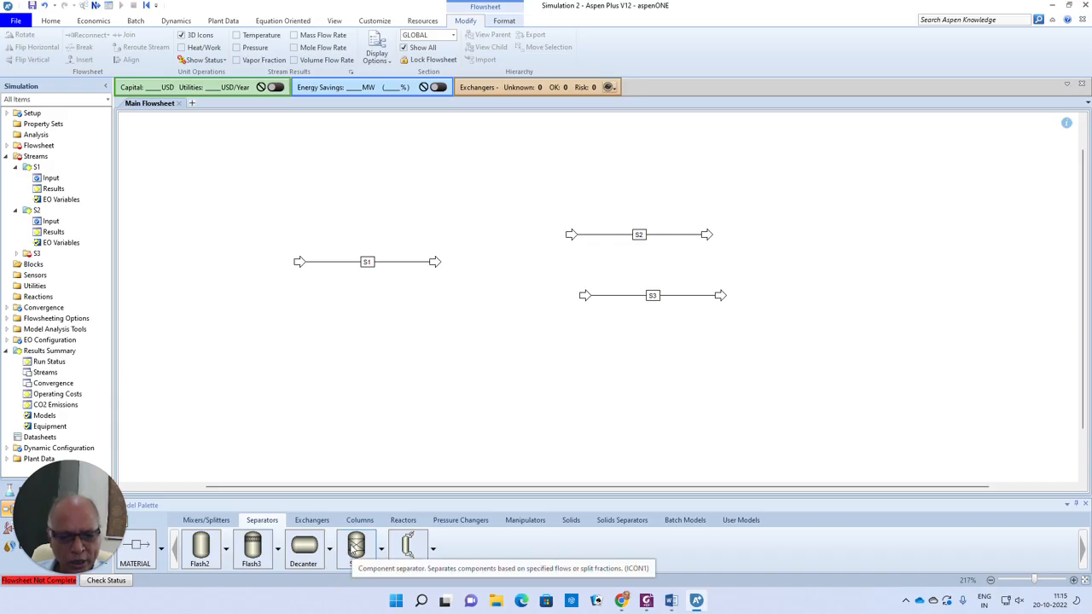
{"action": "left_click", "coordinate": [355, 546]}
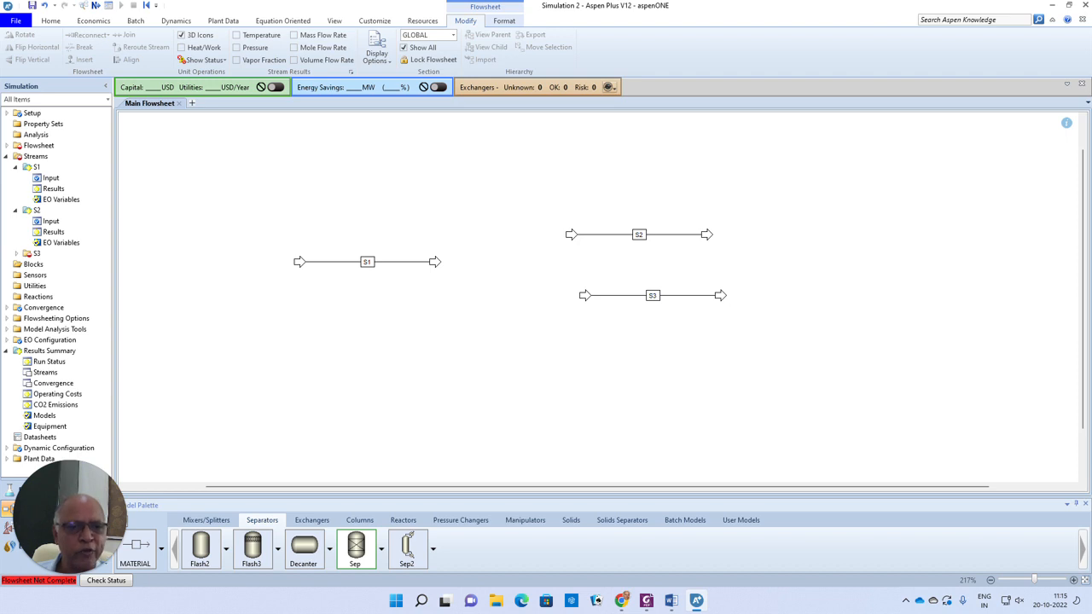
{"action": "left_click", "coordinate": [503, 254]}
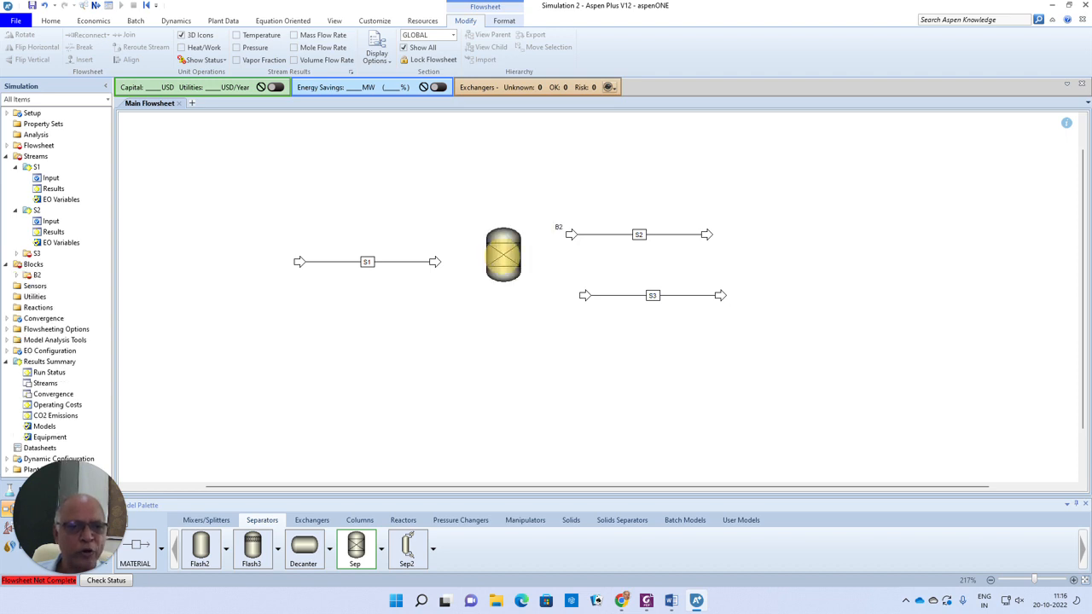
{"action": "left_click", "coordinate": [509, 273]}
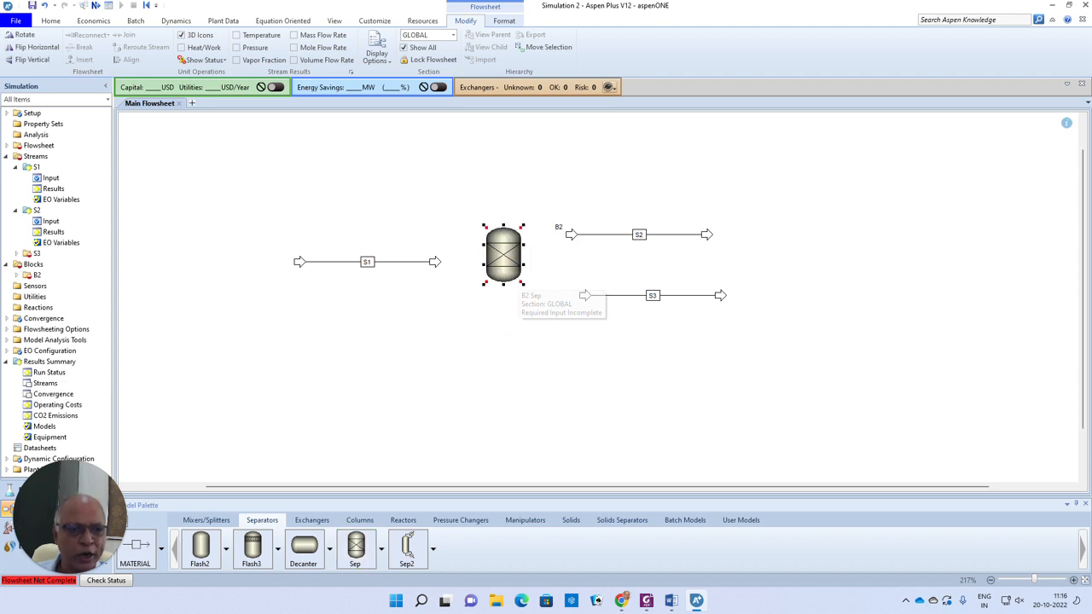
{"action": "left_click", "coordinate": [519, 286]}
{"action": "left_click_drag", "start_coordinate": [525, 293], "coordinate": [524, 294]}
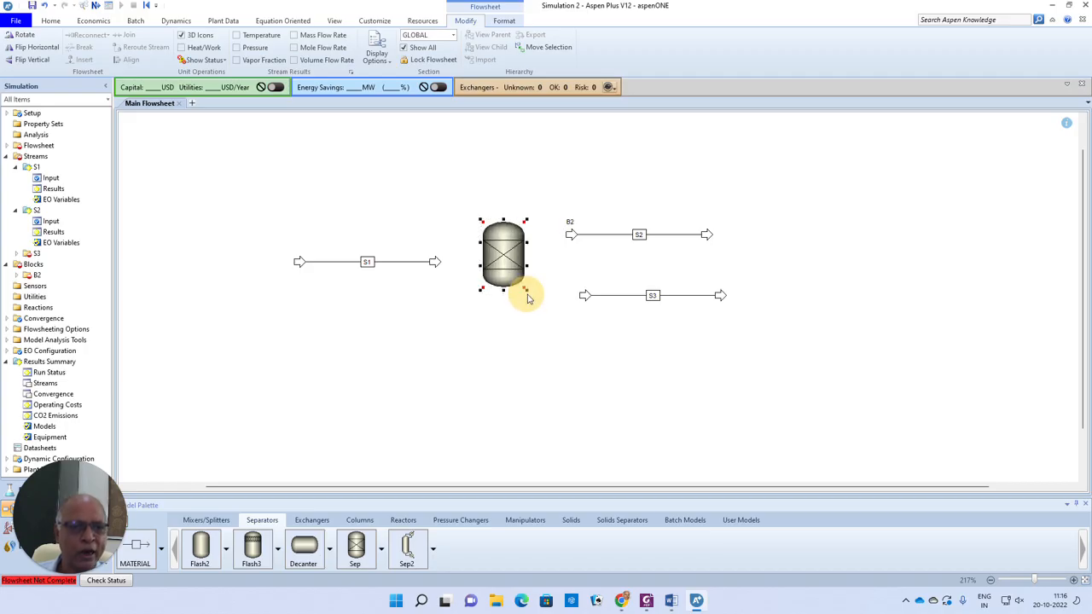
{"action": "left_click", "coordinate": [520, 355]}
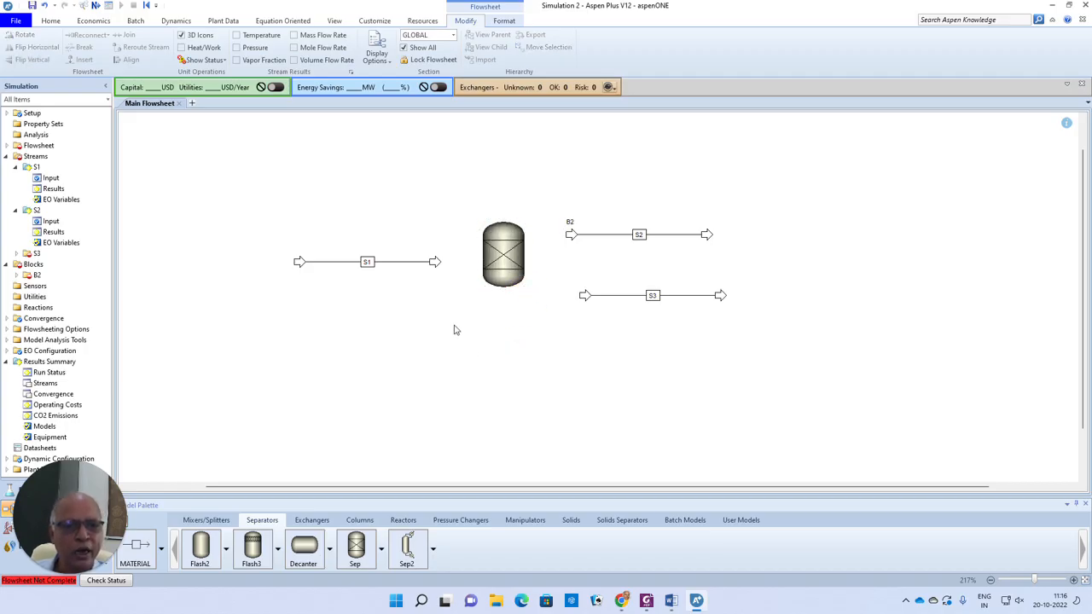
Reconnect the destination of stream S1 to the feed port of the separator block.
{"action": "right_click", "coordinate": [434, 262]}
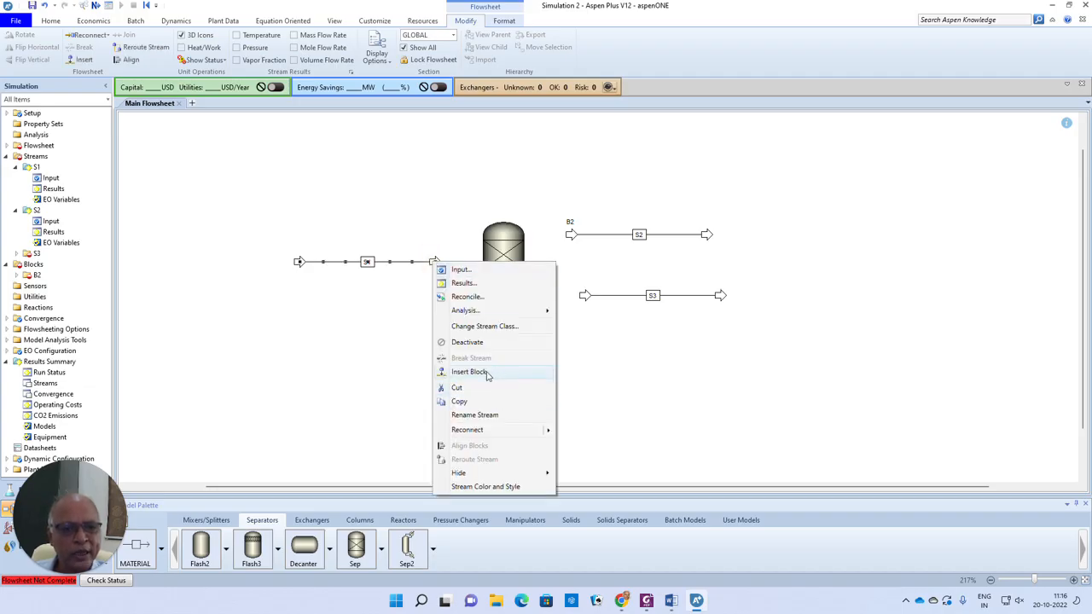
{"action": "mouse_move", "coordinate": [495, 432]}
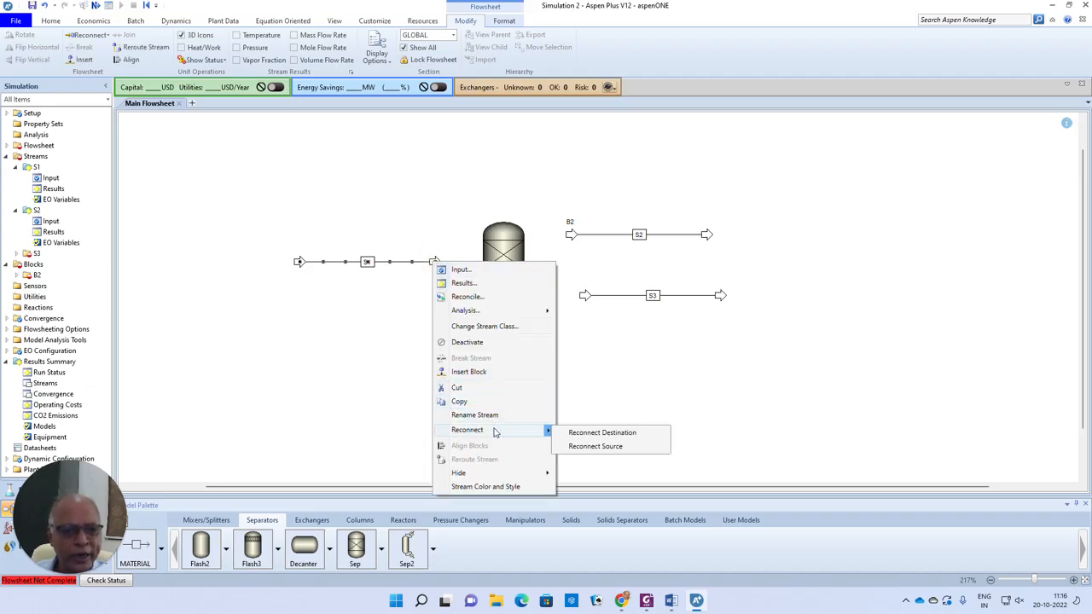
{"action": "left_click", "coordinate": [595, 431]}
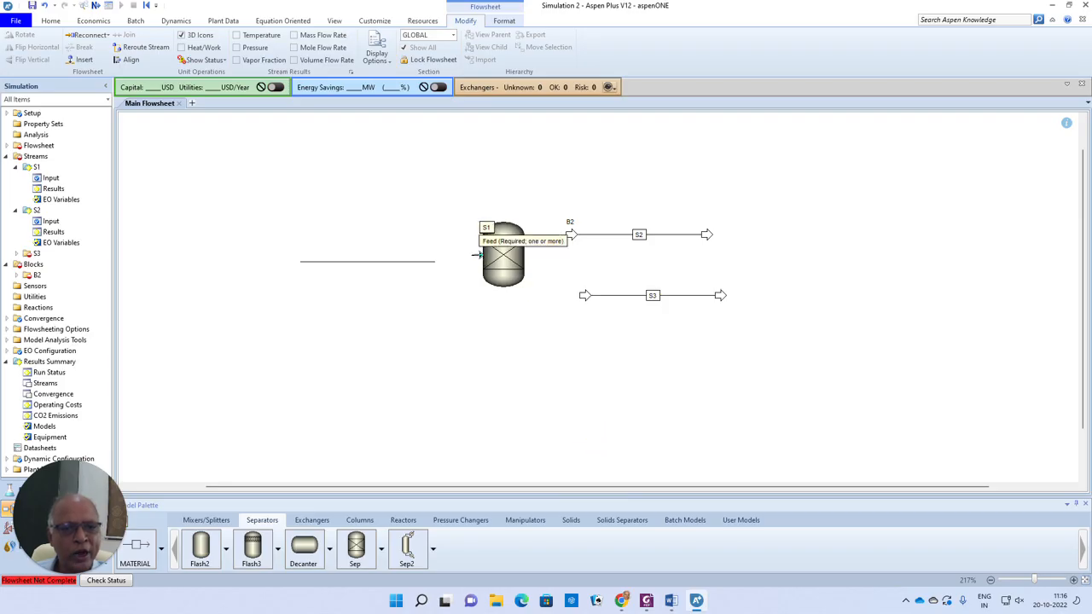
{"action": "left_click", "coordinate": [478, 254]}
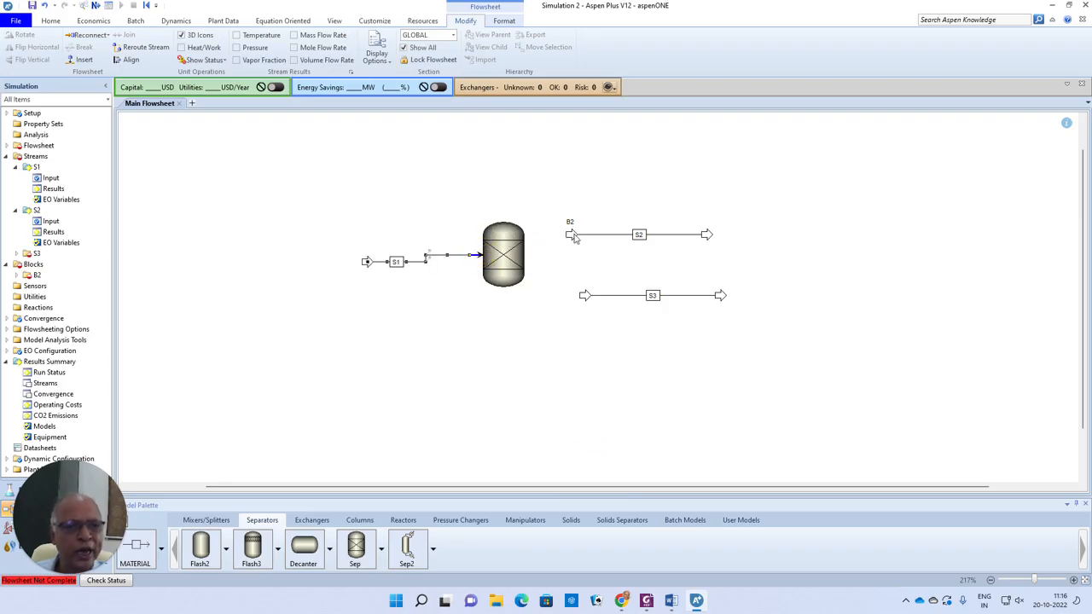
Reconnect the source of stream S2 to a product port at the top of the separator block.
{"action": "right_click", "coordinate": [571, 233]}
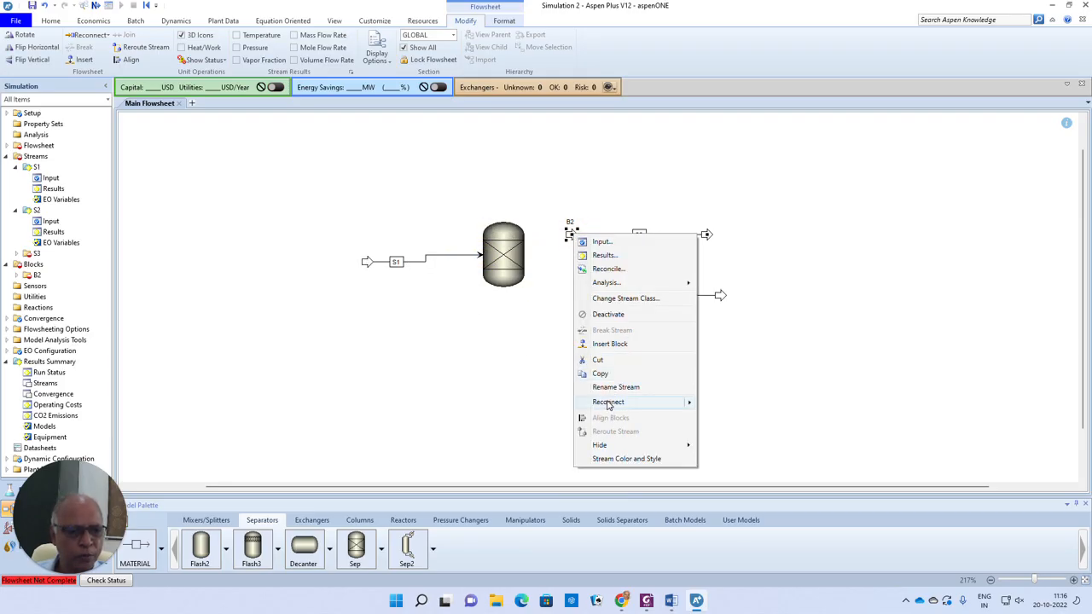
{"action": "mouse_move", "coordinate": [663, 404]}
{"action": "left_click", "coordinate": [762, 417]}
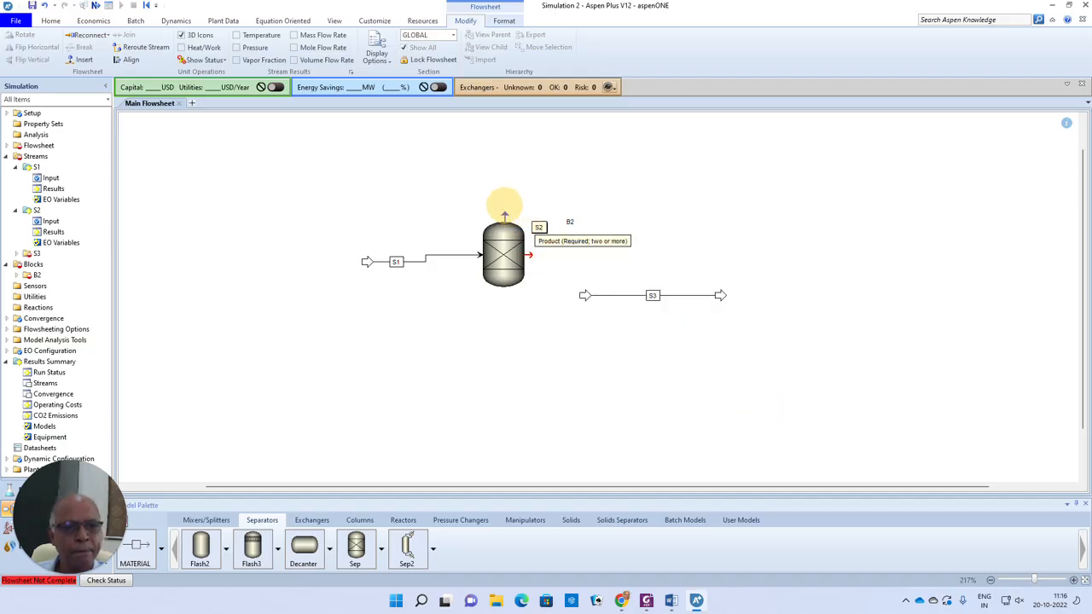
{"action": "left_click", "coordinate": [504, 212]}
Reconnect the source of stream S3 to a product port at the bottom of the separator block.
{"action": "right_click", "coordinate": [584, 295]}
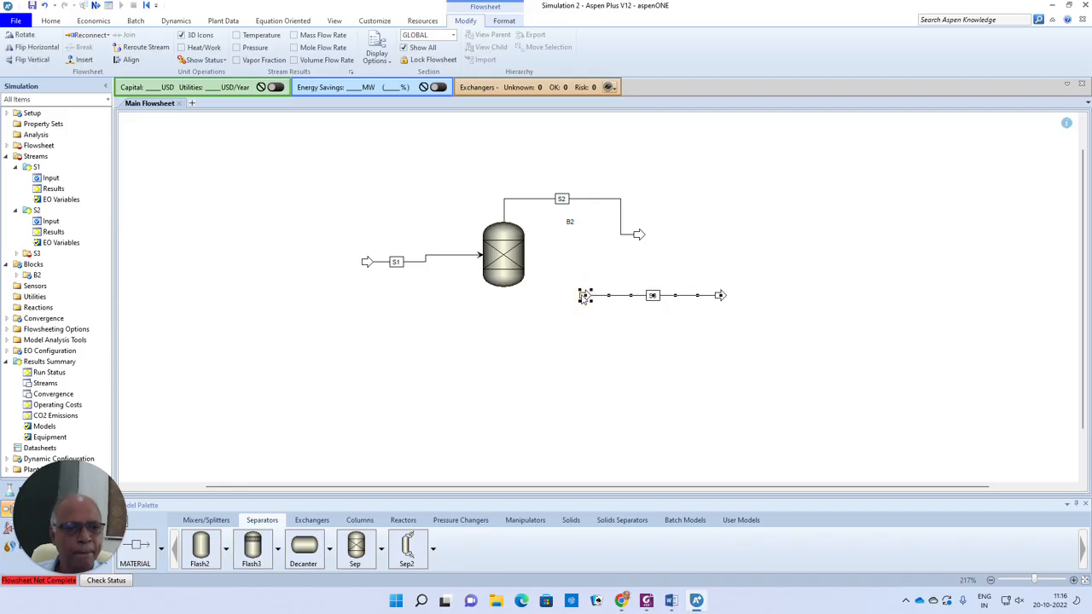
{"action": "mouse_move", "coordinate": [634, 465]}
{"action": "left_click", "coordinate": [735, 479]}
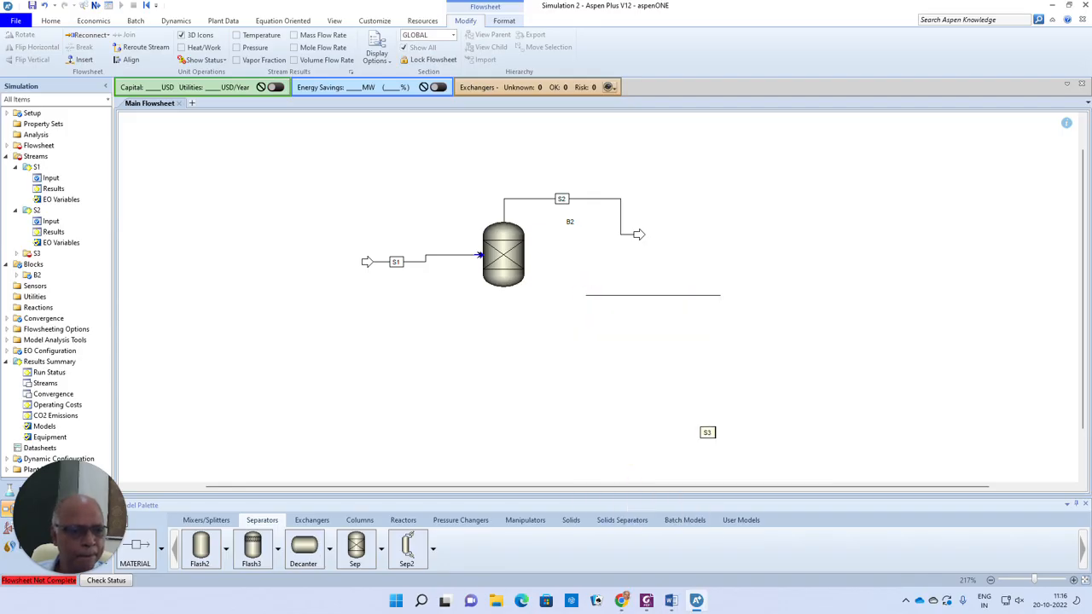
{"action": "right_click", "coordinate": [584, 295]}
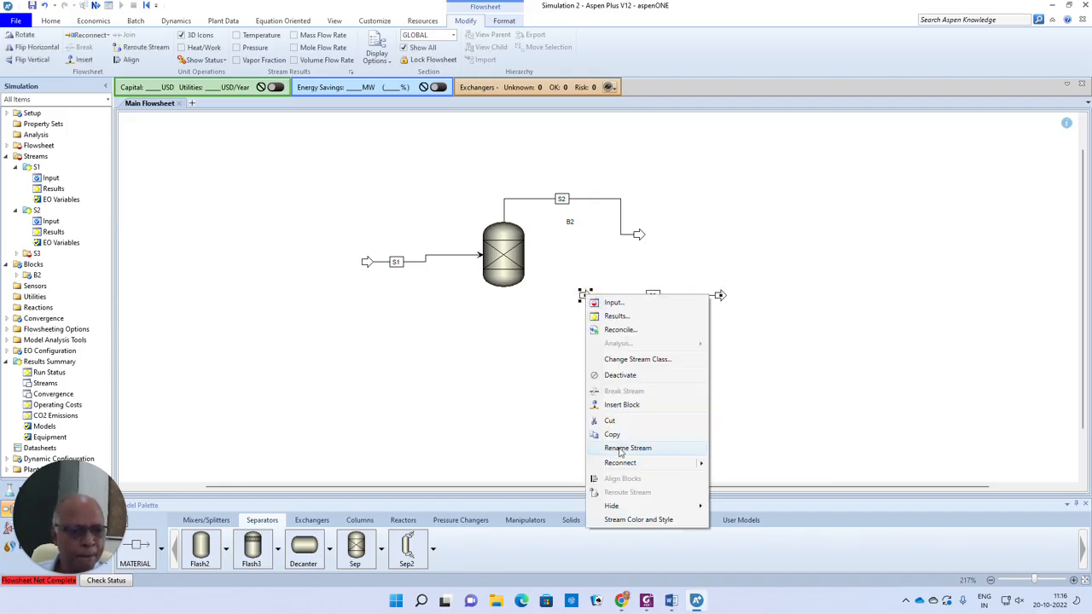
{"action": "mouse_move", "coordinate": [631, 462]}
{"action": "left_click", "coordinate": [748, 478]}
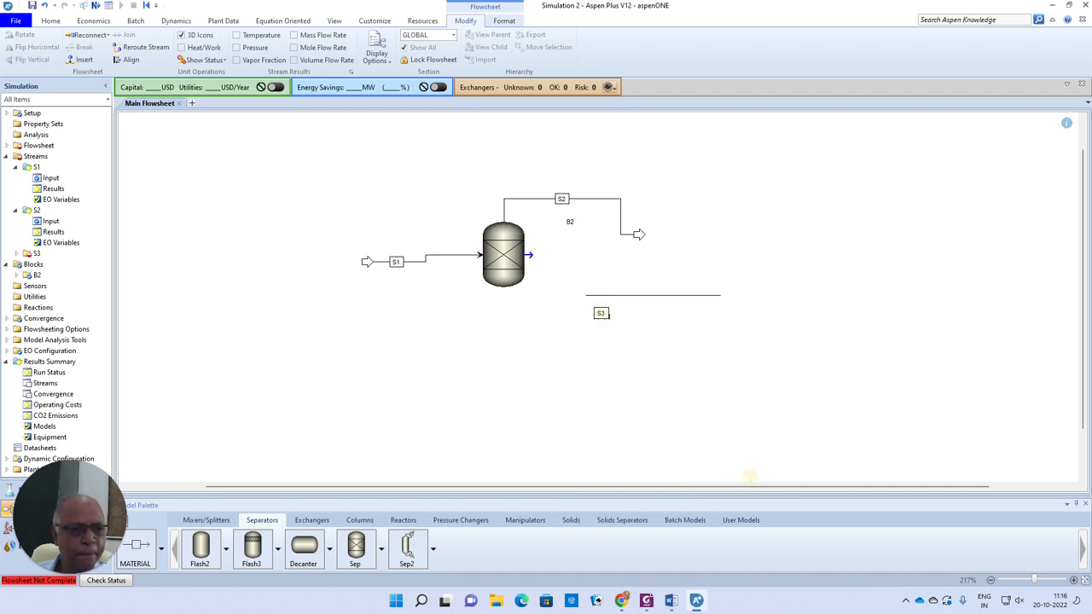
{"action": "left_click", "coordinate": [529, 255]}
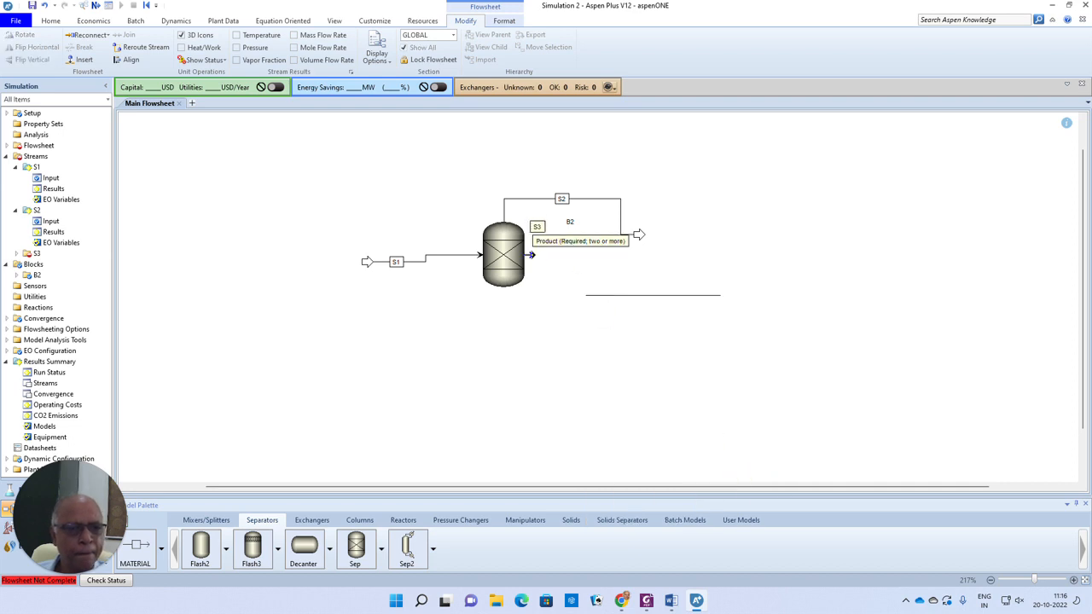
{"action": "left_click", "coordinate": [530, 255]}
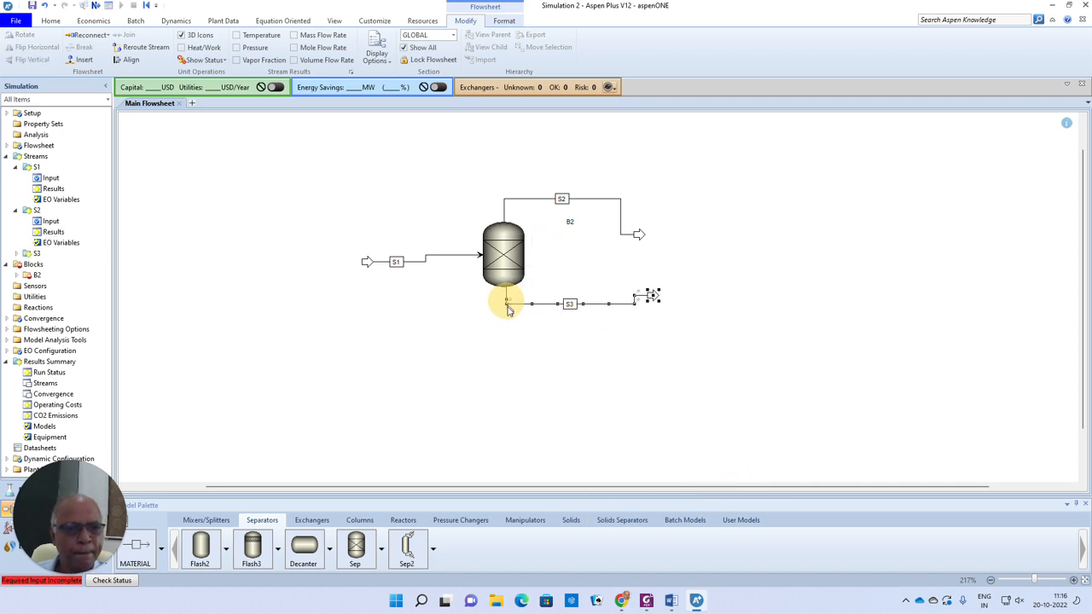
Move the end arrows of product streams S2 and S3 level with their lines to straighten both streams.
{"action": "left_click", "coordinate": [640, 332]}
{"action": "left_click_drag", "start_coordinate": [639, 235], "coordinate": [648, 198]}
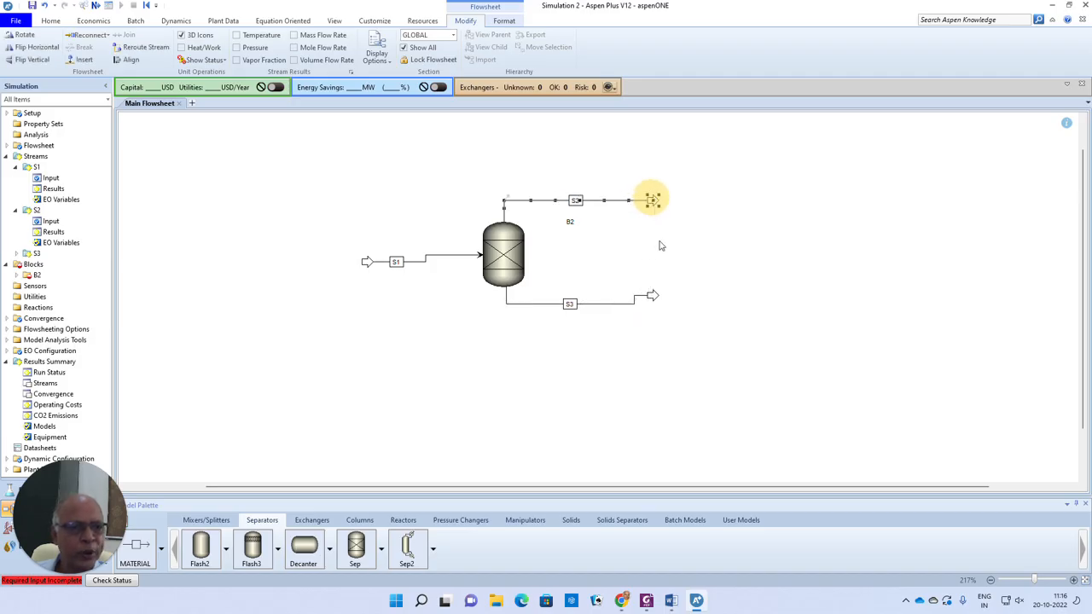
{"action": "left_click_drag", "start_coordinate": [650, 298], "coordinate": [653, 302]}
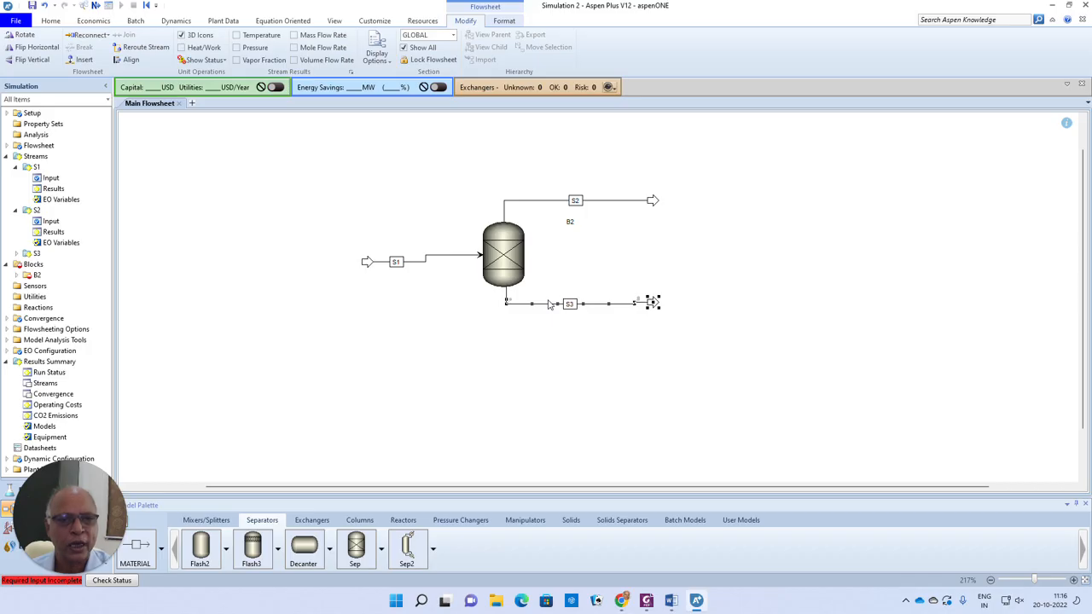
Check the input specifications of feed stream S1 and close its form.
{"action": "double_click", "coordinate": [415, 267]}
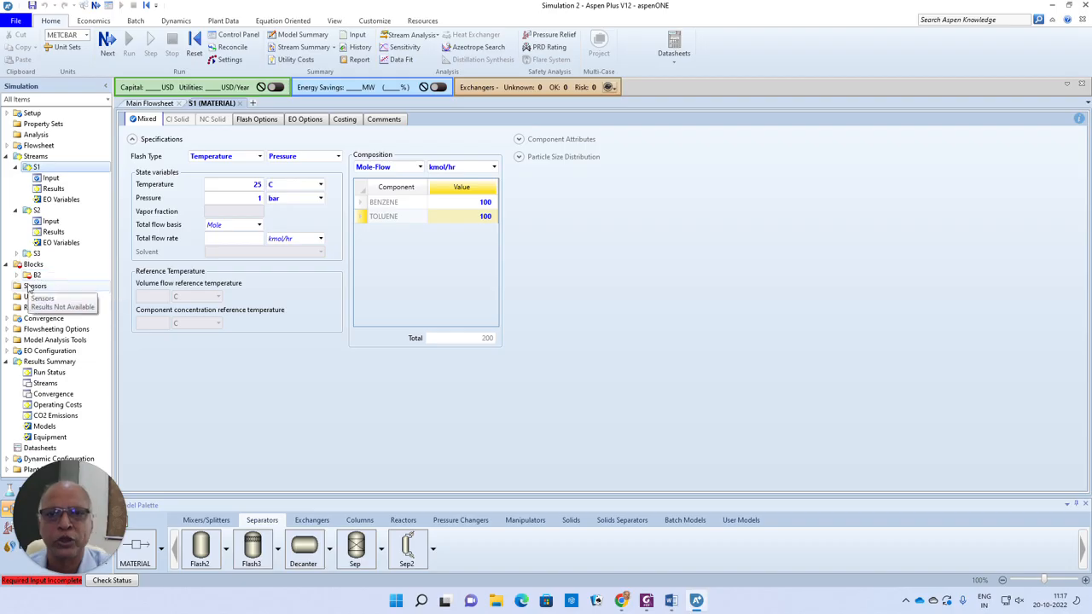
{"action": "left_click", "coordinate": [242, 104]}
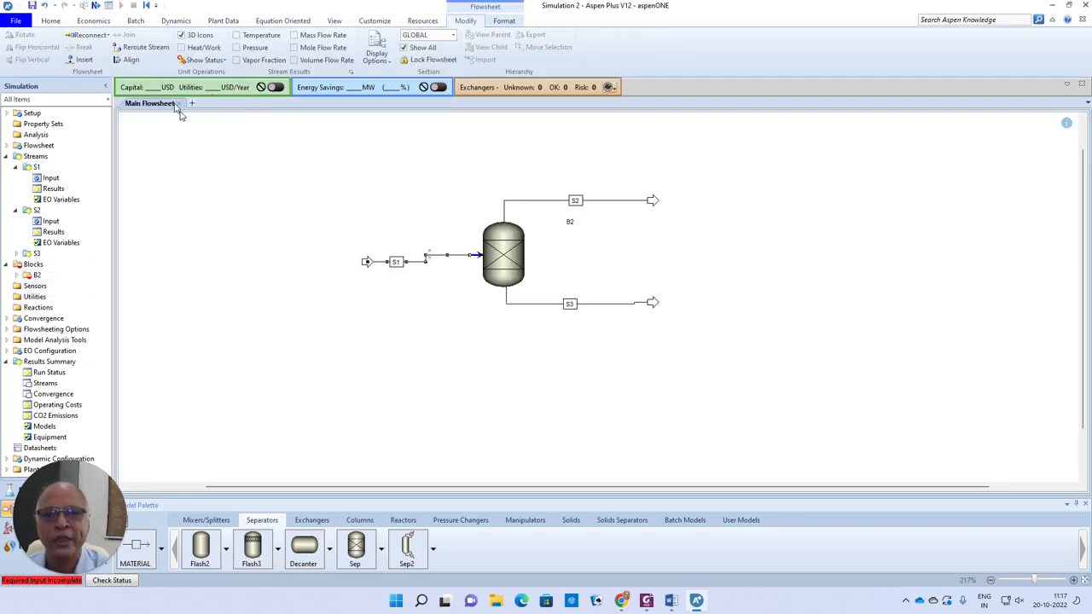
In separator B2's input, set outlet stream S2's split fractions to 1 for BENZENE and 0 for TOLUENE, and run the simulation.
{"action": "left_click", "coordinate": [95, 5]}
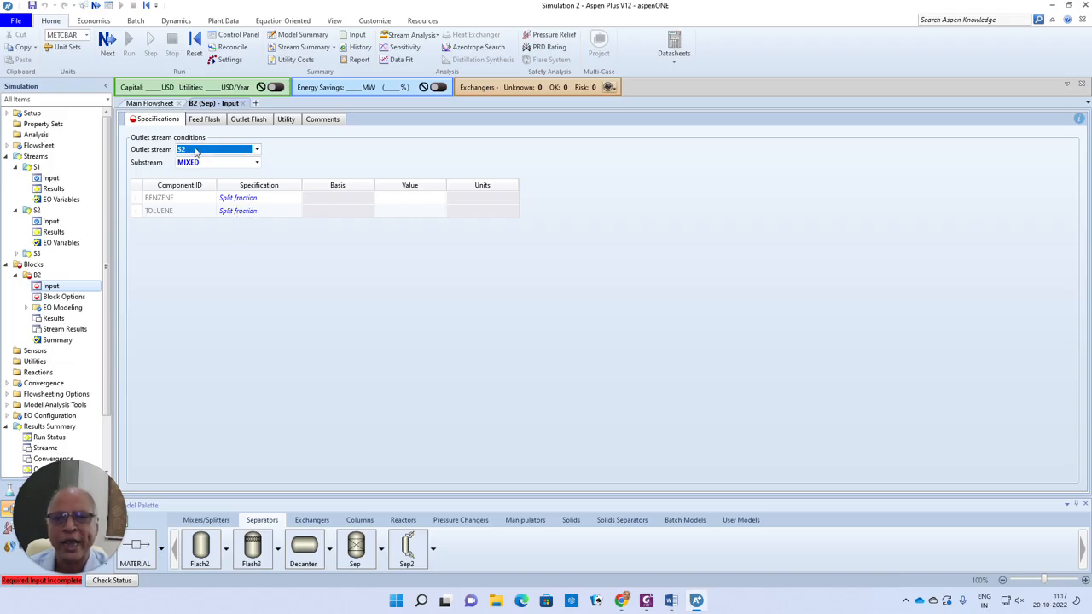
{"action": "left_click", "coordinate": [256, 149]}
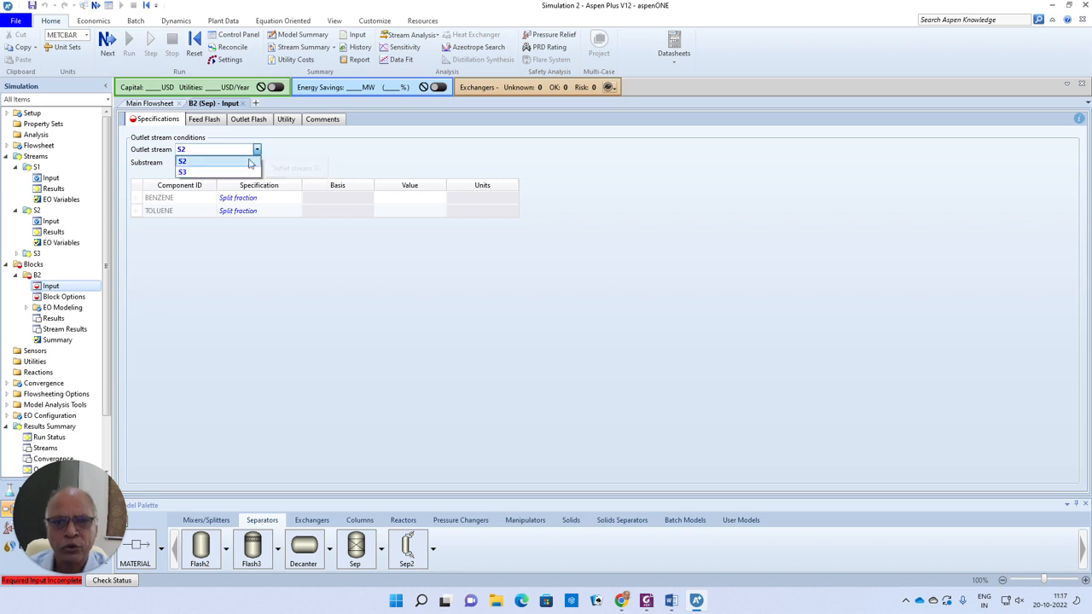
{"action": "left_click", "coordinate": [190, 162]}
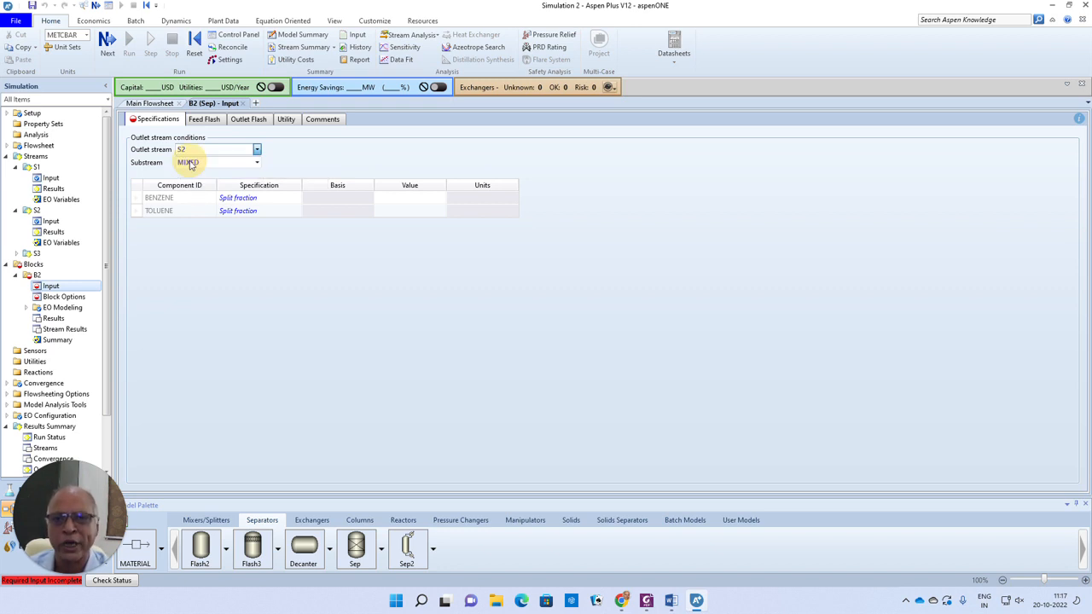
{"action": "left_click", "coordinate": [411, 200]}
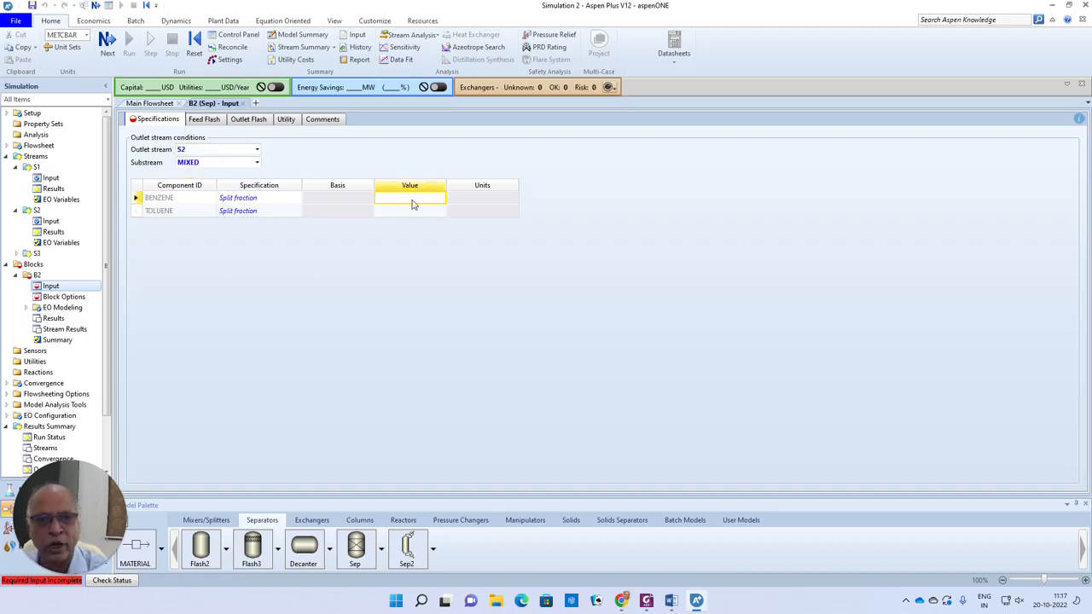
{"action": "type", "text": "1"}
{"action": "left_click", "coordinate": [416, 213]}
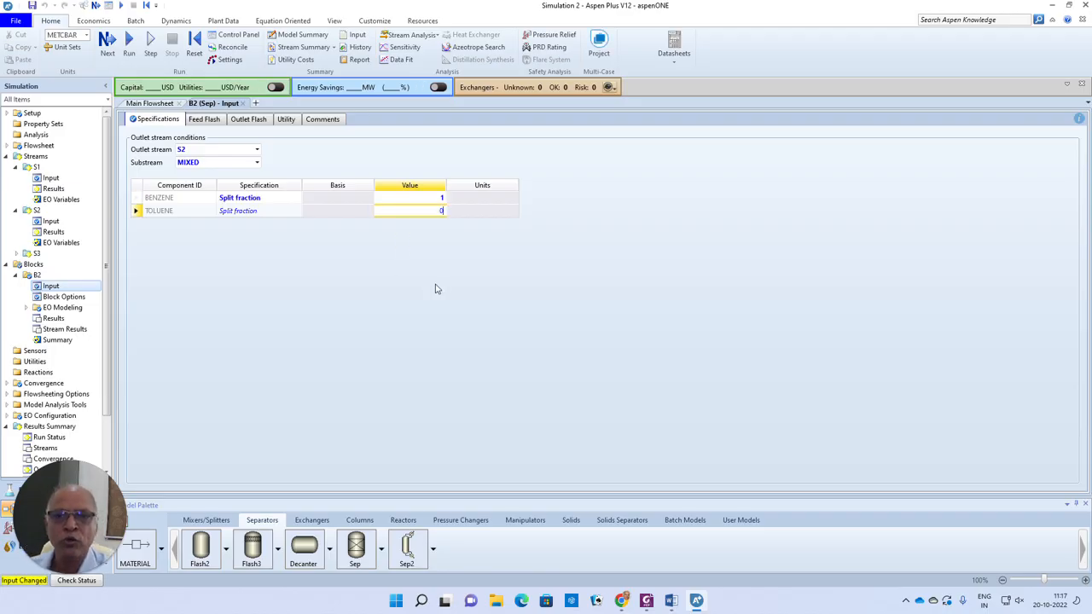
{"action": "left_click", "coordinate": [366, 271]}
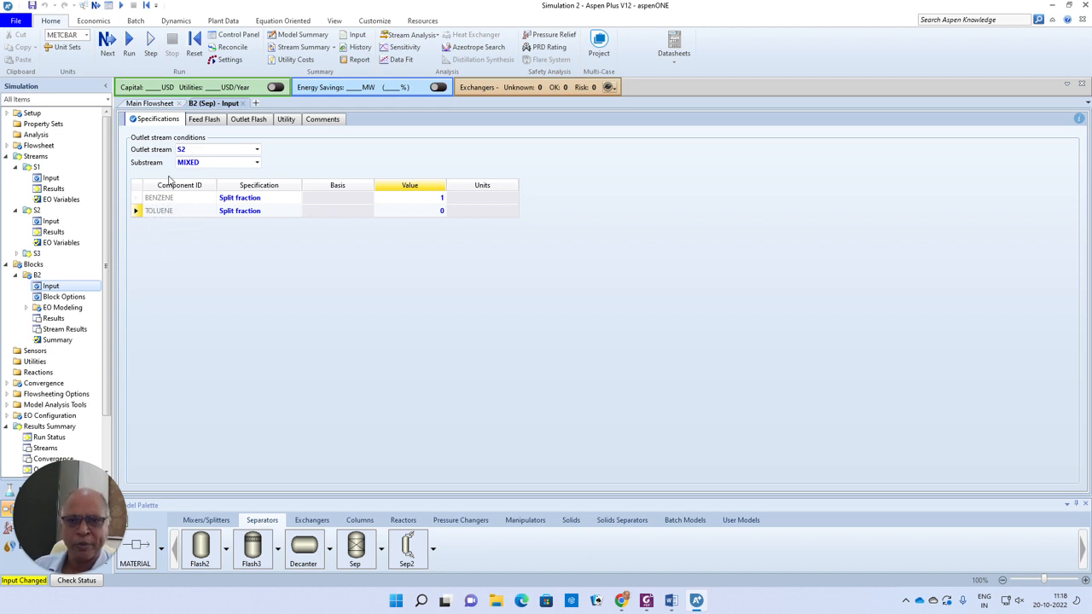
{"action": "left_click", "coordinate": [107, 41]}
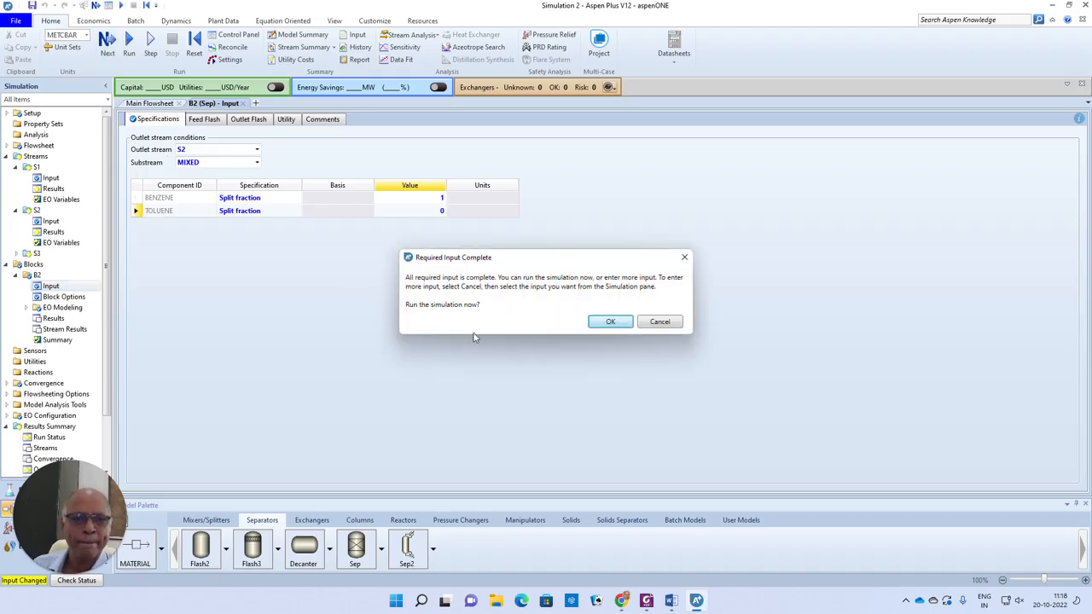
{"action": "left_click", "coordinate": [609, 322]}
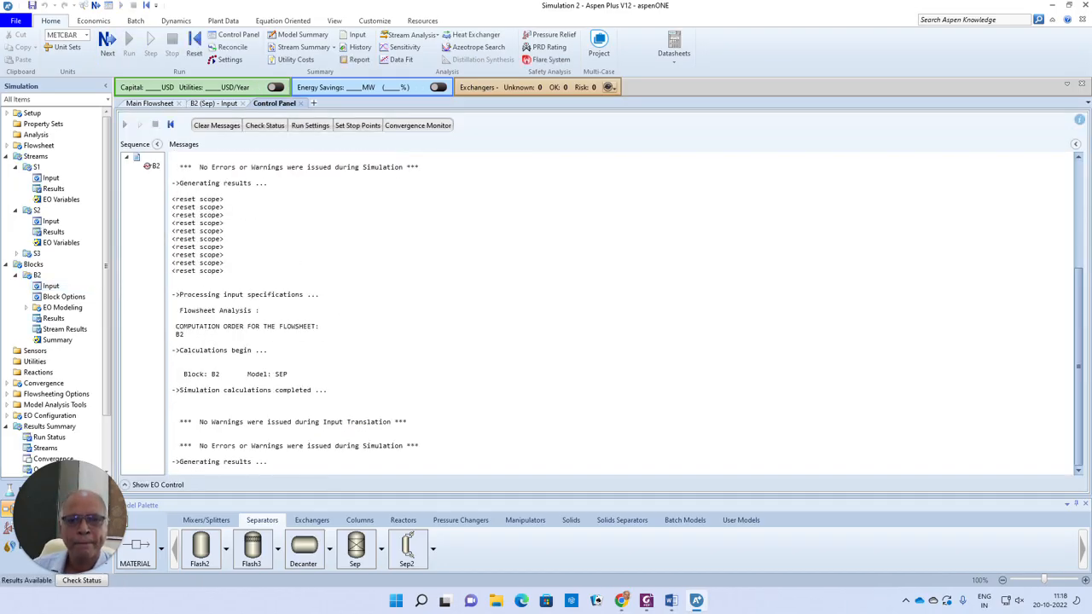
Review the stream summary for S1, S2 and S3, including the component mole flows, and return to the main flowsheet.
{"action": "left_click", "coordinate": [303, 47]}
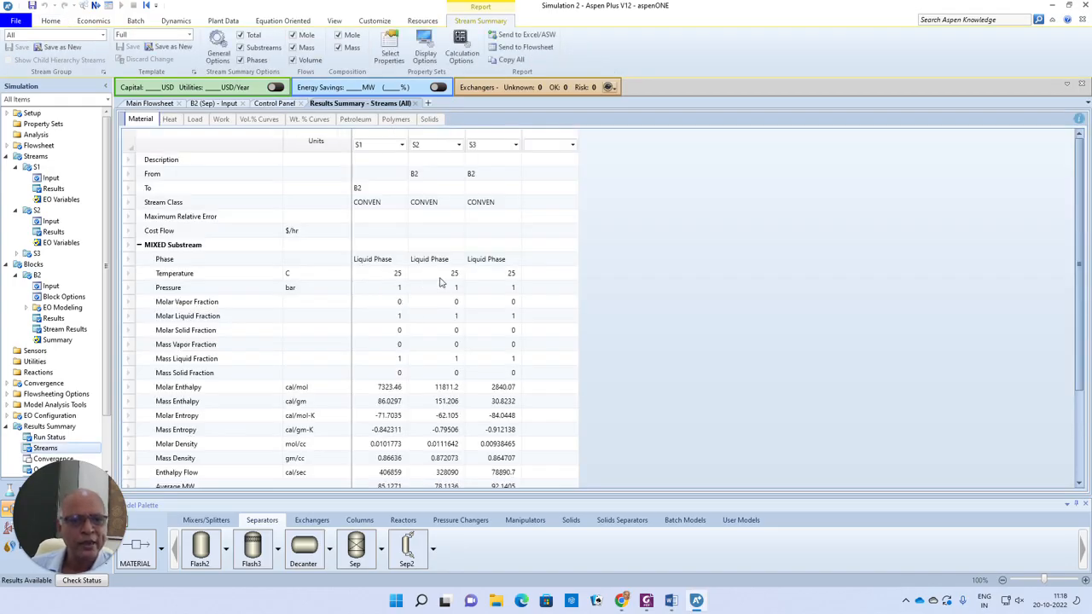
{"action": "scroll", "coordinate": [418, 298], "scroll_direction": "down", "scroll_amount": 3}
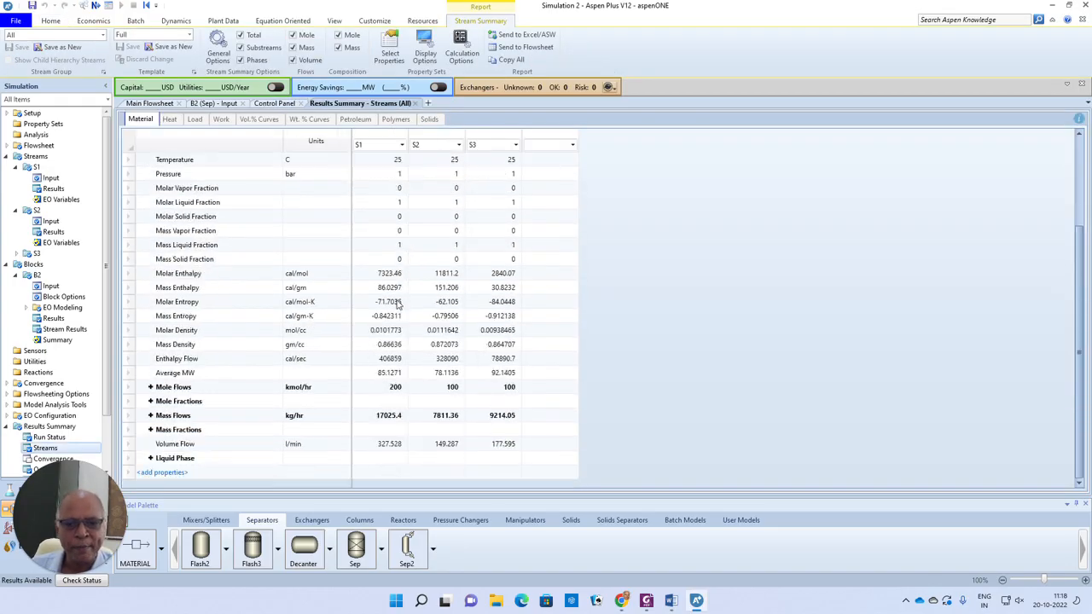
{"action": "left_click", "coordinate": [151, 387]}
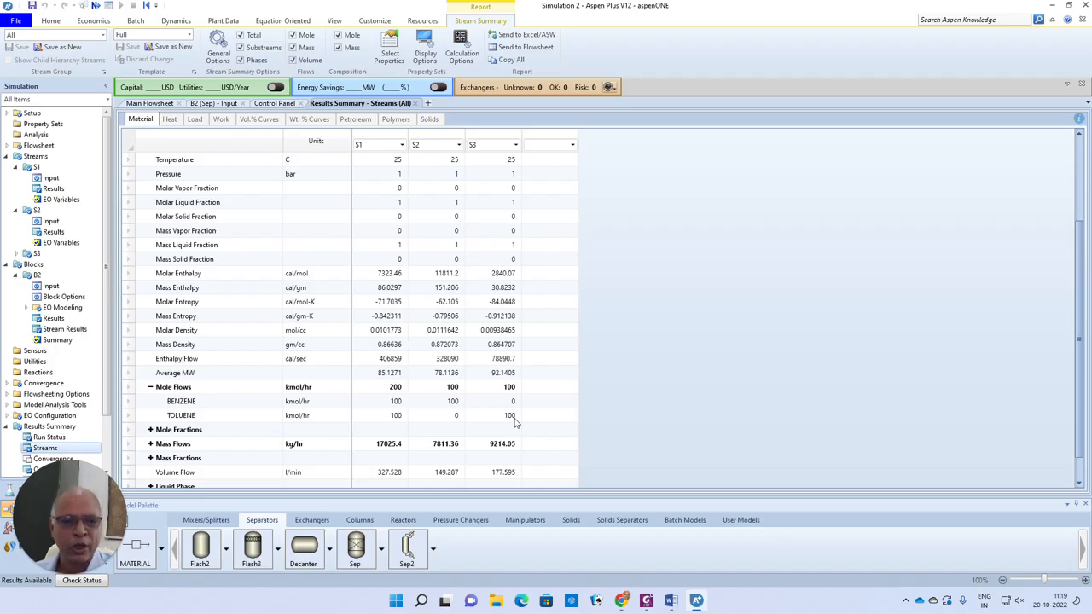
{"action": "left_click", "coordinate": [149, 104]}
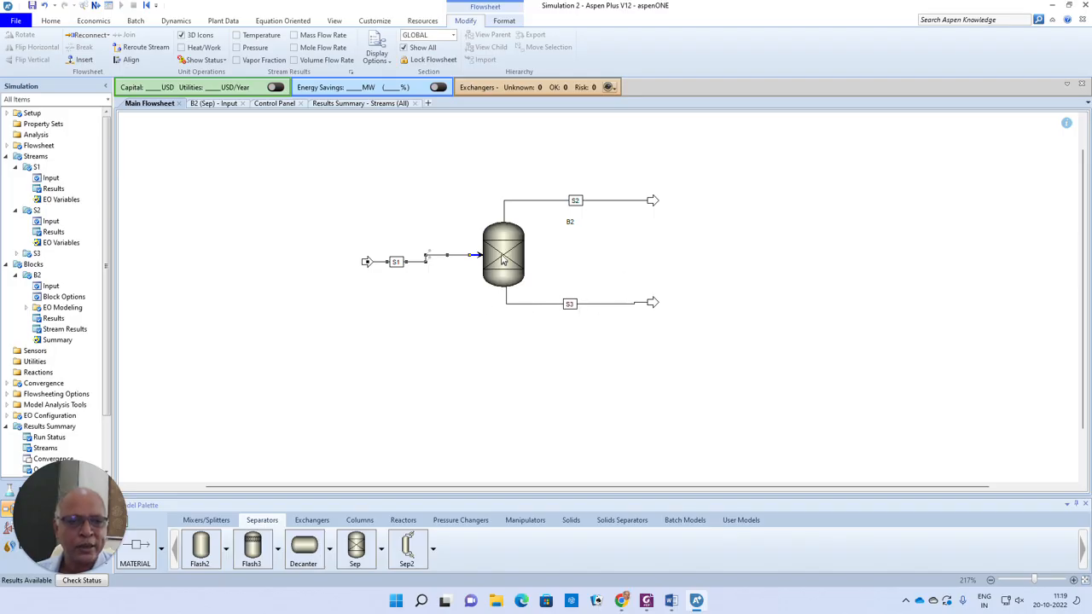
In separator B2's specifications, set outlet stream S2's split fractions to 1 for BENZENE and 0.1 for TOLUENE.
{"action": "left_click", "coordinate": [503, 256]}
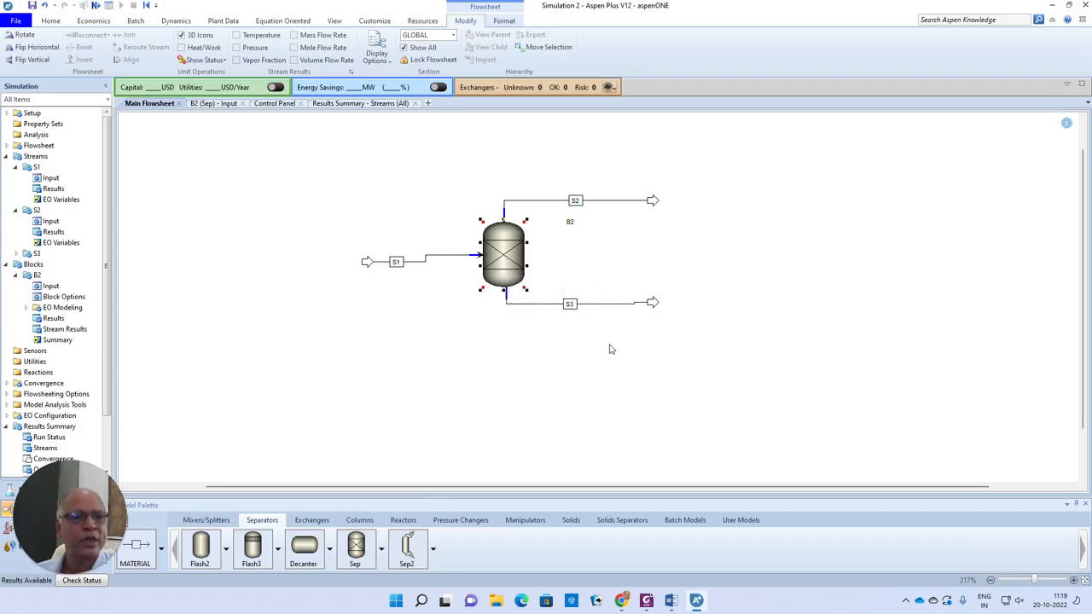
{"action": "double_click", "coordinate": [503, 254]}
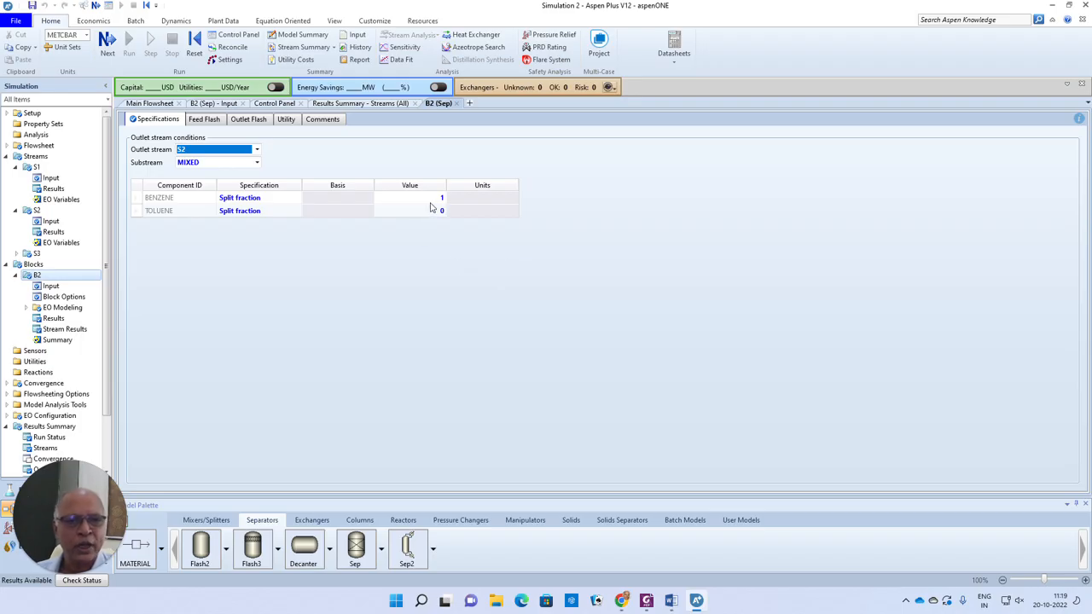
{"action": "left_click", "coordinate": [433, 211]}
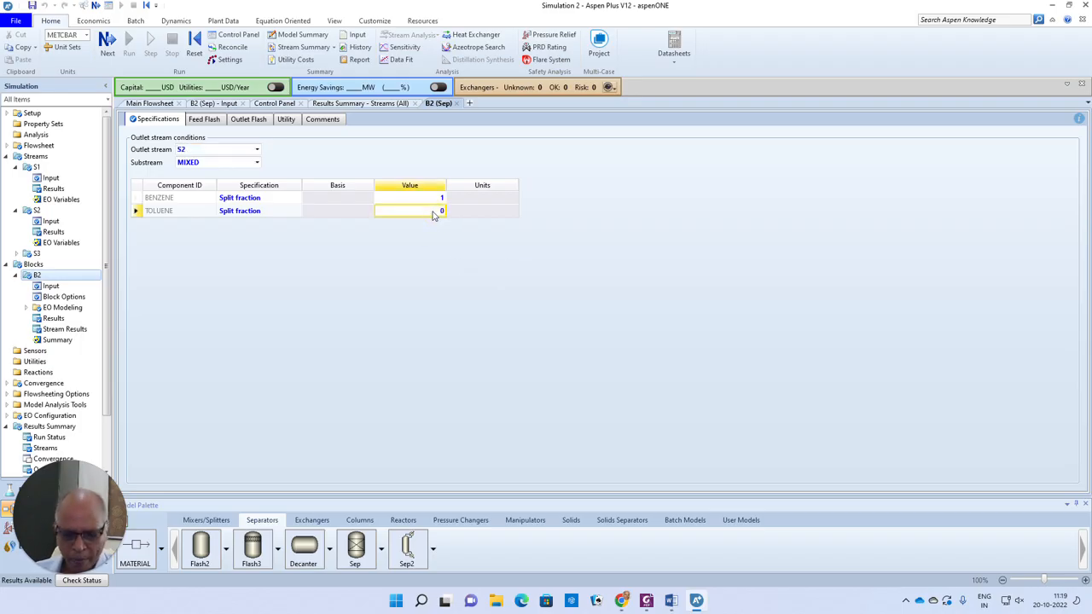
{"action": "type", "text": "0.1"}
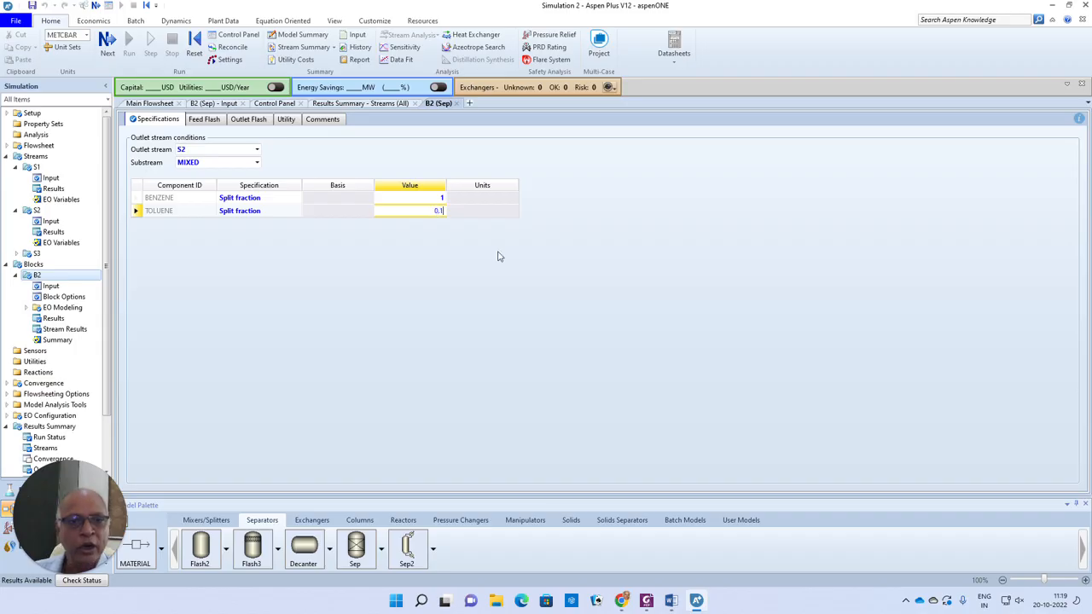
{"action": "key", "text": "Return"}
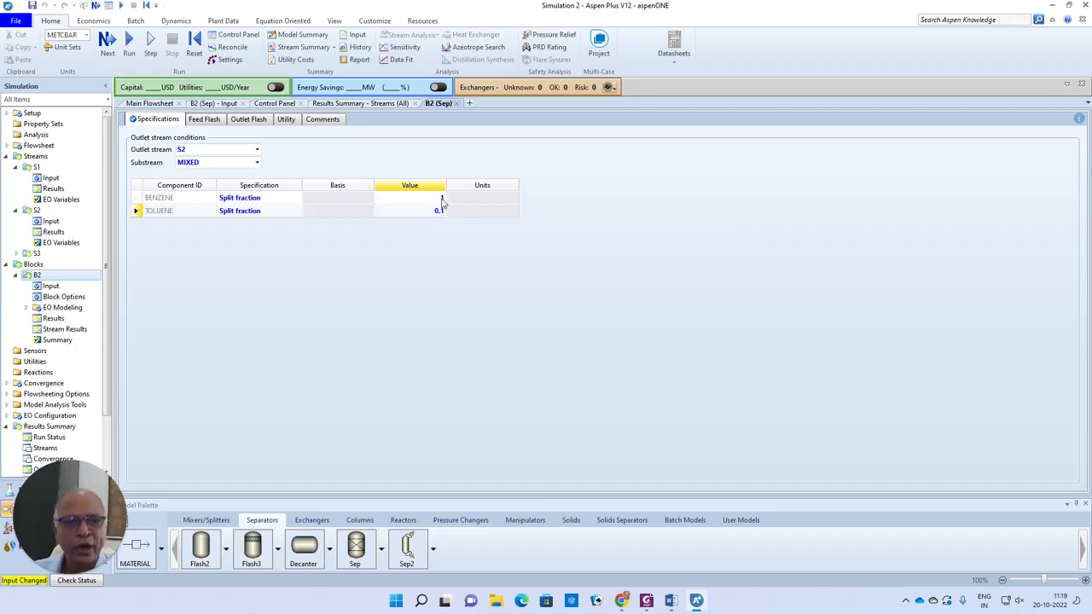
{"action": "left_click", "coordinate": [442, 199]}
{"action": "type", "text": "1"}
{"action": "key", "text": "Return"}
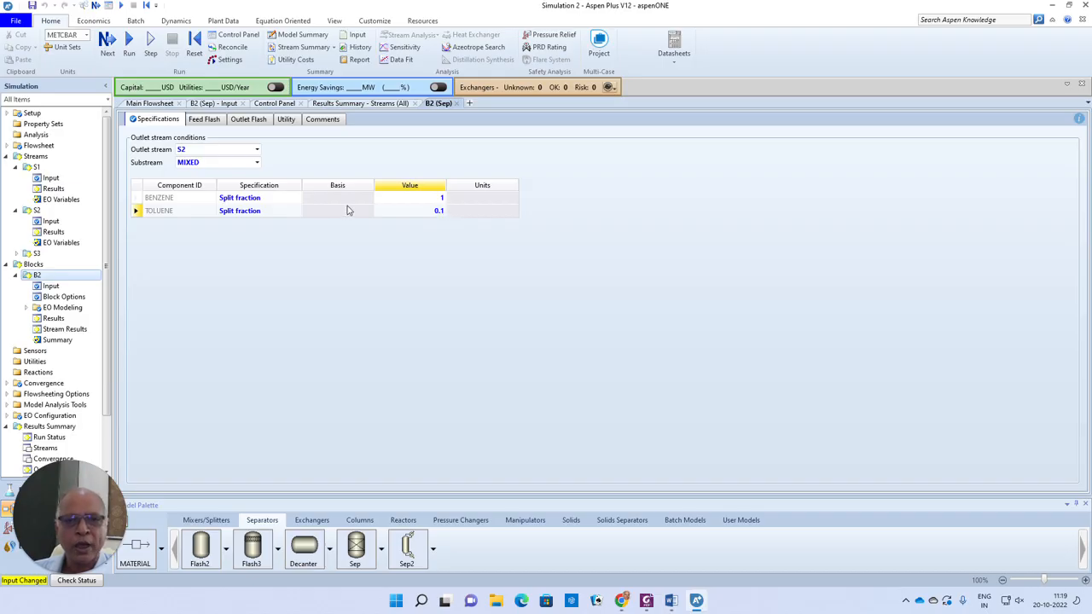
{"action": "left_click", "coordinate": [438, 210]}
{"action": "type", "text": "0.1"}
{"action": "key", "text": "Return"}
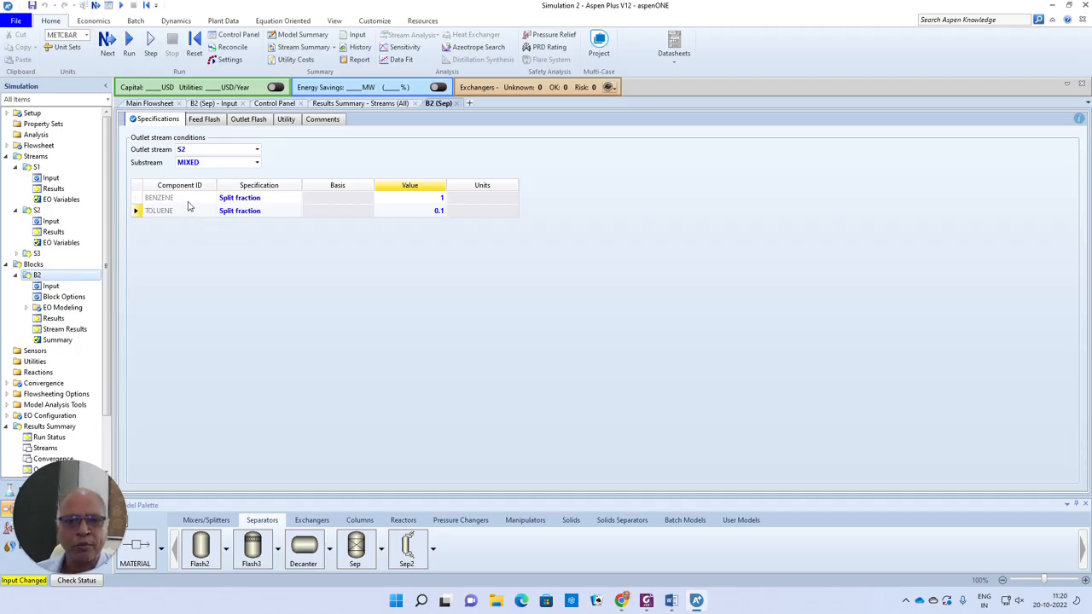
{"action": "left_click", "coordinate": [230, 215]}
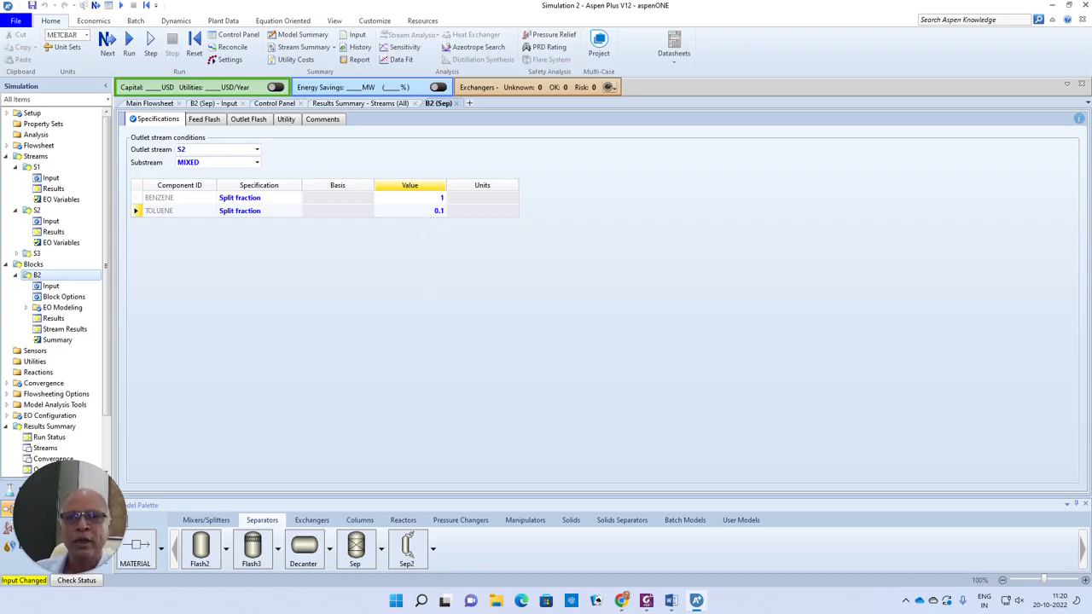
Rerun the simulation and review the component mole flows of S1, S2 and S3 in the stream summary.
{"action": "left_click", "coordinate": [107, 41]}
{"action": "left_click", "coordinate": [610, 322]}
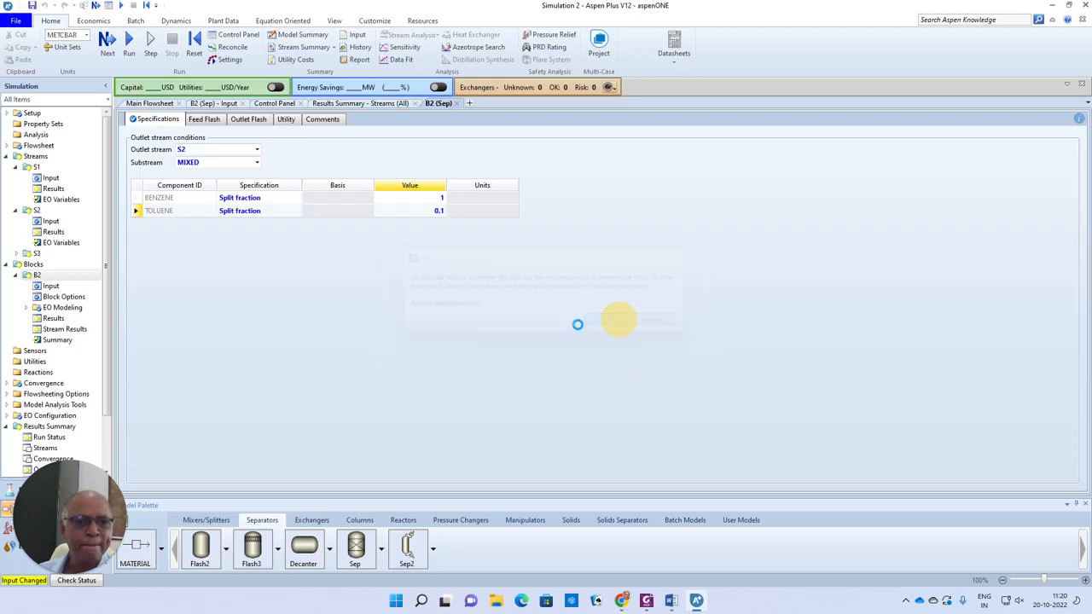
{"action": "left_click", "coordinate": [302, 47]}
{"action": "scroll", "coordinate": [414, 308], "scroll_direction": "down", "scroll_amount": 1}
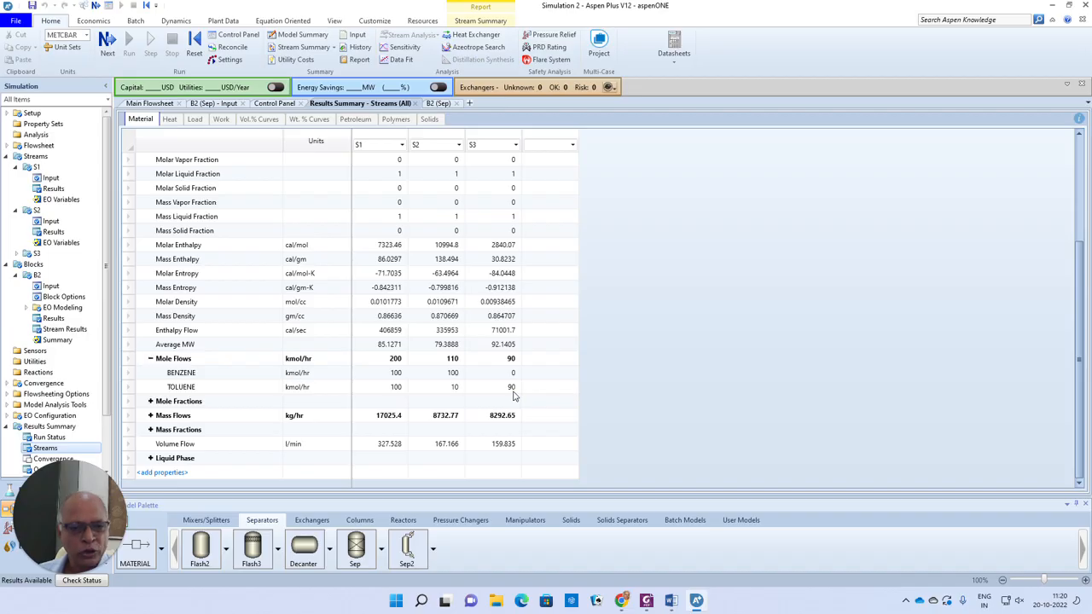
From the main flowsheet, review separator B2's results summary and its mole, mass and enthalpy balance, and close B2's results and specification forms.
{"action": "left_click", "coordinate": [149, 103]}
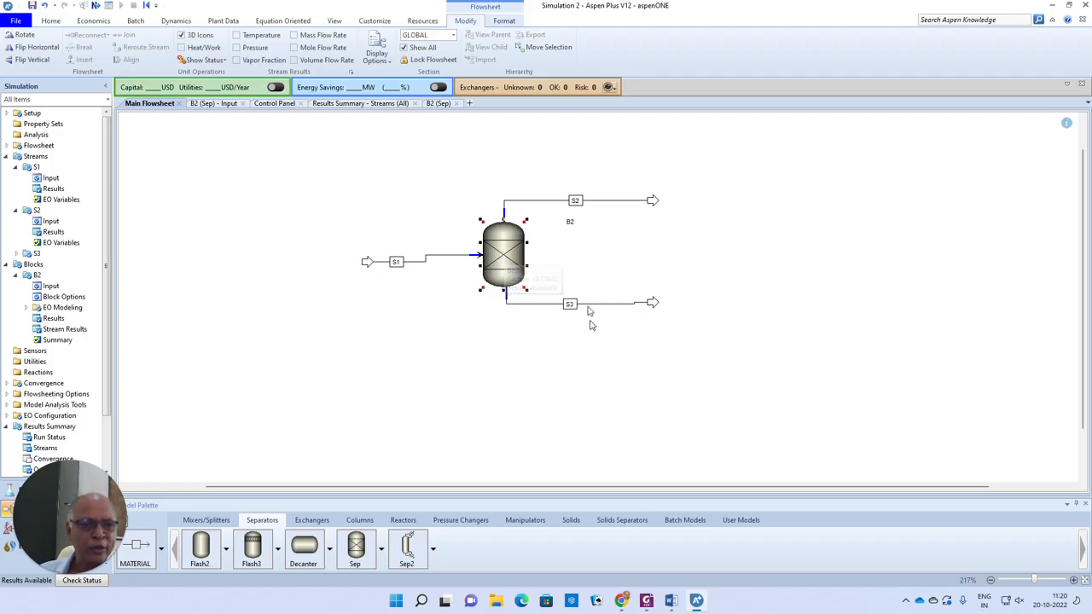
{"action": "right_click", "coordinate": [505, 252]}
{"action": "left_click", "coordinate": [532, 270]}
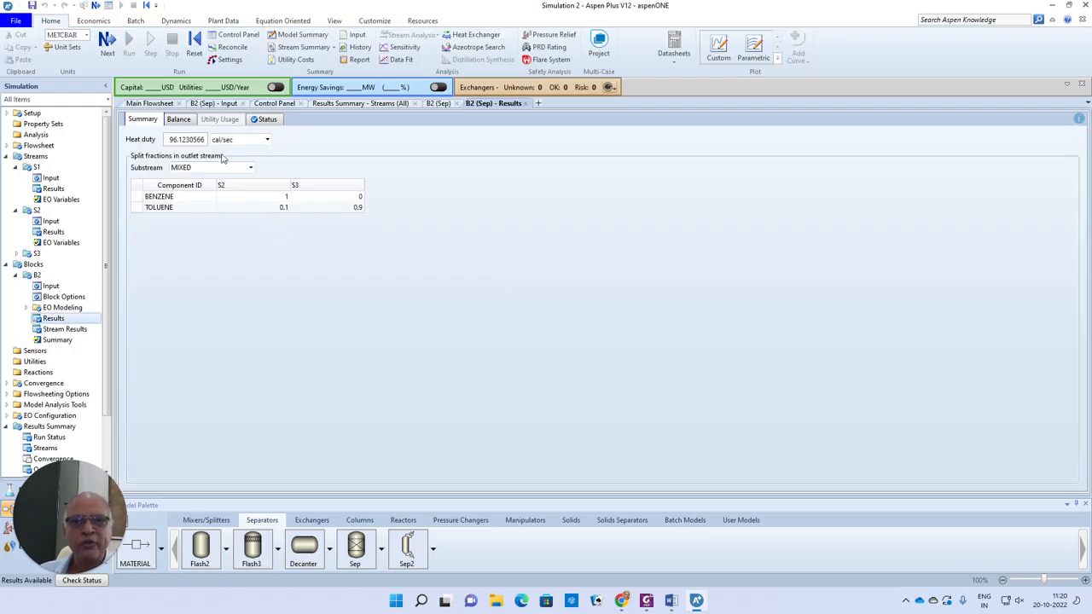
{"action": "left_click", "coordinate": [178, 120]}
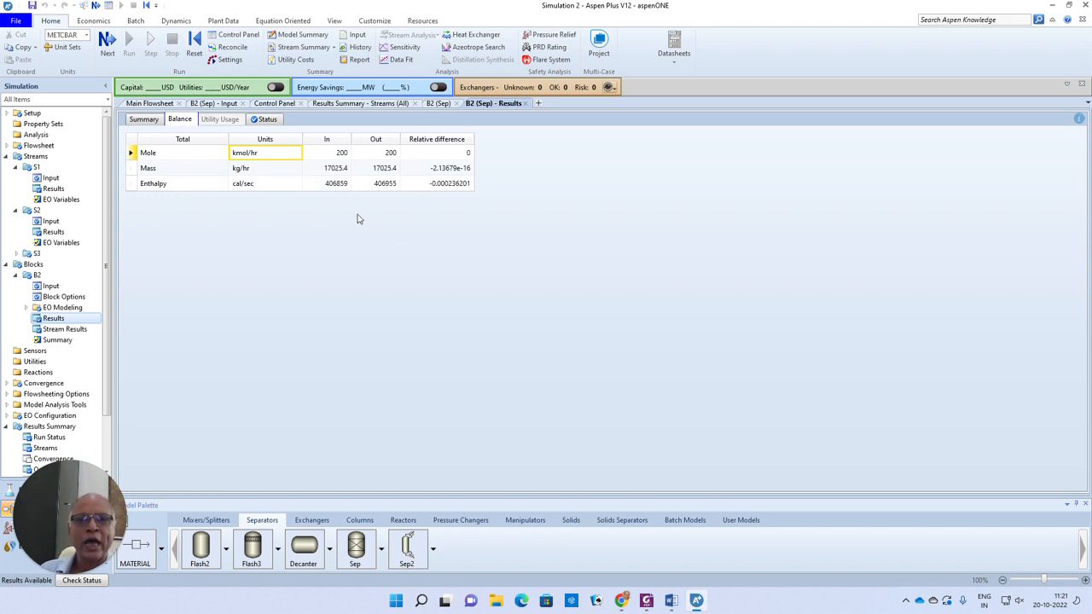
{"action": "left_click", "coordinate": [525, 103]}
{"action": "left_click", "coordinate": [457, 103]}
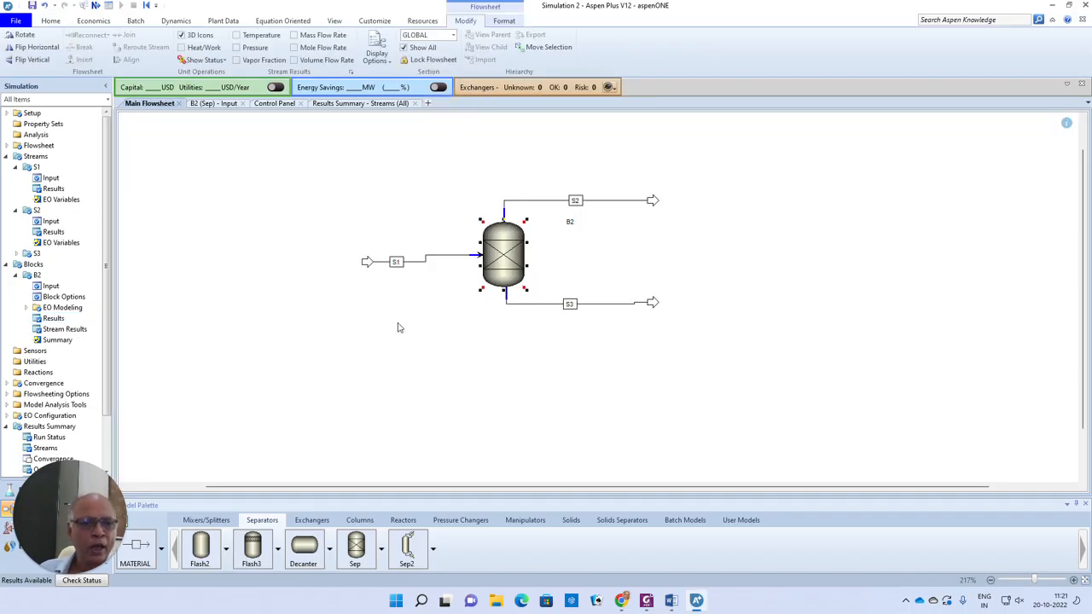